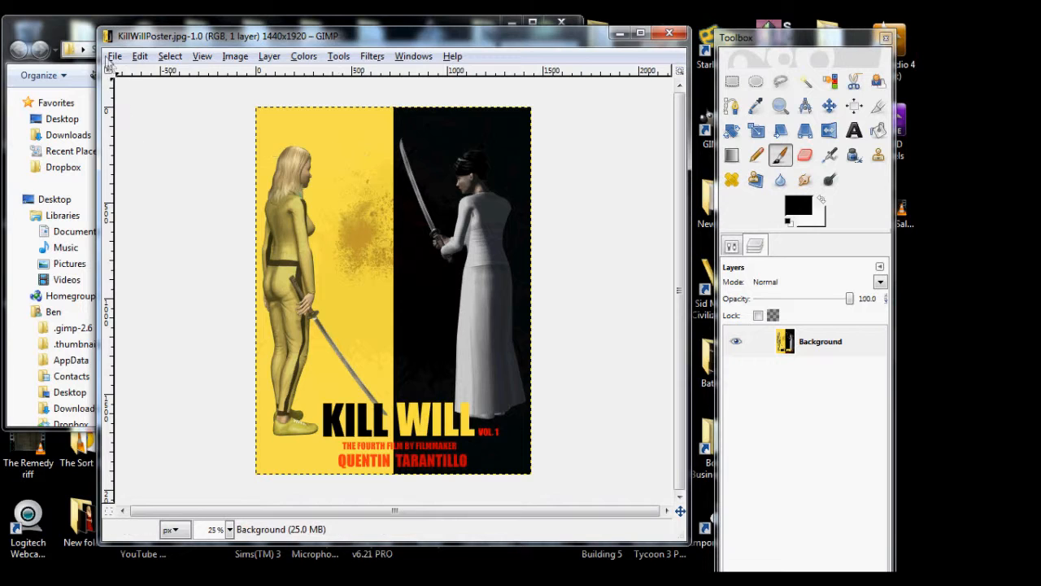
Step: Create a new blank image 1440 pixels wide and 1920 pixels high
{"action": "left_click", "coordinate": [115, 55]}
{"action": "left_click", "coordinate": [128, 73]}
{"action": "left_click", "coordinate": [573, 337]}
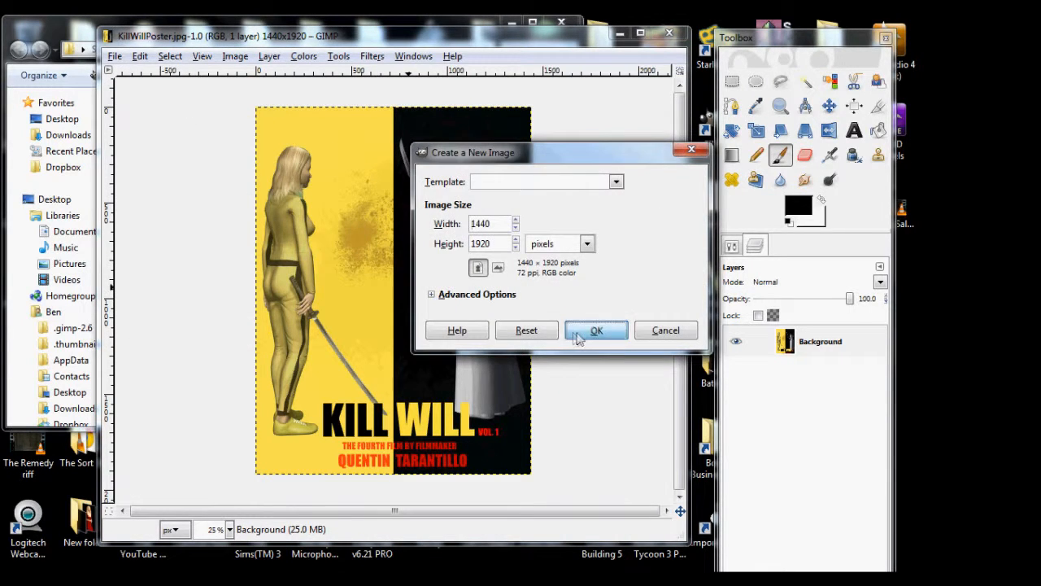
Step: Maximize the new image and draw a rectangular selection over the canvas's right half, positioned at 720, 0 px
{"action": "left_click", "coordinate": [735, 82]}
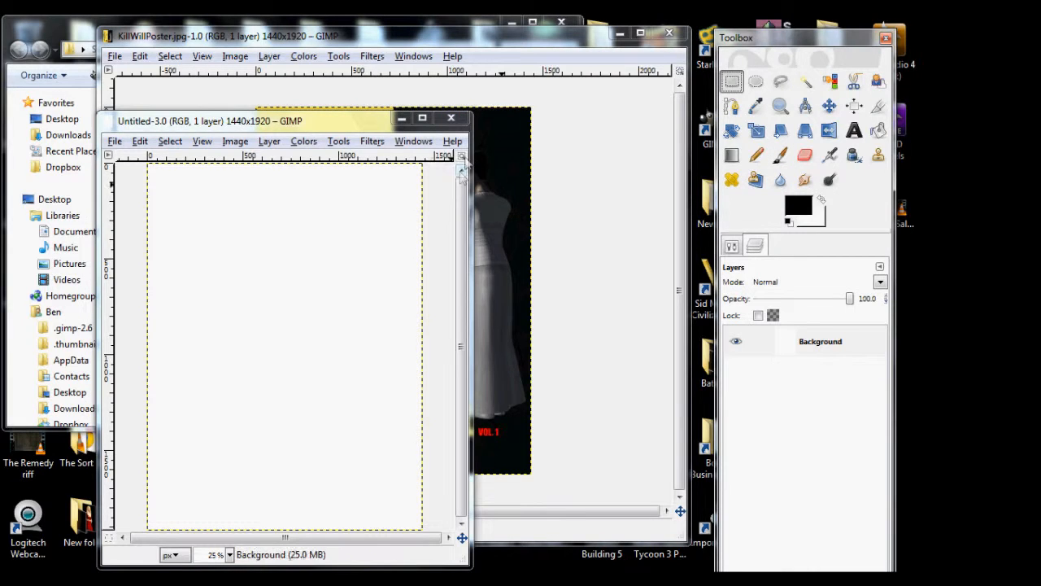
{"action": "left_click", "coordinate": [422, 118]}
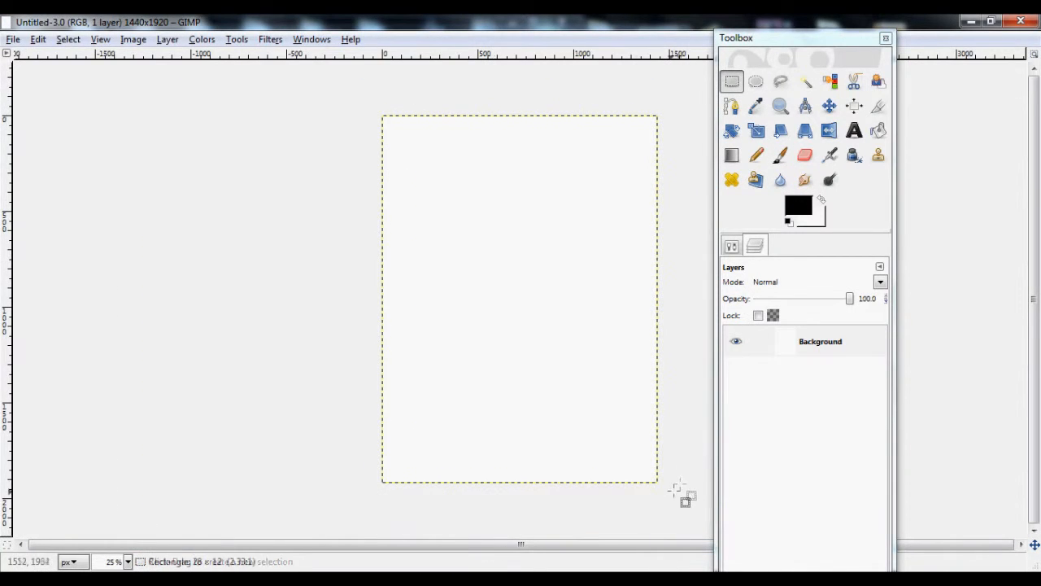
{"action": "left_click_drag", "start_coordinate": [676, 487], "coordinate": [523, 101]}
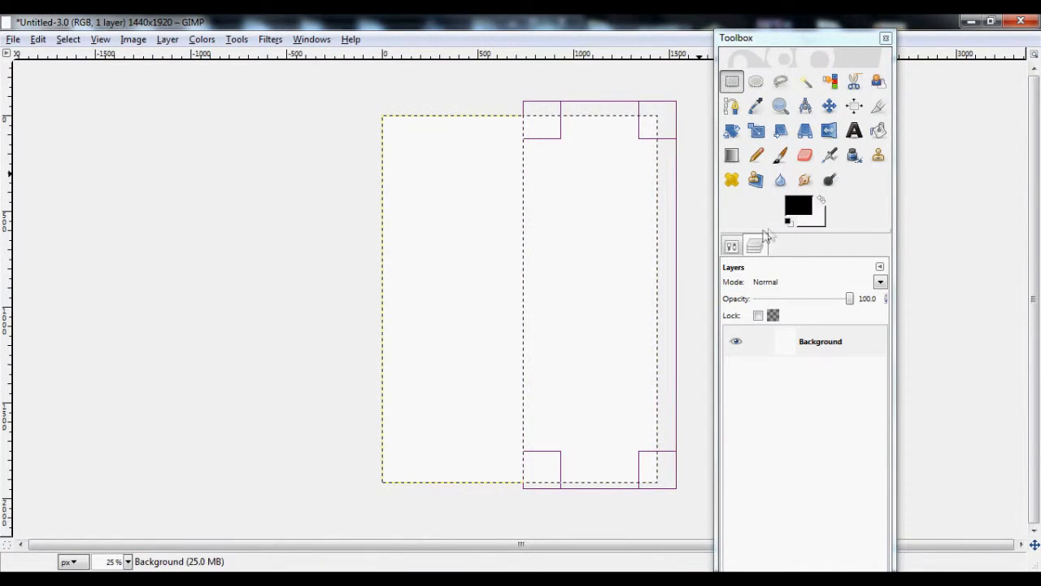
{"action": "left_click", "coordinate": [732, 245]}
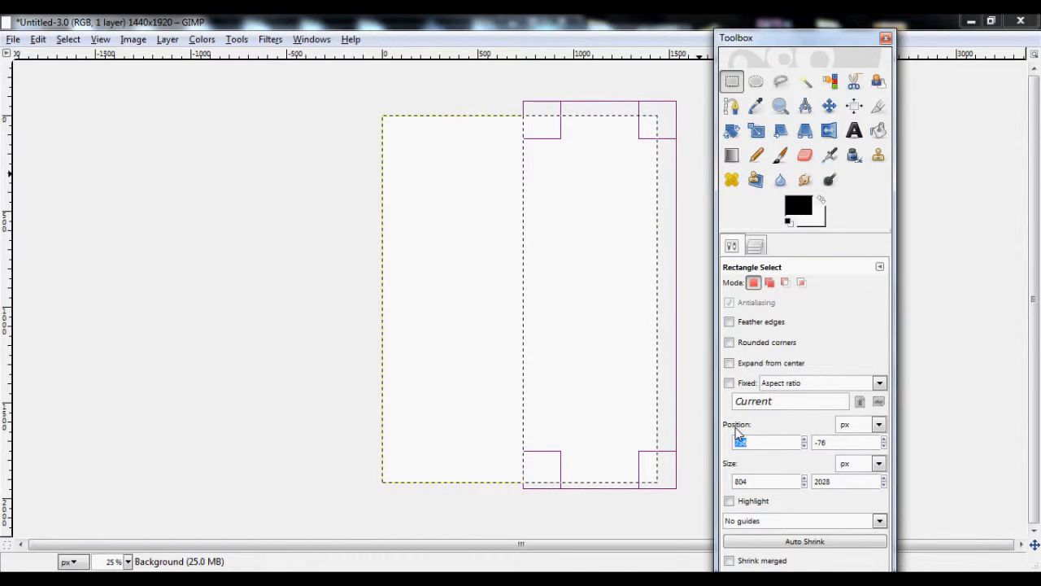
{"action": "key", "text": "Return"}
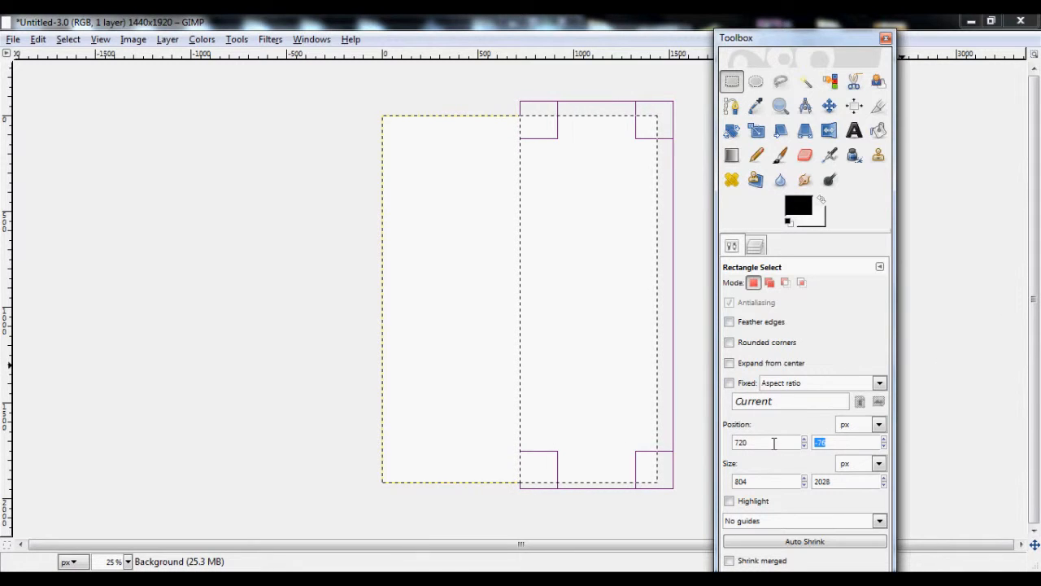
{"action": "type", "text": "0"}
{"action": "key", "text": "Return"}
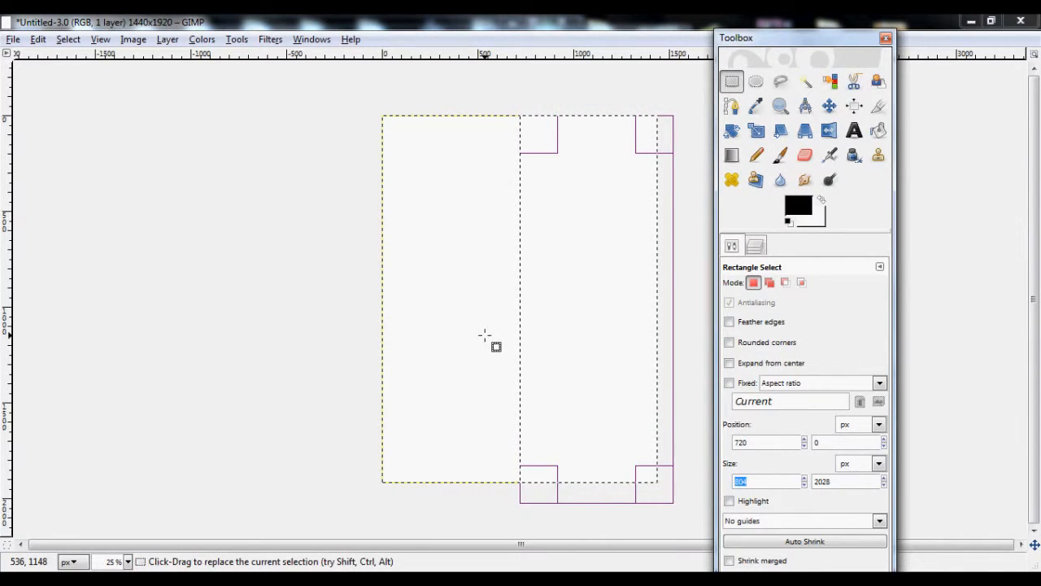
Step: Set the rectangular selection's size to 720 × 1920 px and fill the right half with black
{"action": "type", "text": "720"}
{"action": "key", "text": "Return"}
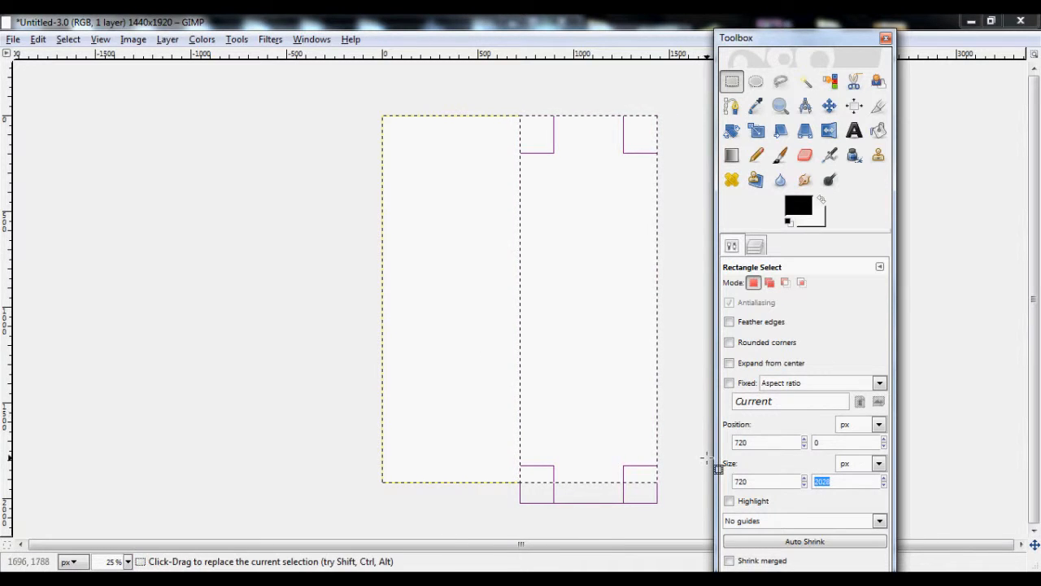
{"action": "type", "text": "1820"}
{"action": "key", "text": "Return"}
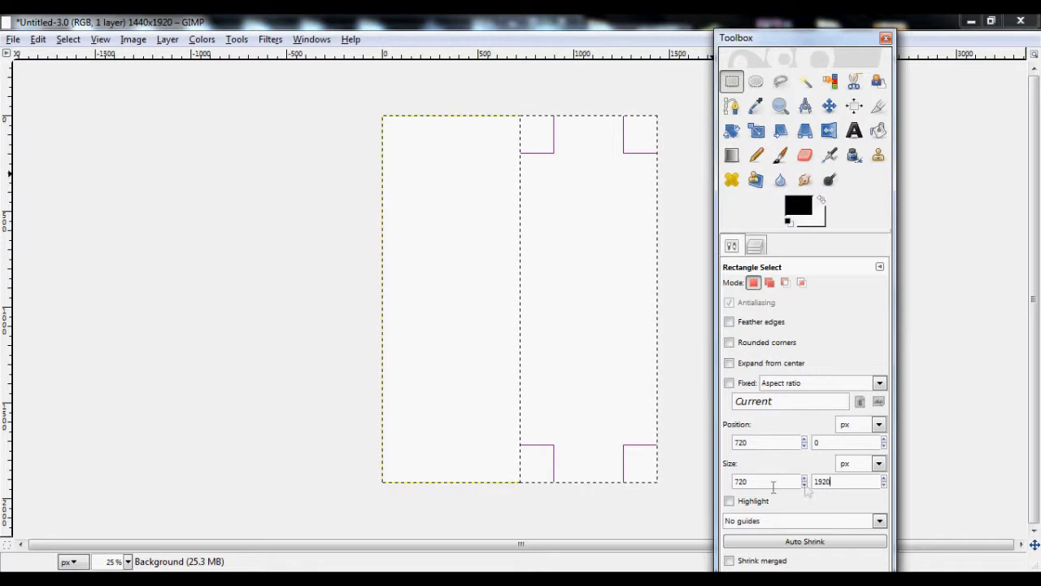
{"action": "left_click", "coordinate": [878, 130]}
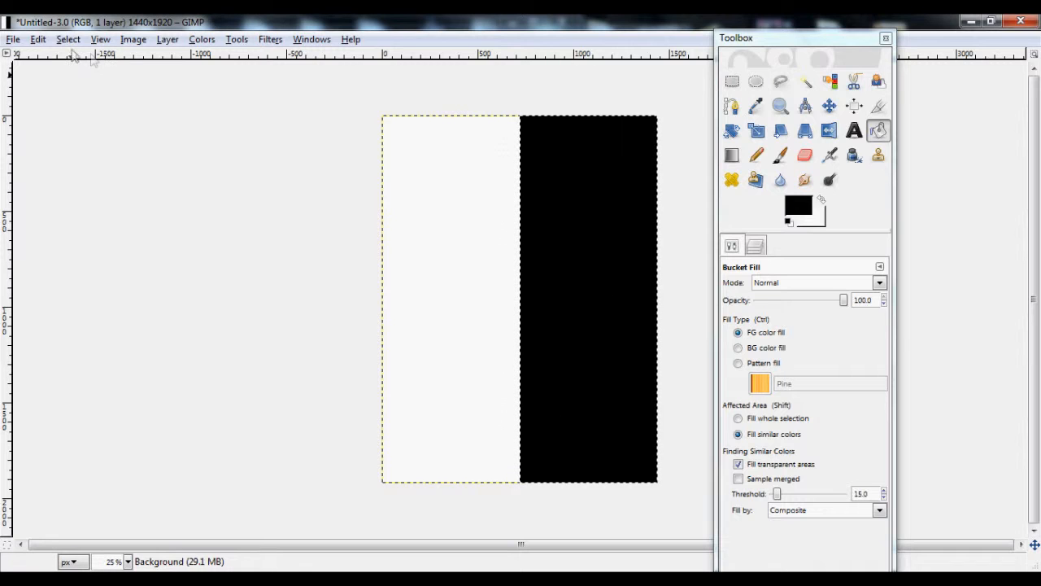
Step: Add a transparent 1440 × 1920 px layer above the background and show the layer list
{"action": "left_click", "coordinate": [167, 39]}
{"action": "left_click", "coordinate": [174, 61]}
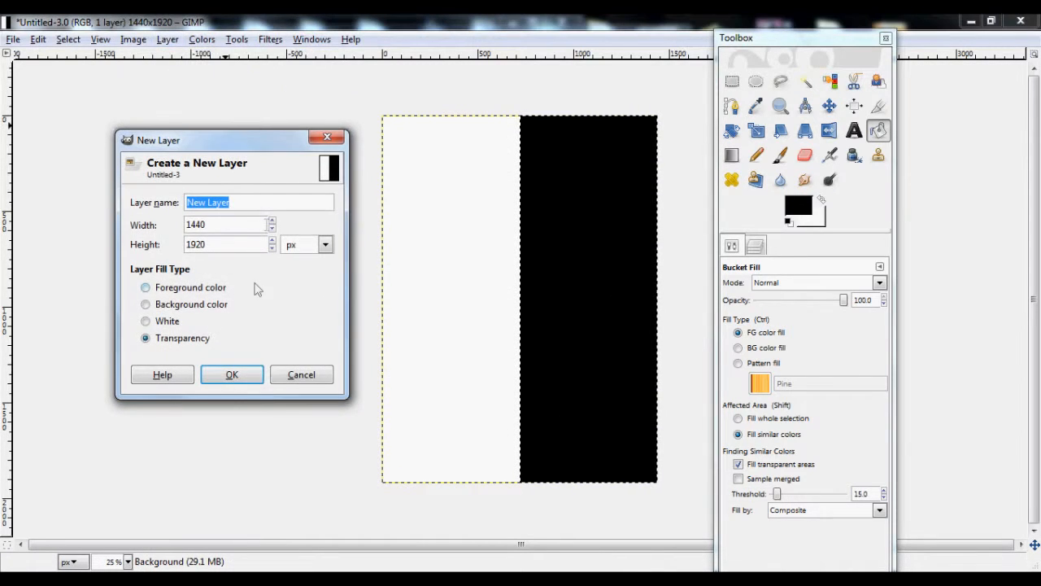
{"action": "left_click", "coordinate": [259, 376]}
{"action": "left_click", "coordinate": [756, 246]}
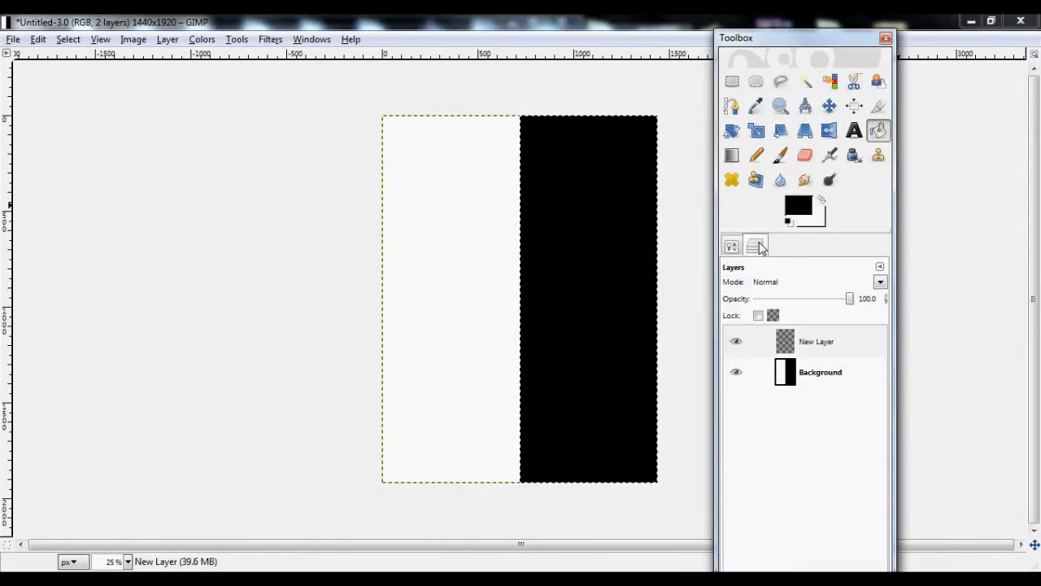
Step: Set the foreground color to yellow and fill the left half of the new layer with it
{"action": "left_click", "coordinate": [801, 205]}
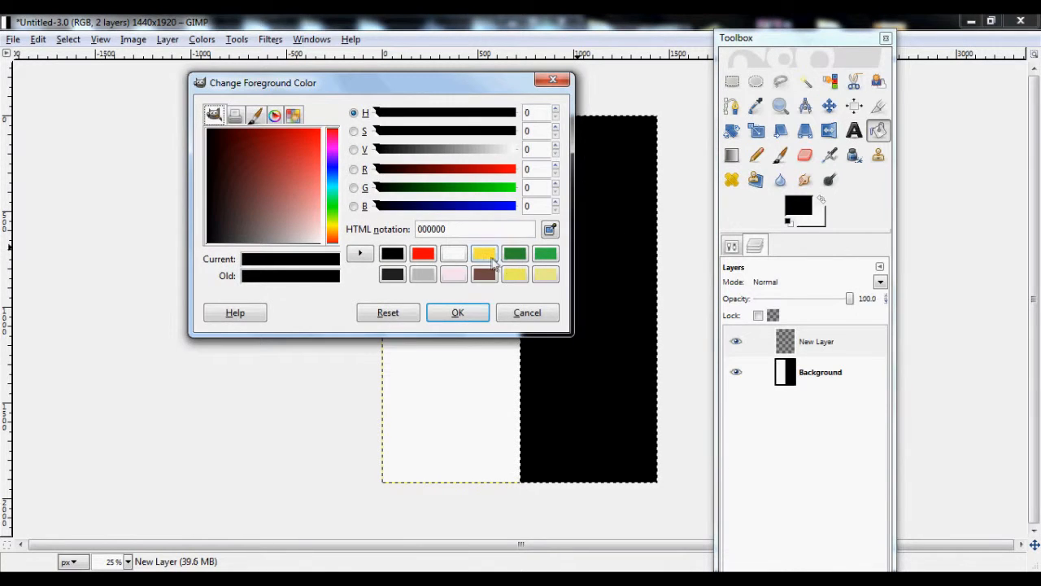
{"action": "left_click", "coordinate": [484, 253]}
{"action": "left_click", "coordinate": [458, 312]}
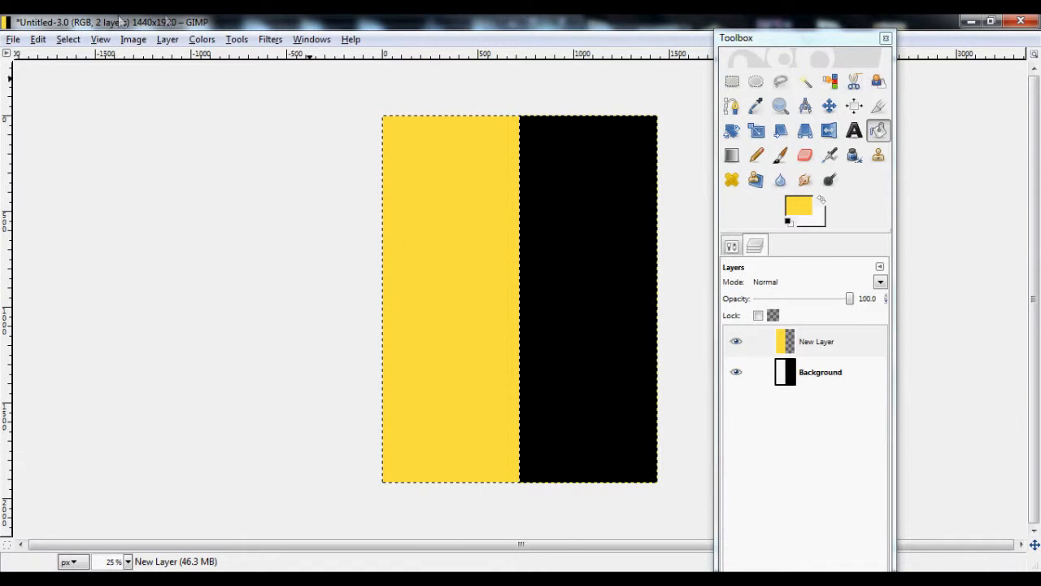
Step: Add another transparent 1440 × 1920 px layer above the yellow one
{"action": "left_click", "coordinate": [167, 39]}
{"action": "left_click", "coordinate": [209, 56]}
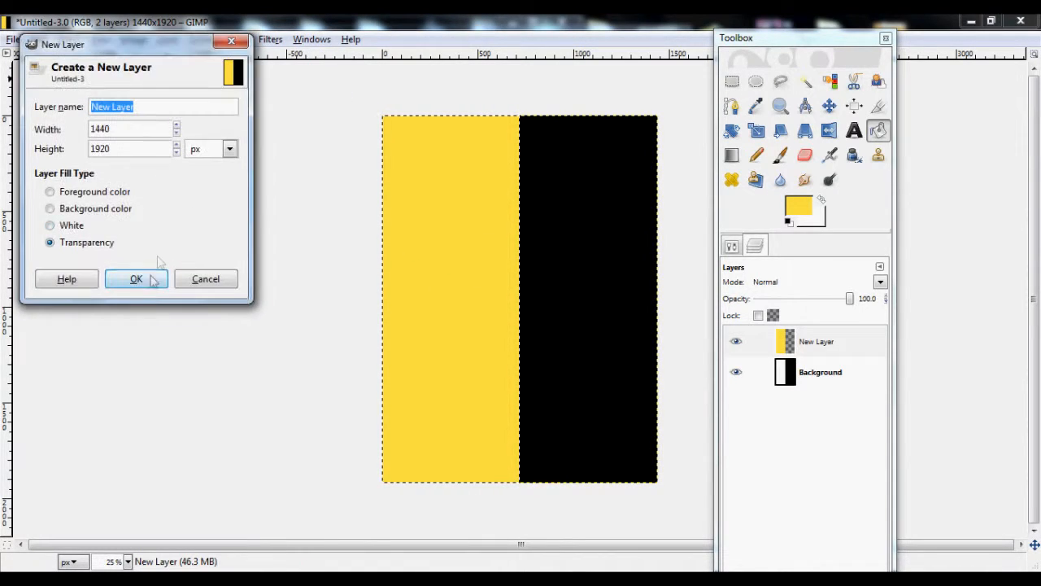
{"action": "left_click", "coordinate": [136, 278]}
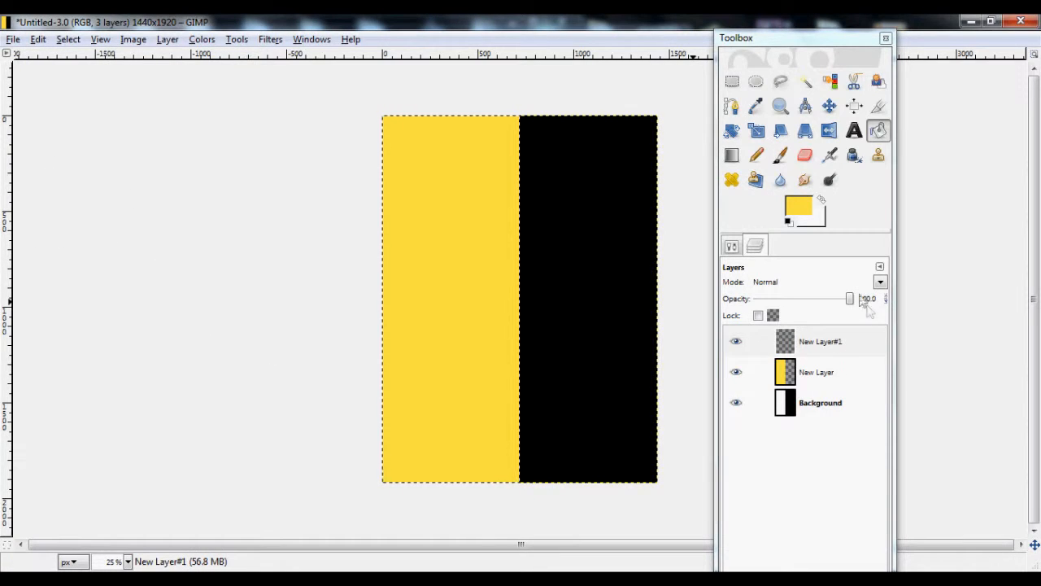
Step: Merge the two upper layers down into the Background layer
{"action": "right_click", "coordinate": [794, 335]}
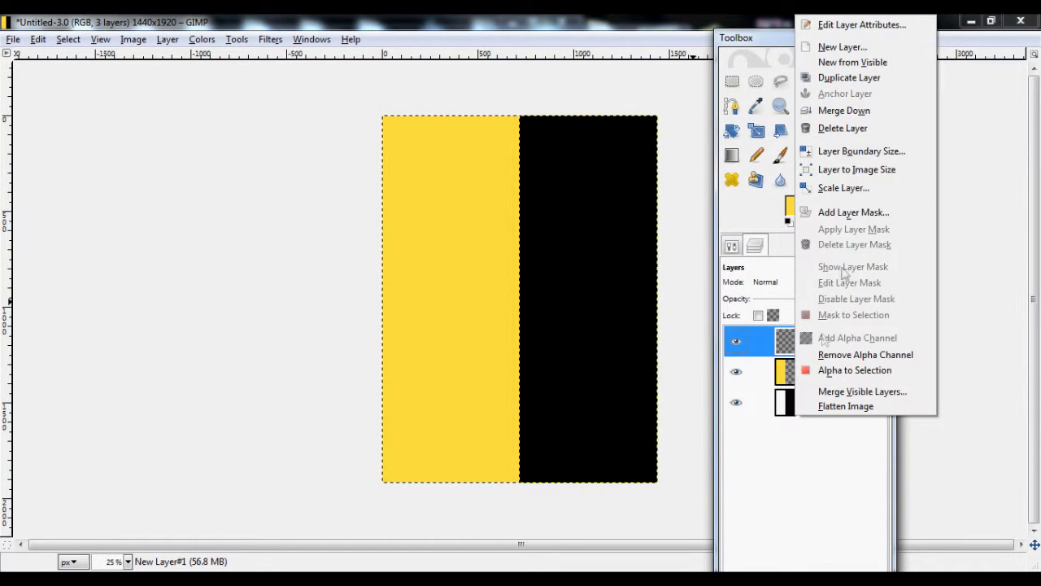
{"action": "left_click", "coordinate": [837, 110]}
{"action": "right_click", "coordinate": [805, 342]}
{"action": "left_click", "coordinate": [865, 109]}
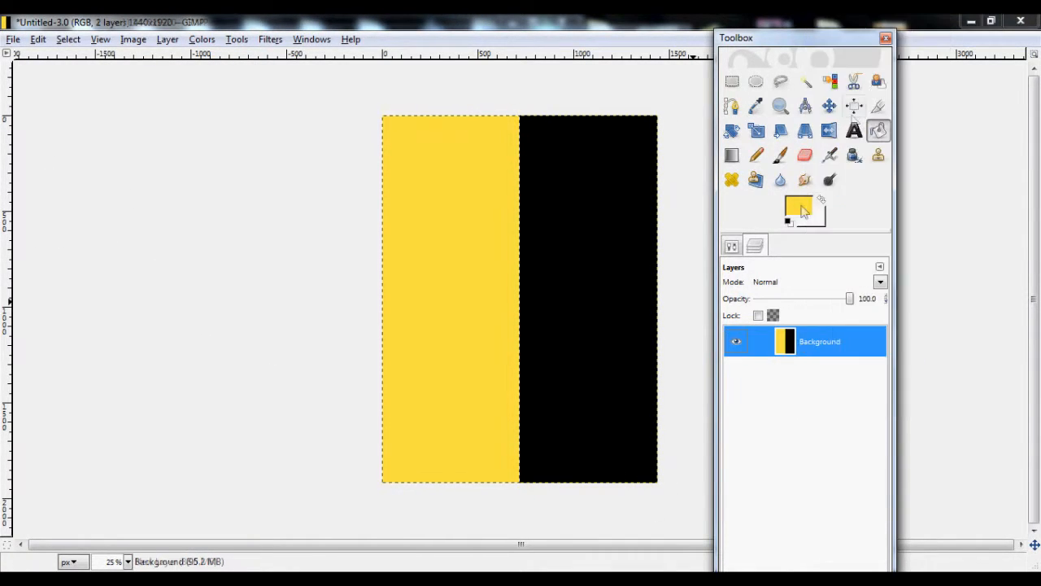
Step: Switch to the Skyfall Poster folder window, move it aside over the image and look through its files
{"action": "mouse_move", "coordinate": [318, 575]}
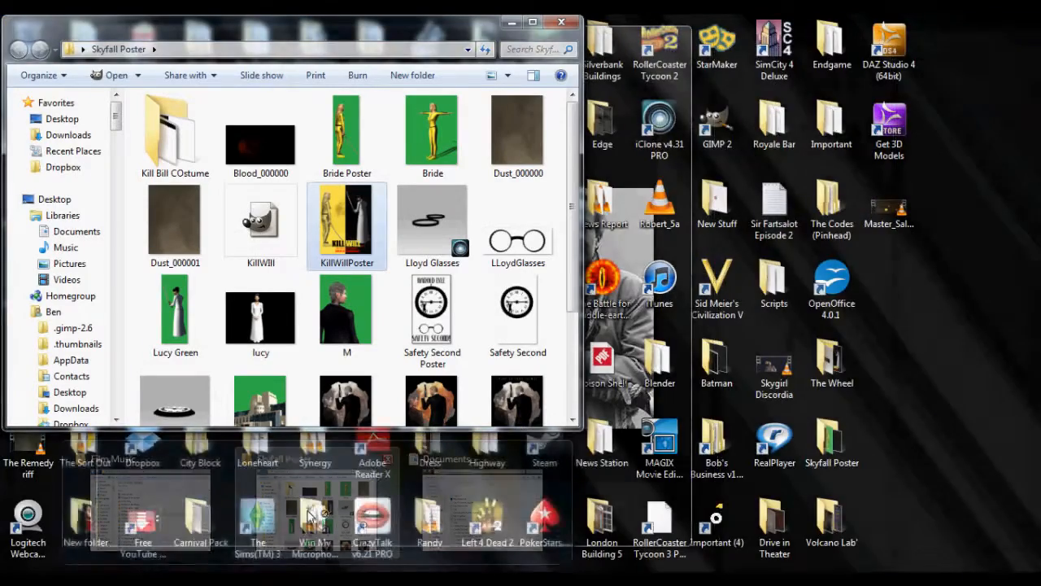
{"action": "left_click", "coordinate": [313, 519]}
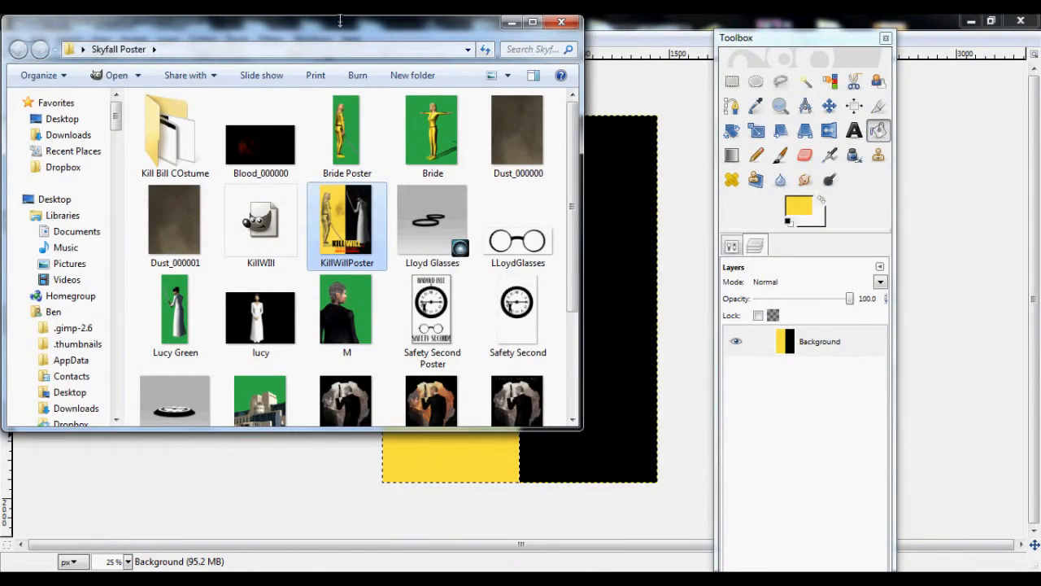
{"action": "left_click_drag", "start_coordinate": [340, 20], "coordinate": [868, 22]}
{"action": "scroll", "coordinate": [895, 284], "scroll_direction": "down", "scroll_amount": 2}
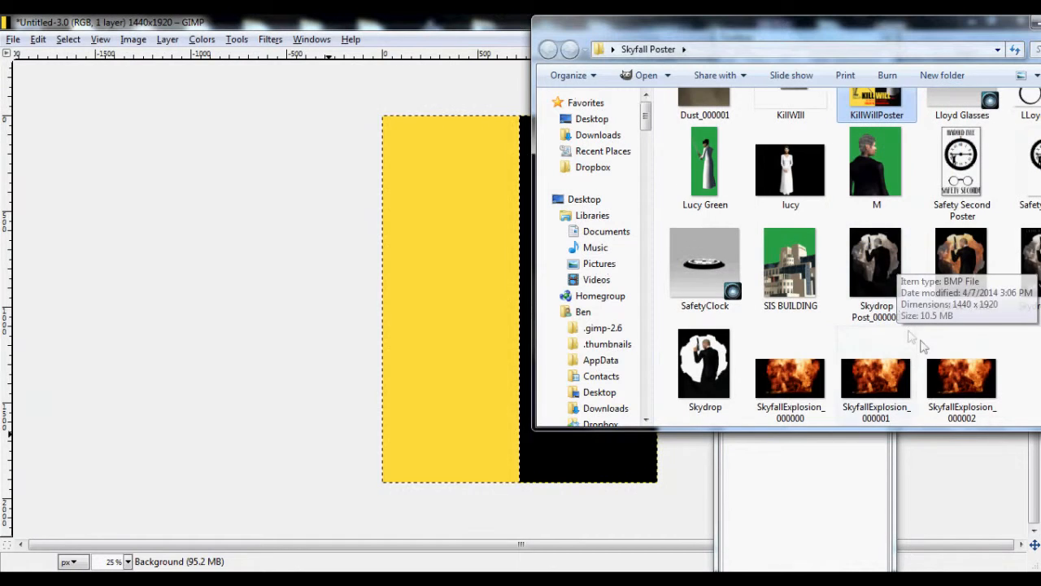
{"action": "left_click_drag", "start_coordinate": [769, 35], "coordinate": [671, 34]}
{"action": "scroll", "coordinate": [793, 261], "scroll_direction": "up", "scroll_amount": 2}
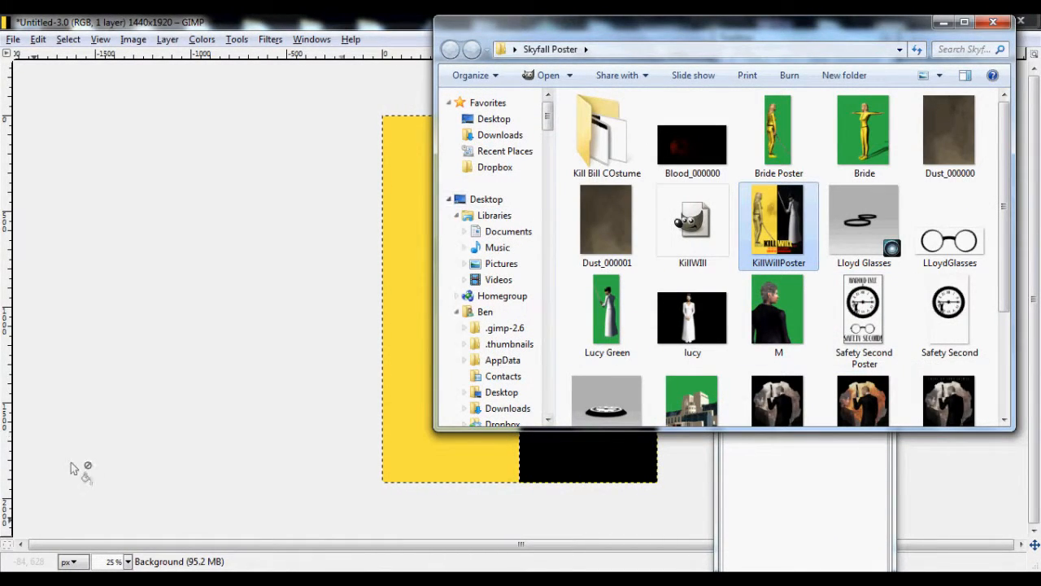
Step: Open the Documents library in a second file window and go to its My Documents folder
{"action": "left_click", "coordinate": [20, 579]}
{"action": "left_click", "coordinate": [232, 108]}
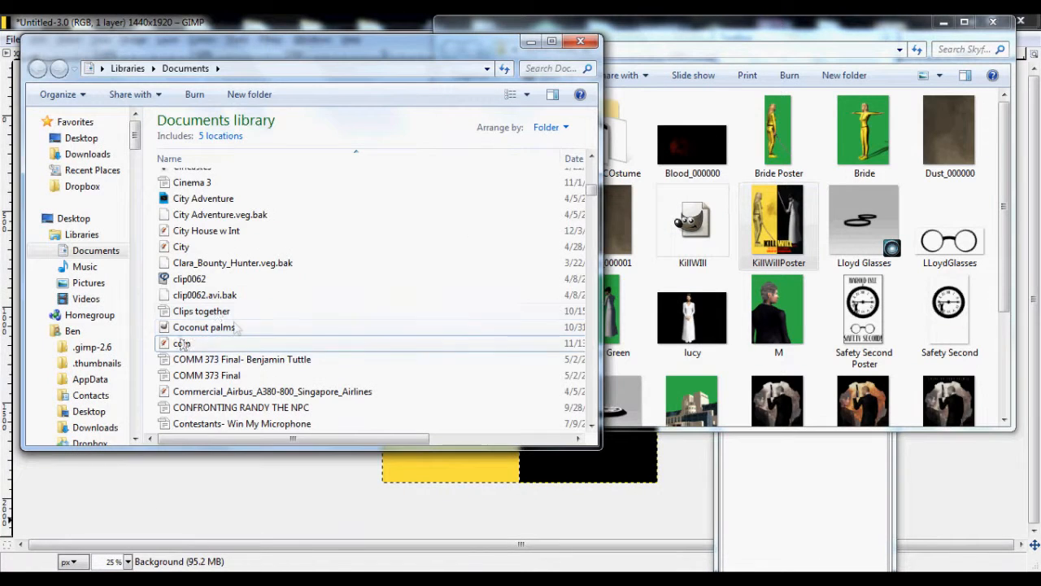
{"action": "scroll", "coordinate": [241, 276], "scroll_direction": "down", "scroll_amount": 3}
{"action": "scroll", "coordinate": [242, 276], "scroll_direction": "up", "scroll_amount": 15}
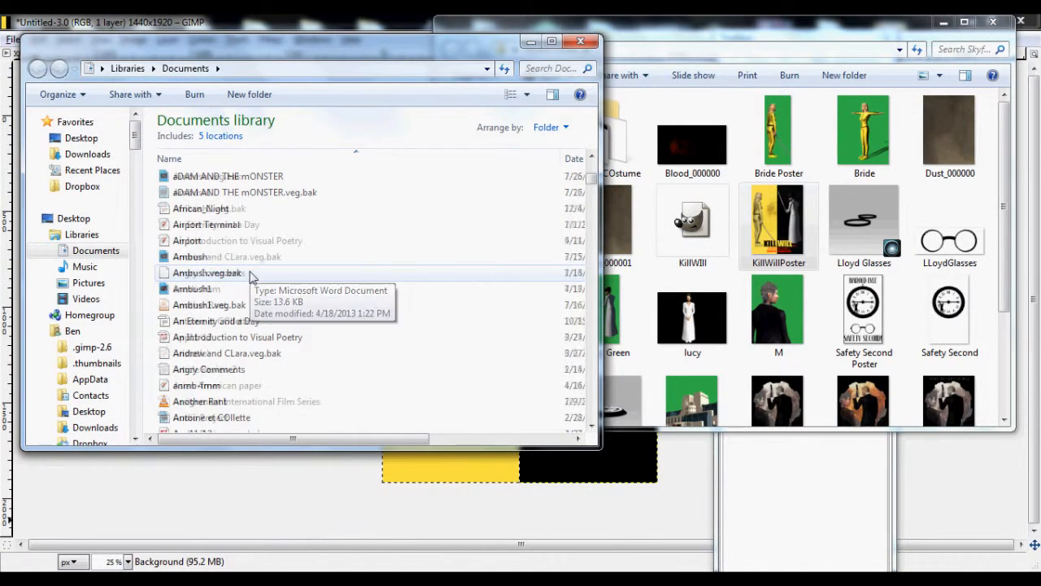
{"action": "left_click", "coordinate": [216, 69]}
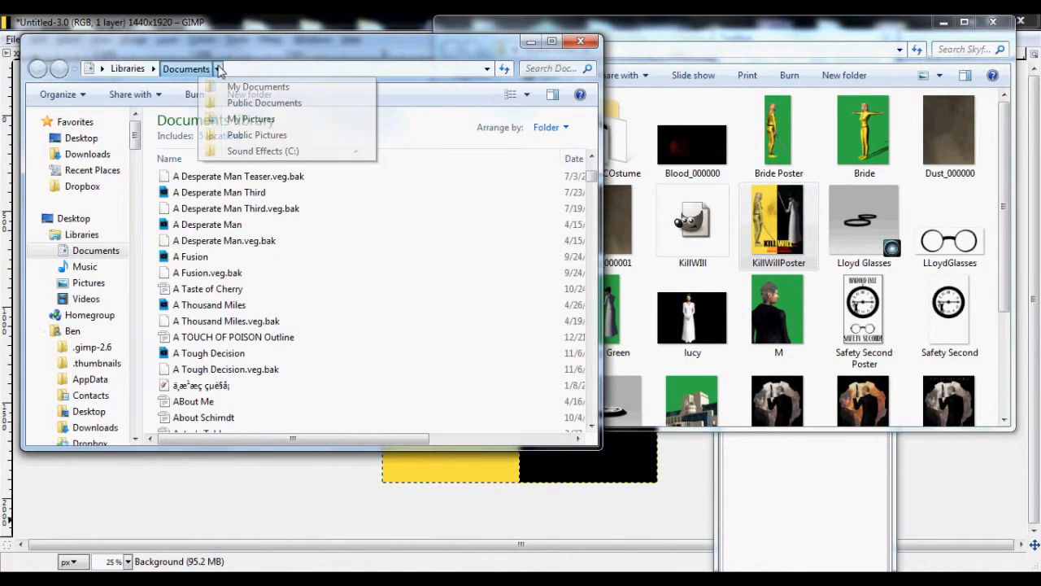
{"action": "left_click", "coordinate": [248, 88]}
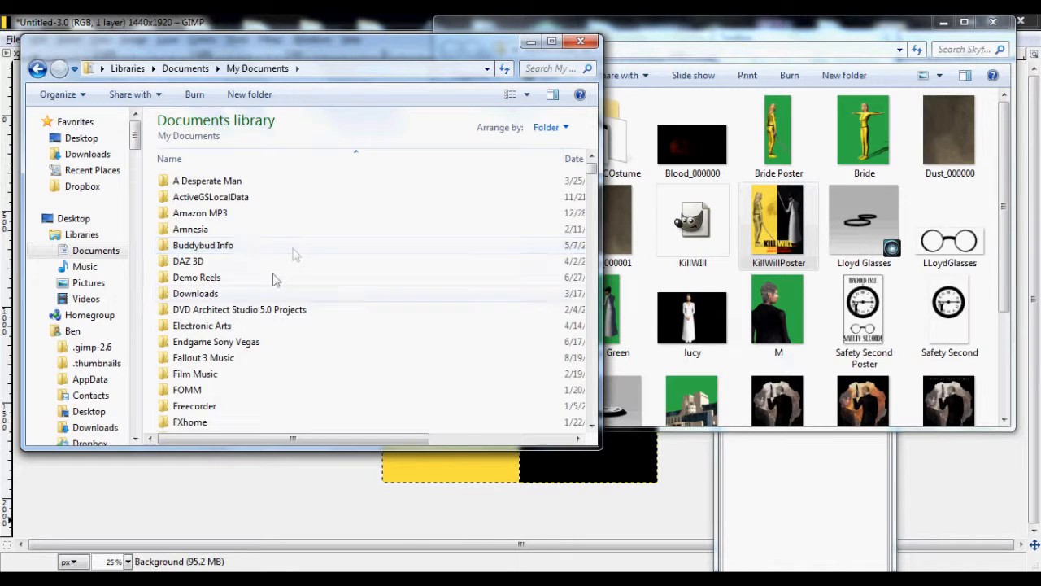
Step: Open the 20. Textures folder inside Visual Effects, Action Essentials 2
{"action": "scroll", "coordinate": [243, 341], "scroll_direction": "down", "scroll_amount": 9}
{"action": "scroll", "coordinate": [224, 382], "scroll_direction": "down", "scroll_amount": 3}
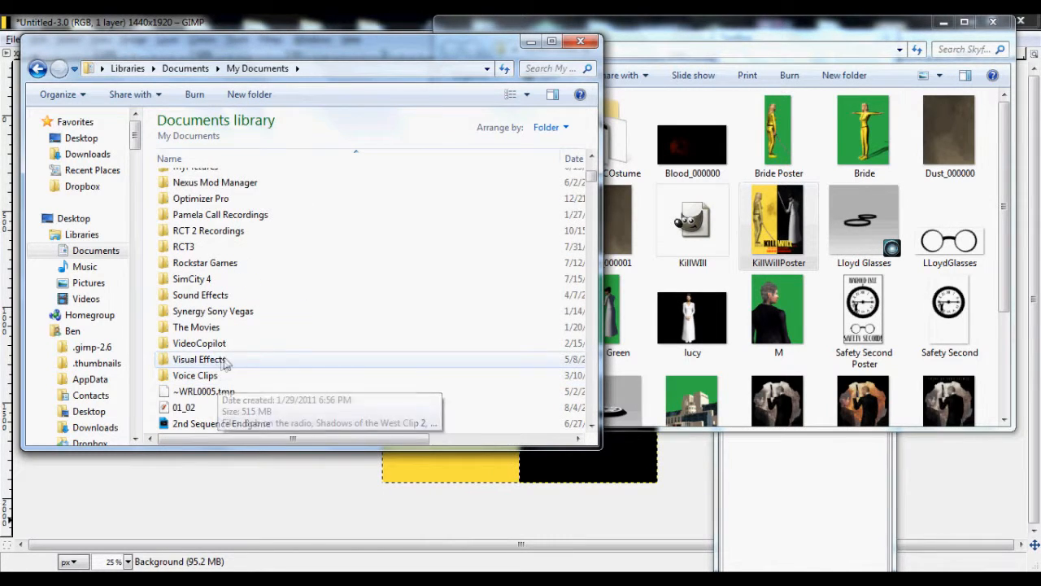
{"action": "double_click", "coordinate": [226, 360]}
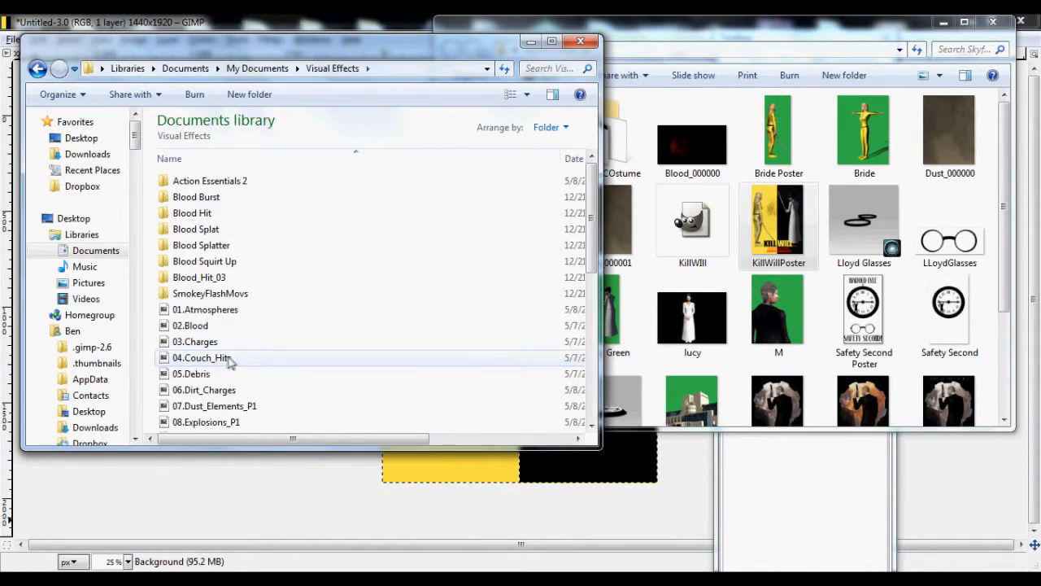
{"action": "double_click", "coordinate": [210, 182]}
{"action": "scroll", "coordinate": [232, 315], "scroll_direction": "down", "scroll_amount": 4}
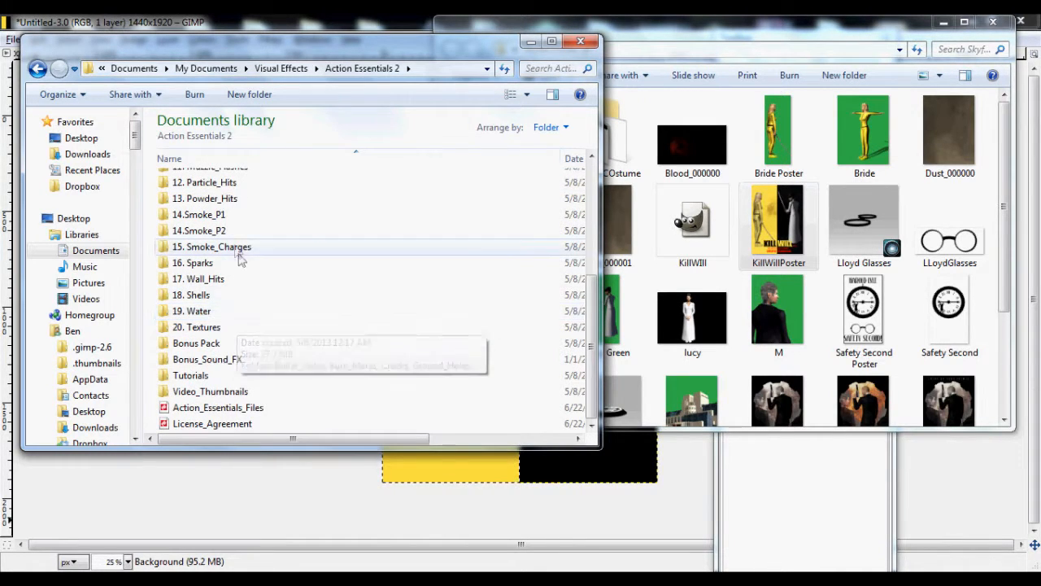
{"action": "double_click", "coordinate": [229, 331]}
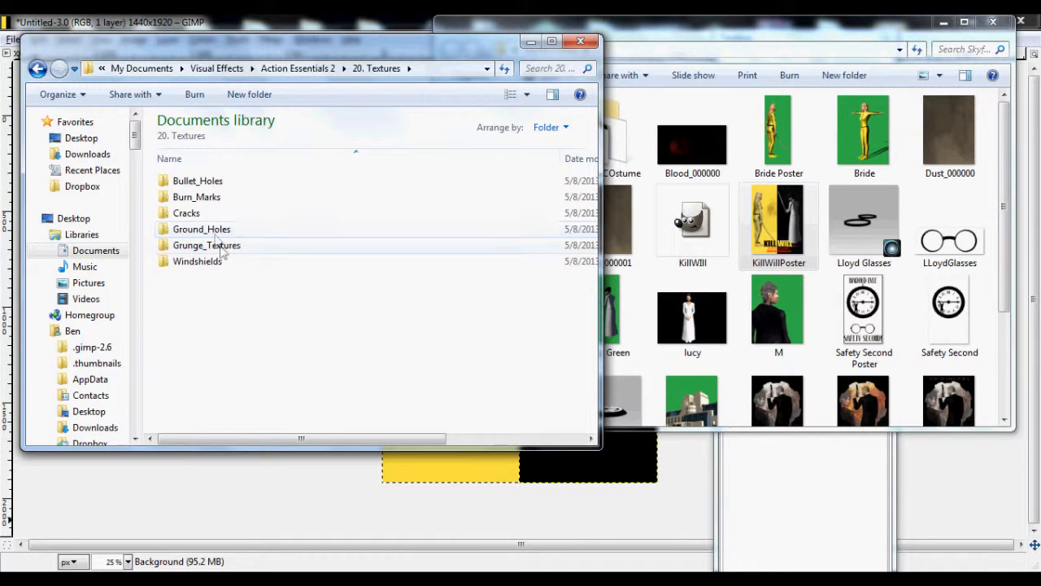
Step: Check the Ground_Holes folder, return to 20. Textures and open the Burn_Marks folder
{"action": "left_click", "coordinate": [223, 246]}
{"action": "double_click", "coordinate": [222, 228]}
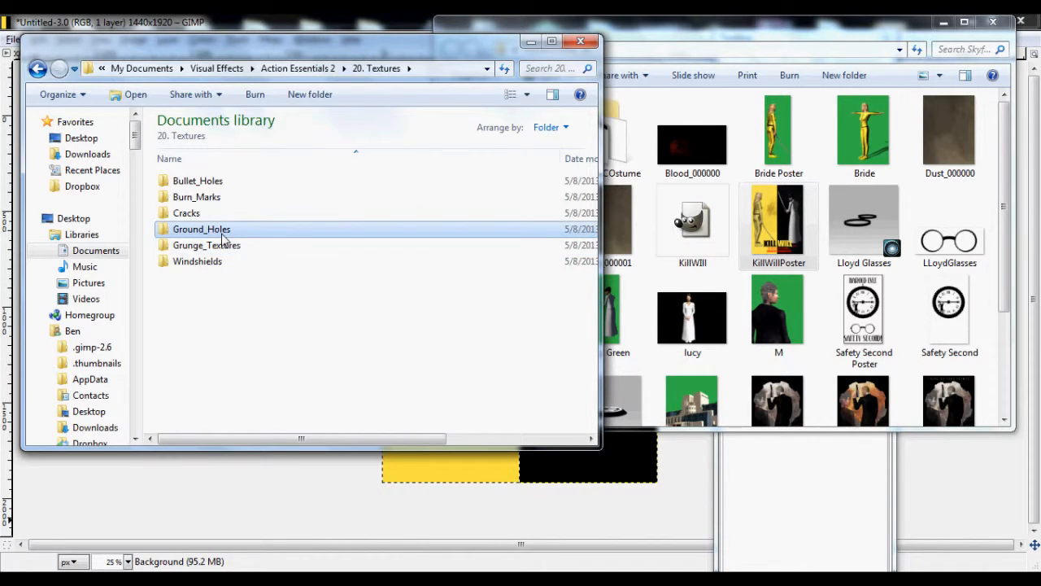
{"action": "left_click", "coordinate": [38, 70]}
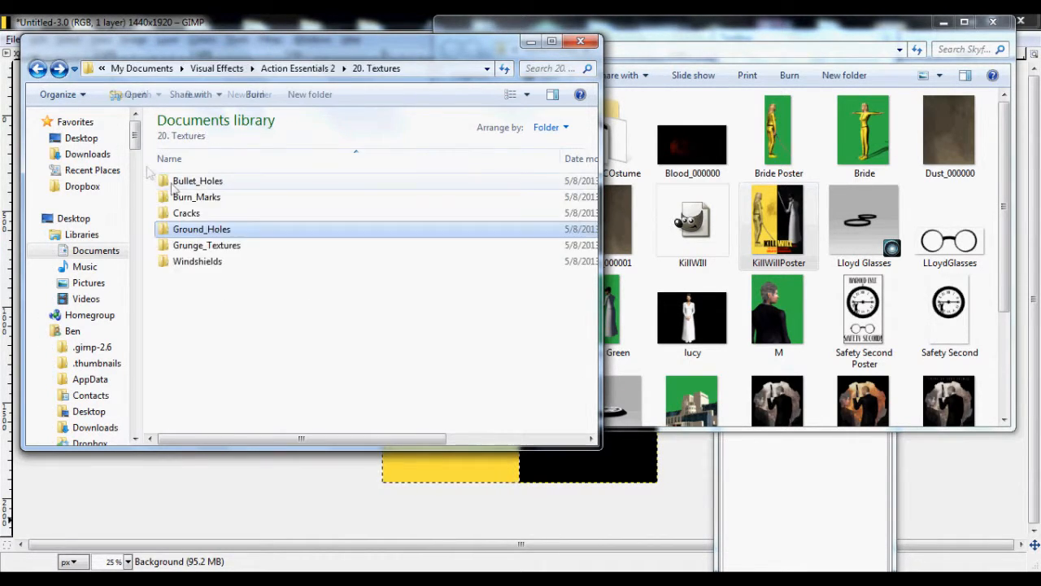
{"action": "double_click", "coordinate": [186, 198]}
Step: Move the file window aside and bring Damage_01.jpg into the poster image as a new layer
{"action": "left_click_drag", "start_coordinate": [255, 53], "coordinate": [1006, 76]}
{"action": "left_click", "coordinate": [946, 202]}
{"action": "left_click_drag", "start_coordinate": [945, 202], "coordinate": [499, 319]}
{"action": "left_click_drag", "start_coordinate": [434, 322], "coordinate": [405, 316]}
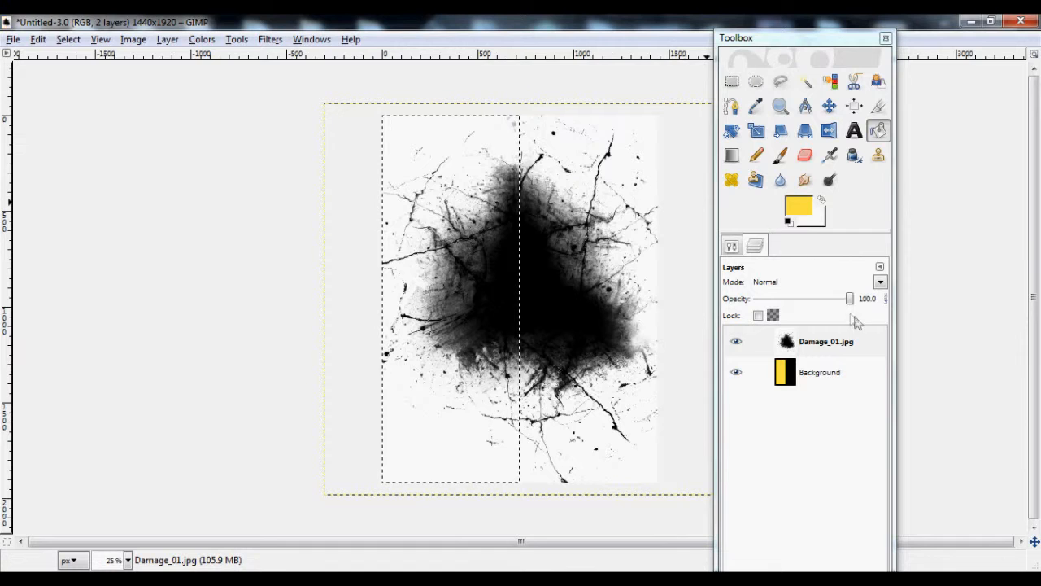
Step: Lower the Damage_01.jpg layer's opacity to 5.0
{"action": "left_click_drag", "start_coordinate": [851, 301], "coordinate": [763, 299]}
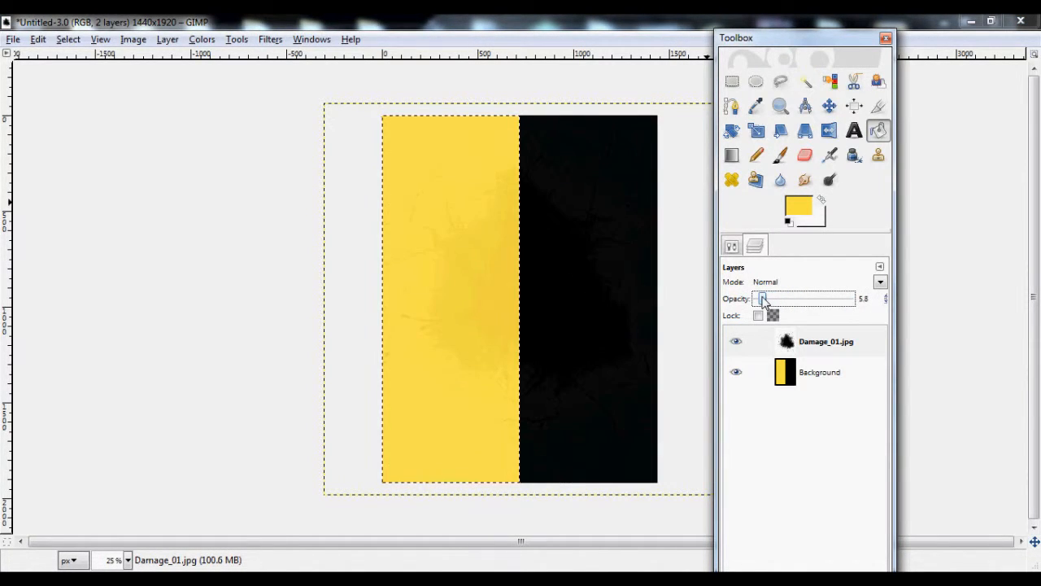
{"action": "left_click", "coordinate": [863, 299]}
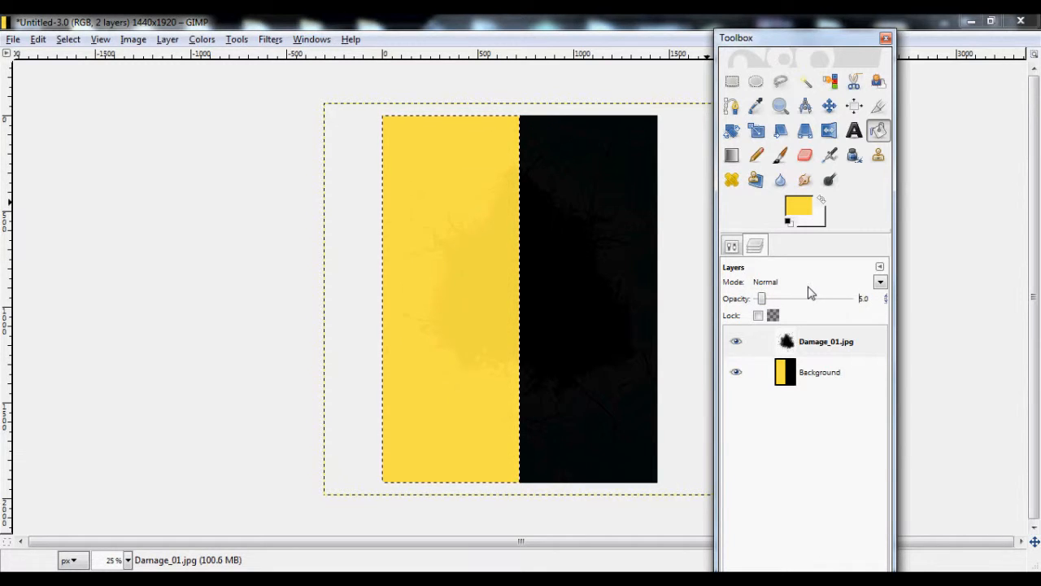
Step: Create a transparent 1440 × 1920 px layer above Damage_01.jpg and merge it down into that texture layer
{"action": "left_click", "coordinate": [168, 39]}
{"action": "left_click", "coordinate": [189, 57]}
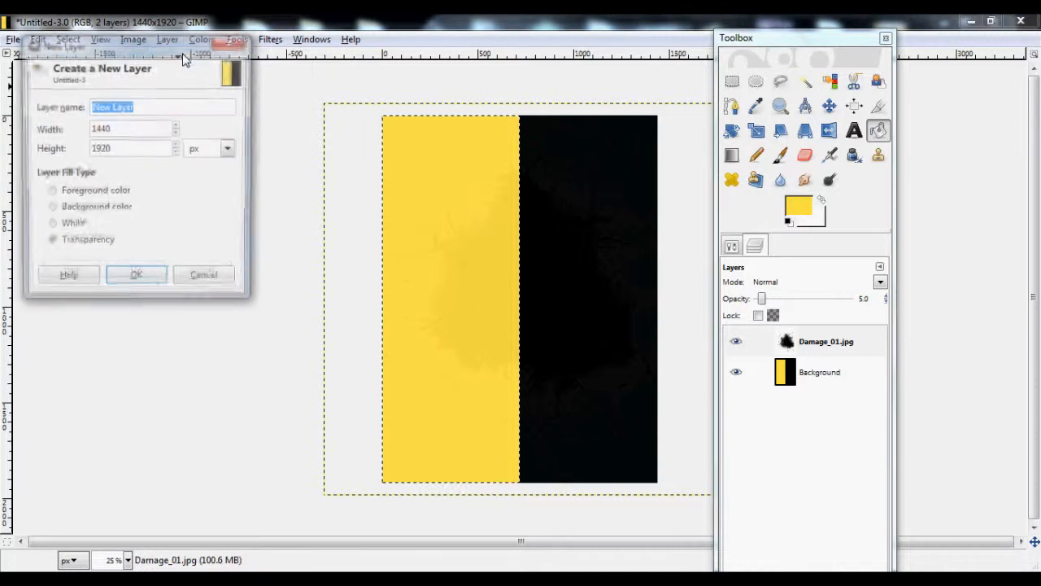
{"action": "left_click", "coordinate": [148, 281]}
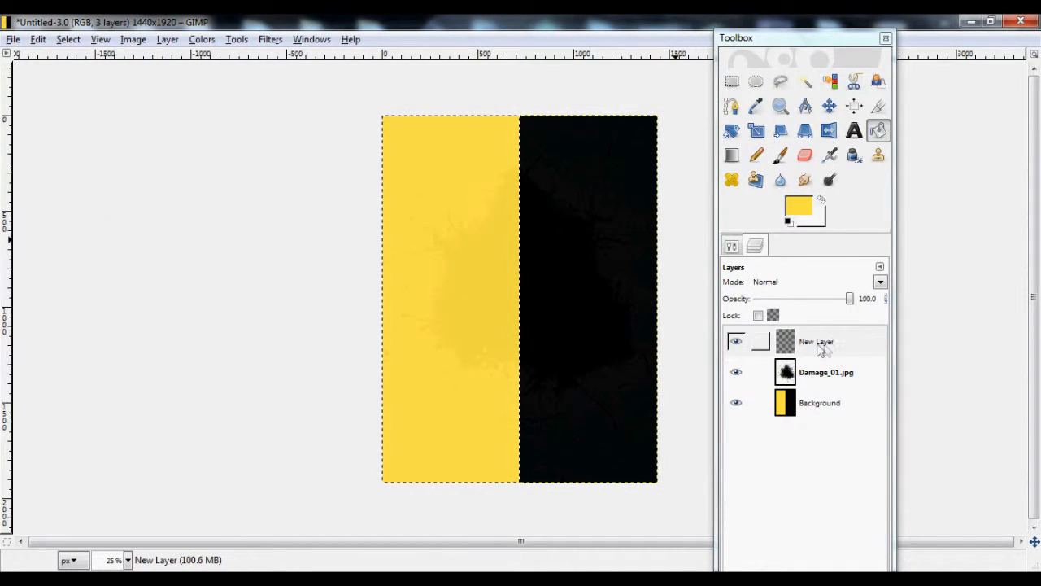
{"action": "right_click", "coordinate": [817, 346]}
{"action": "left_click", "coordinate": [866, 112]}
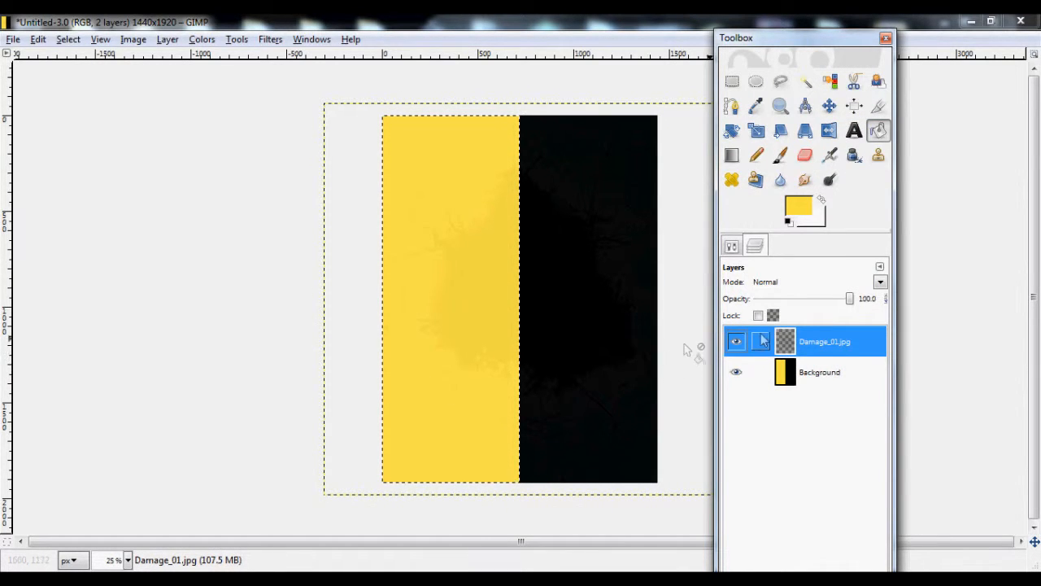
Step: Activate the Text tool and choose Impact Condensed as its font
{"action": "left_click", "coordinate": [854, 130]}
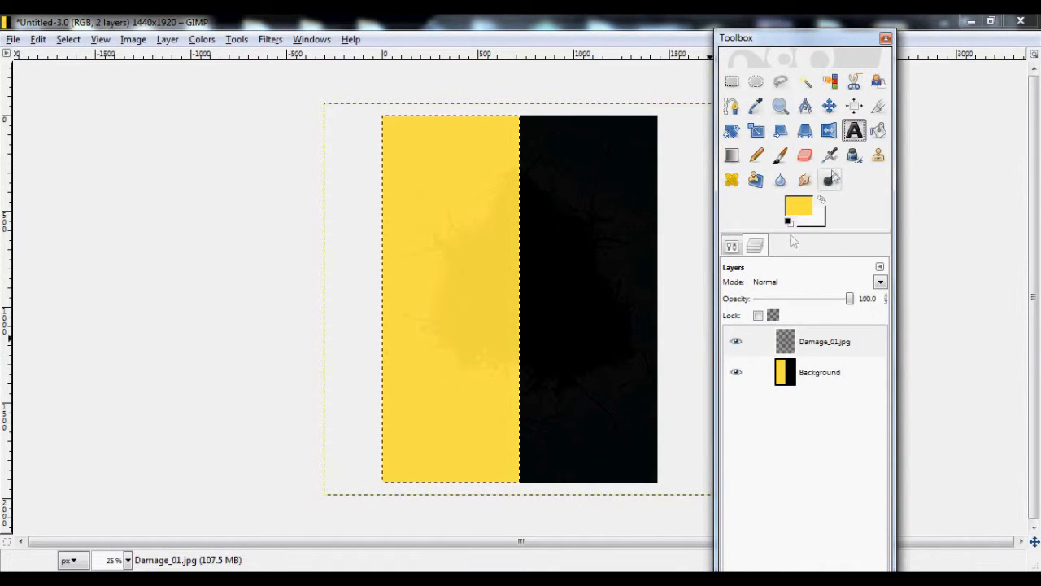
{"action": "left_click", "coordinate": [732, 247]}
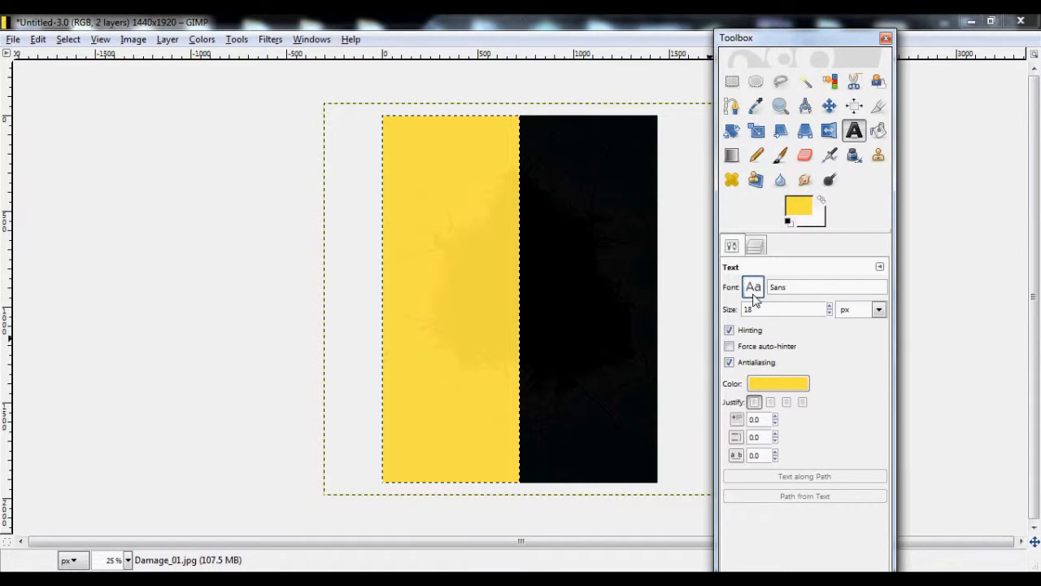
{"action": "left_click", "coordinate": [753, 290]}
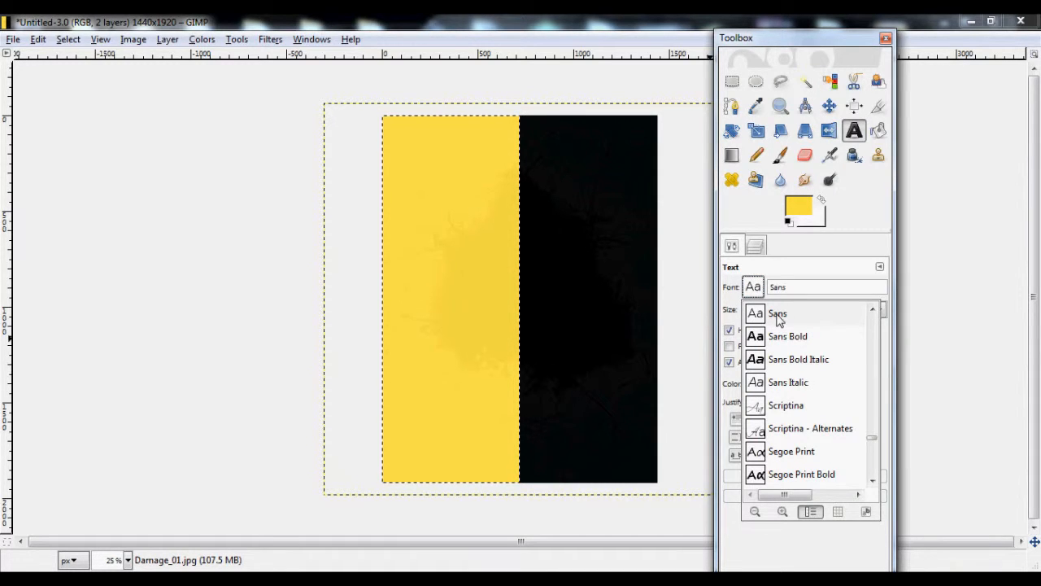
{"action": "left_click_drag", "start_coordinate": [873, 440], "coordinate": [872, 374]}
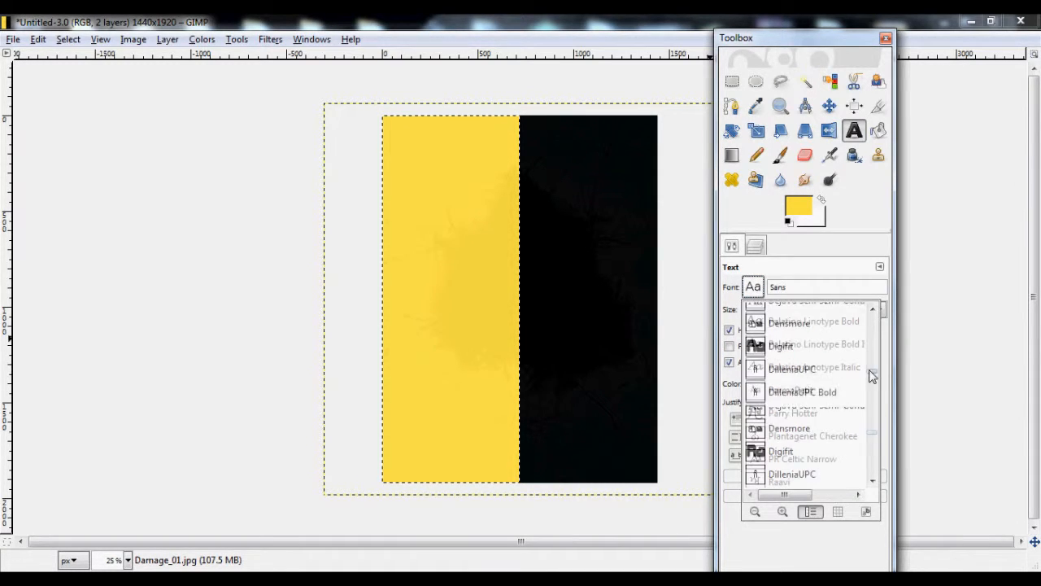
{"action": "scroll", "coordinate": [865, 397], "scroll_direction": "down", "scroll_amount": 20}
{"action": "scroll", "coordinate": [824, 418], "scroll_direction": "down", "scroll_amount": 10}
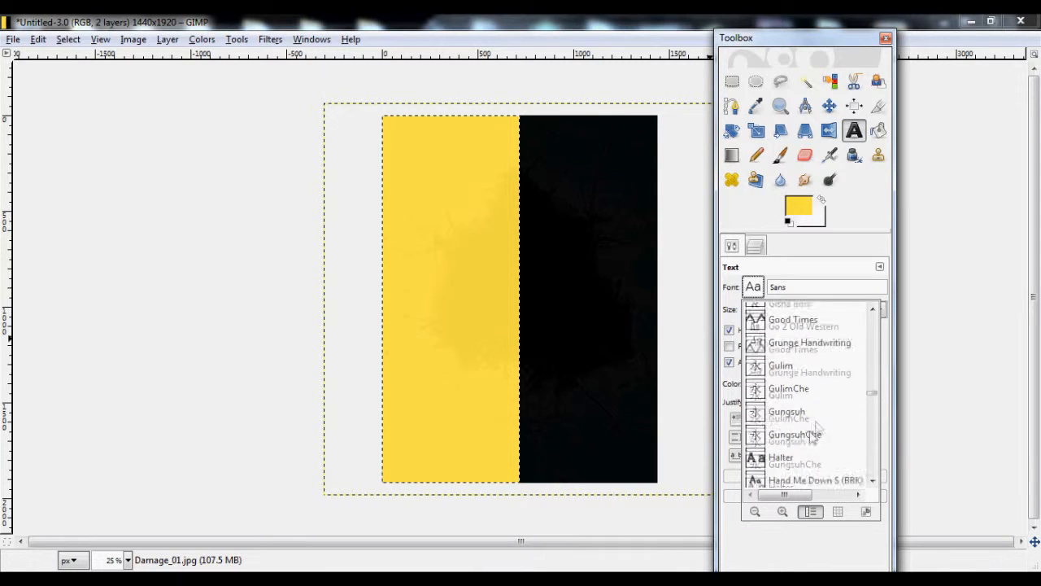
{"action": "left_click", "coordinate": [793, 440]}
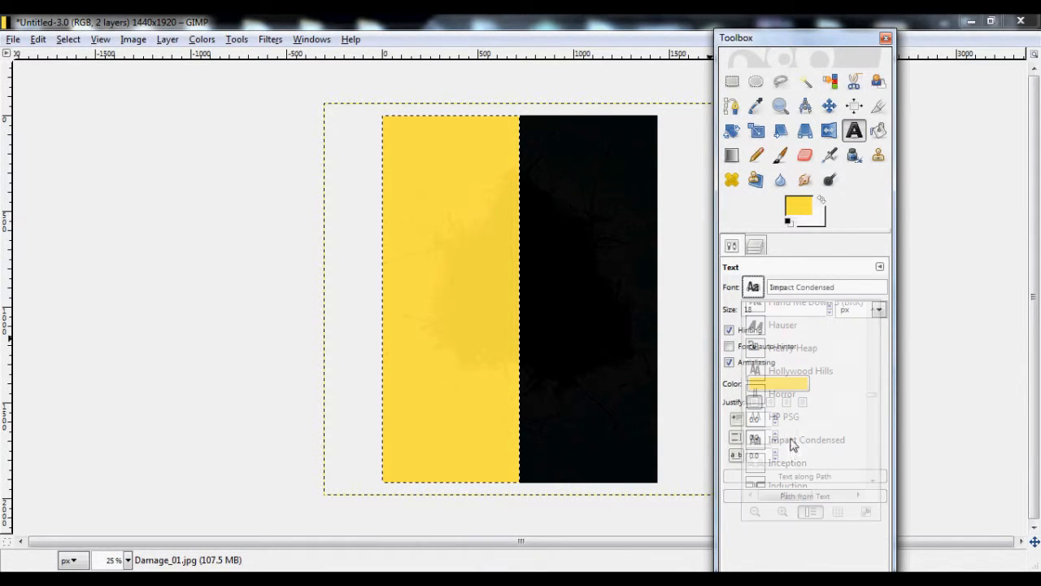
Step: Draw a text box about 544 × 220 px low on the black half, enter WILL and set its size to 220 px
{"action": "key", "text": "Tab"}
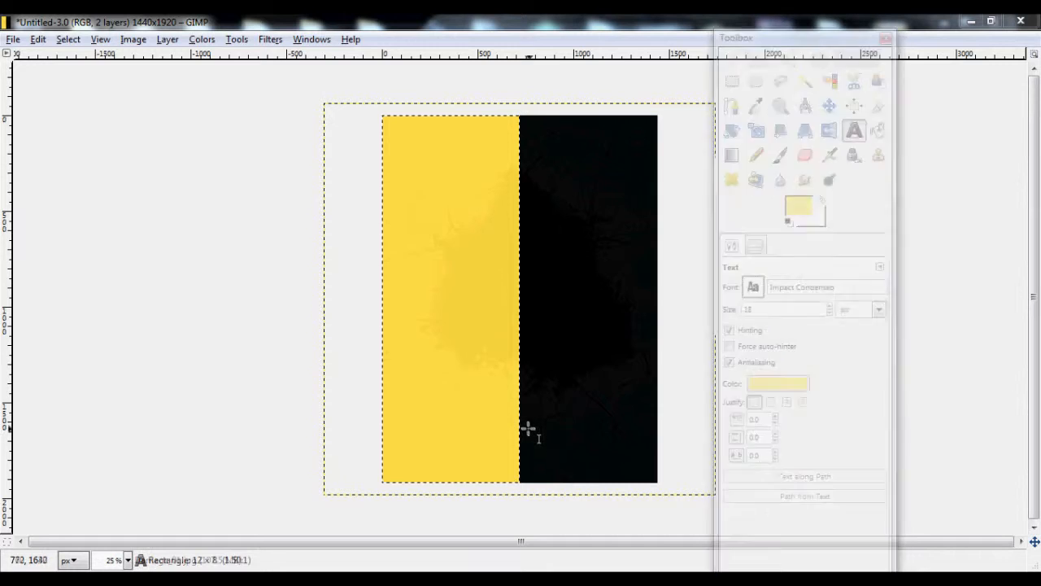
{"action": "left_click_drag", "start_coordinate": [528, 427], "coordinate": [631, 470]}
{"action": "type", "text": "WILL"}
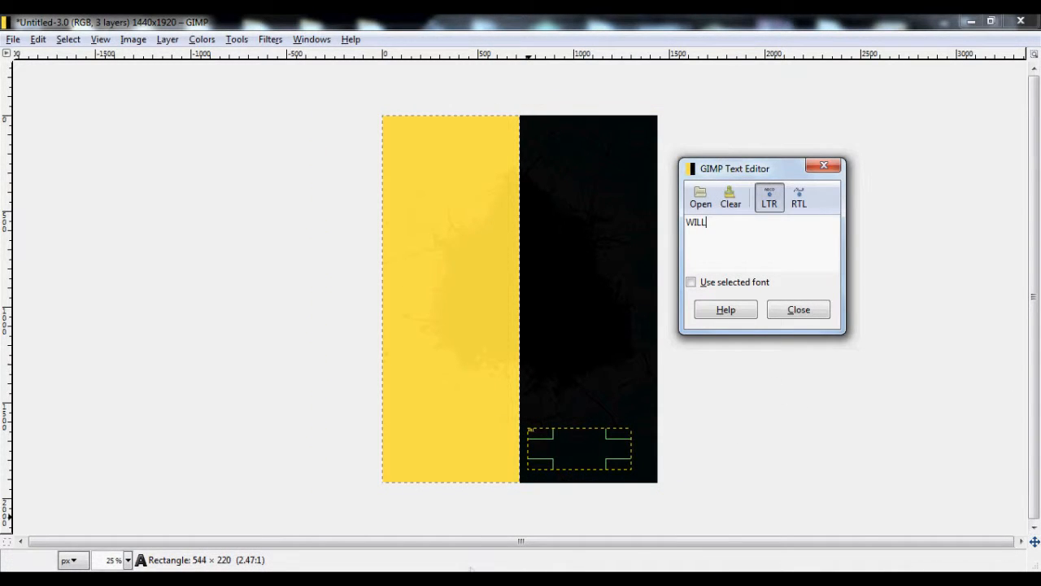
{"action": "left_click", "coordinate": [465, 579]}
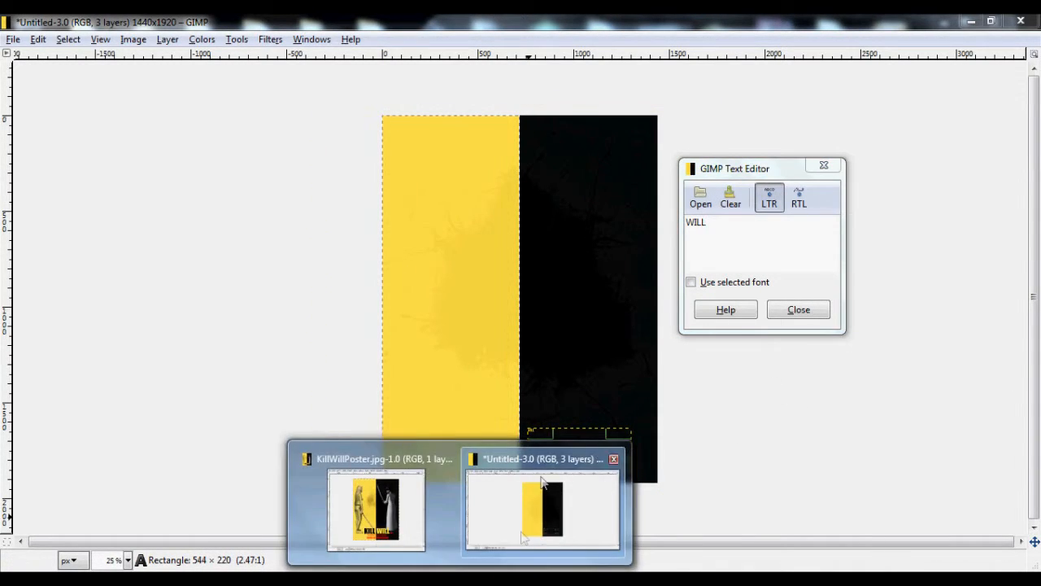
{"action": "left_click", "coordinate": [543, 480]}
{"action": "left_click", "coordinate": [785, 310]}
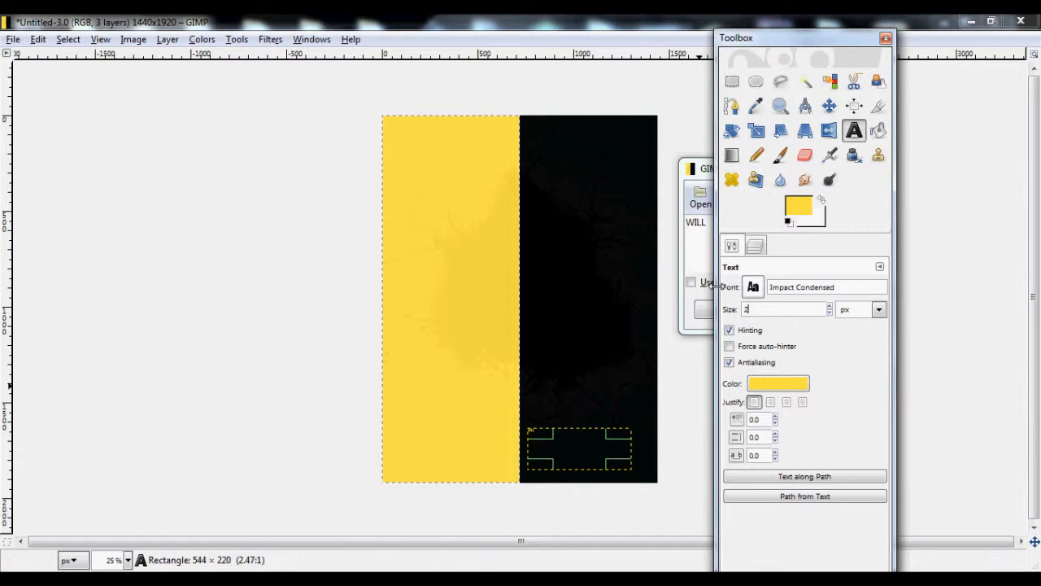
{"action": "key", "text": "Return"}
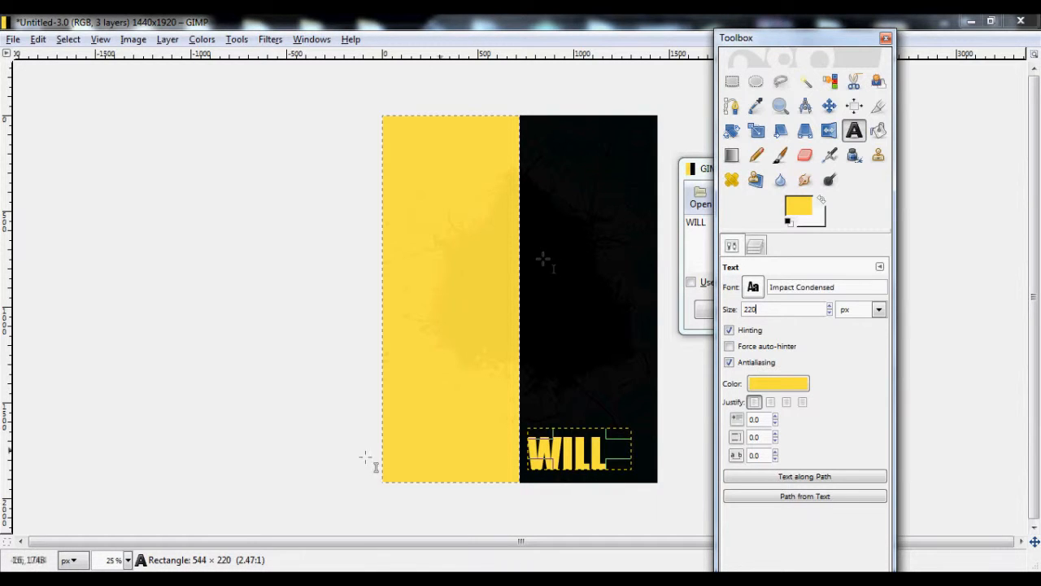
Step: Extend the WILL text box to about 544 × 268 px and move it slightly up, close to the dividing line
{"action": "left_click", "coordinate": [563, 442]}
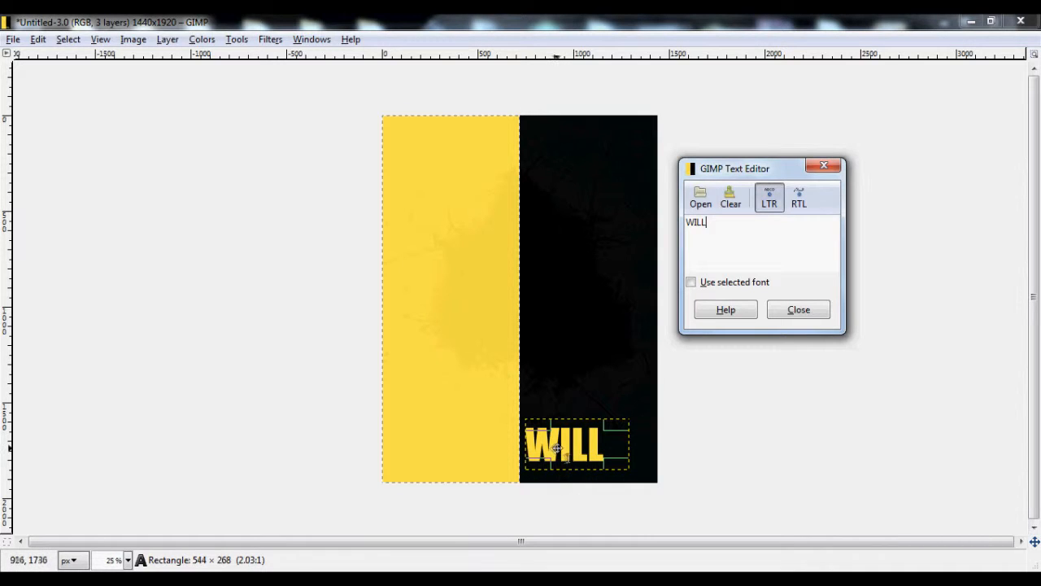
{"action": "left_click_drag", "start_coordinate": [557, 447], "coordinate": [556, 440]}
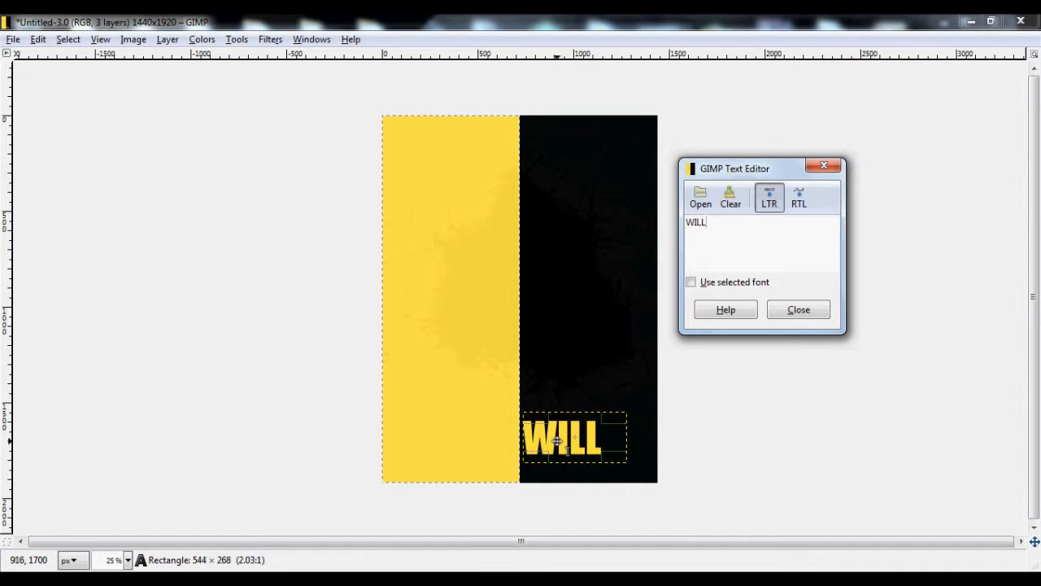
{"action": "left_click", "coordinate": [781, 317]}
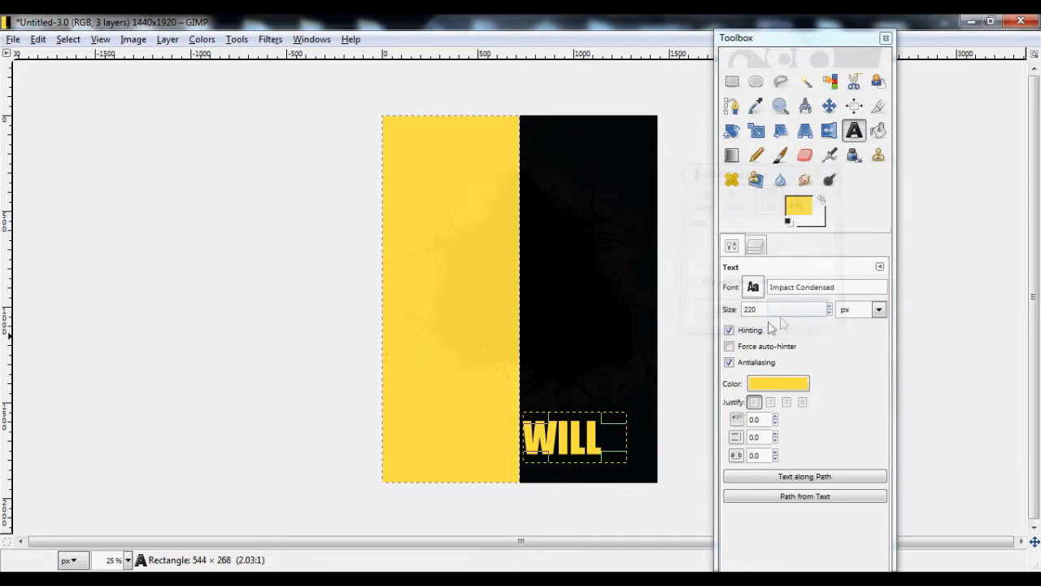
Step: Add a transparent 1440 × 1920 px layer, draw a text box about 428 × 232 px low on the yellow half and enter KILL
{"action": "left_click", "coordinate": [168, 39]}
{"action": "left_click", "coordinate": [199, 63]}
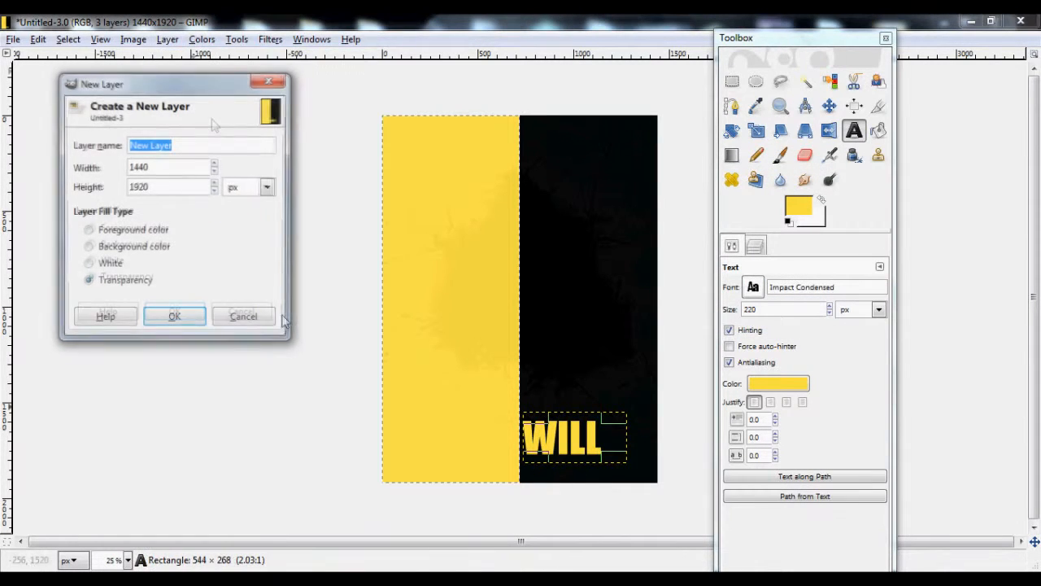
{"action": "left_click", "coordinate": [175, 316]}
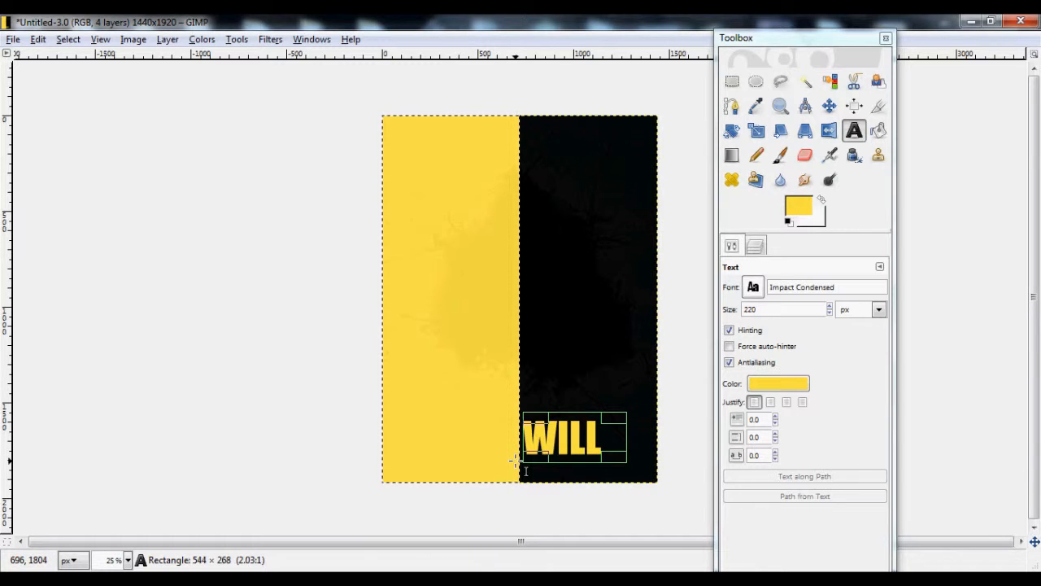
{"action": "left_click", "coordinate": [485, 437]}
{"action": "left_click_drag", "start_coordinate": [470, 434], "coordinate": [431, 414]}
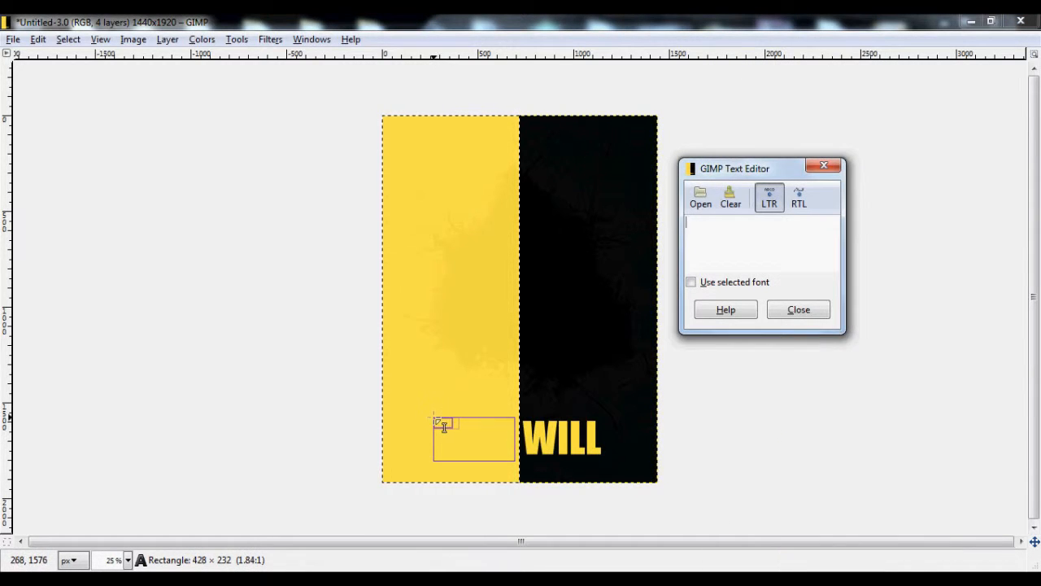
{"action": "type", "text": "KILL"}
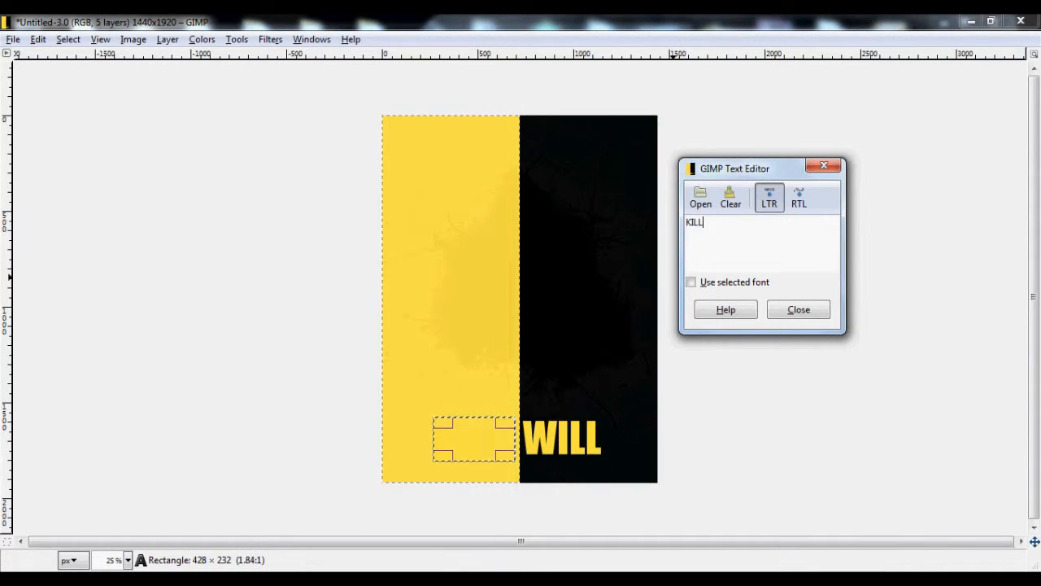
Step: Set the KILL text's color to black, 000000
{"action": "left_click", "coordinate": [459, 579]}
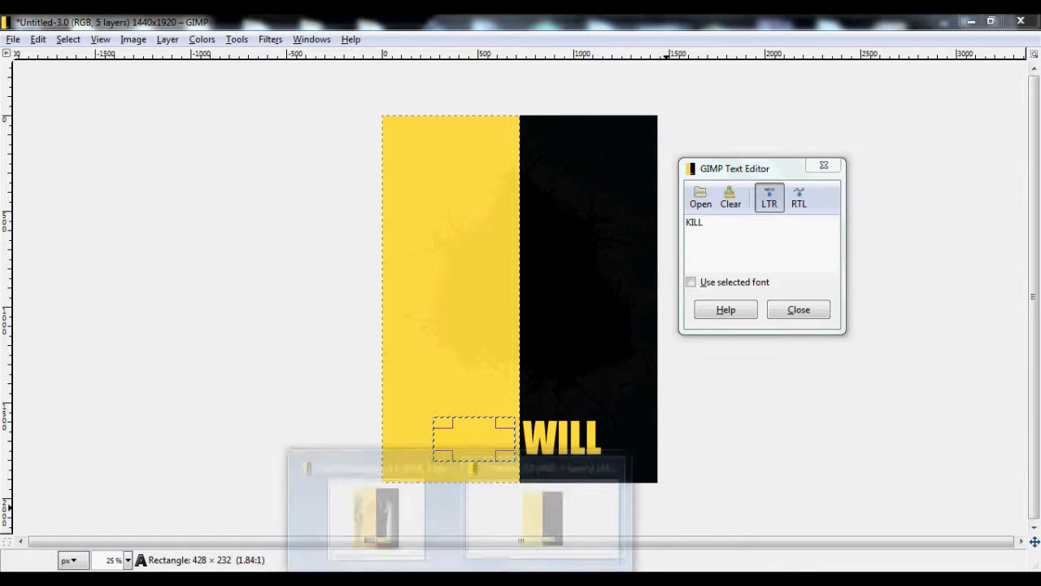
{"action": "left_click", "coordinate": [528, 523]}
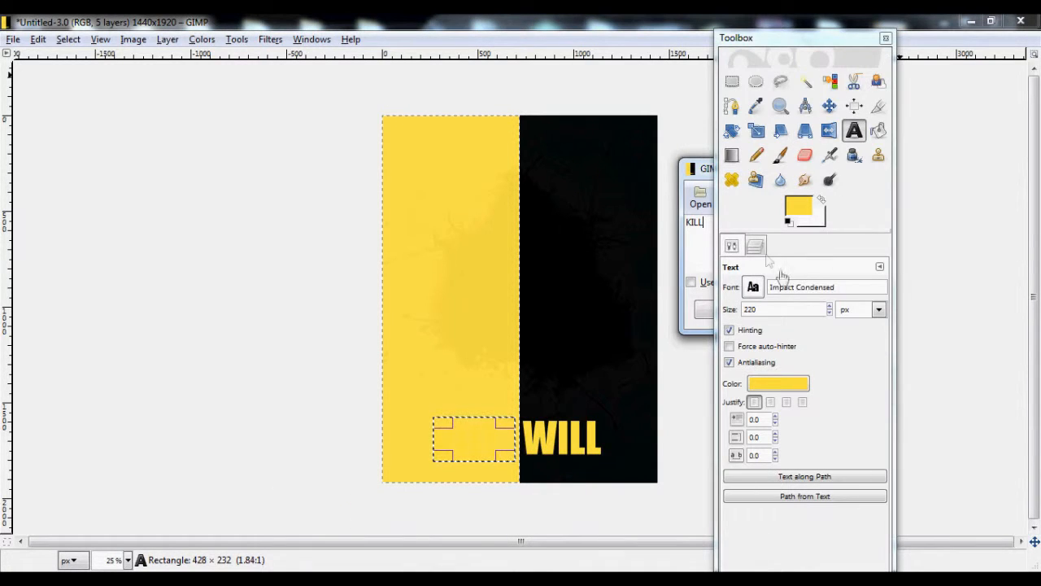
{"action": "left_click", "coordinate": [777, 383]}
{"action": "left_click", "coordinate": [332, 291]}
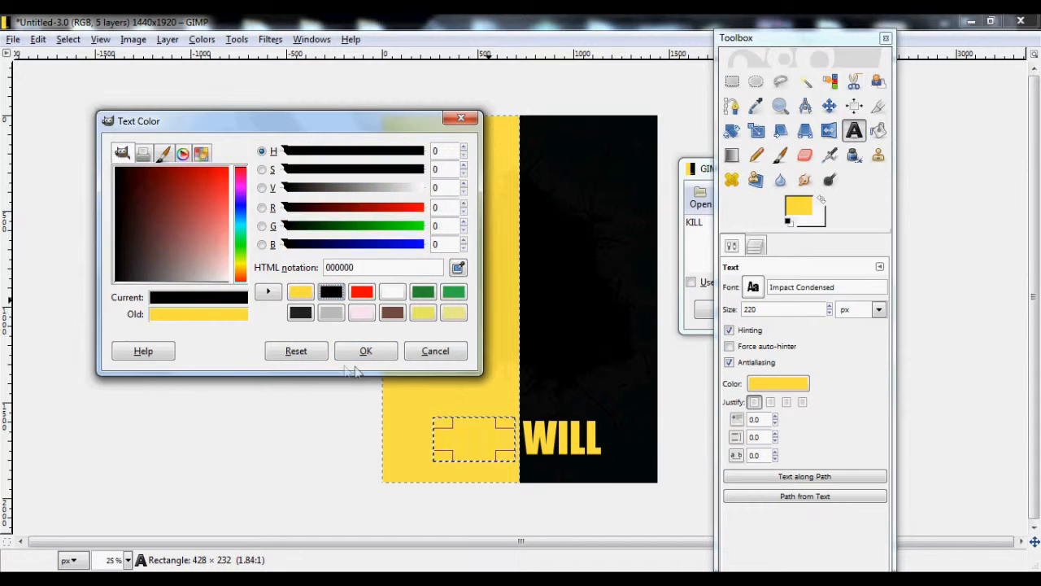
{"action": "left_click", "coordinate": [363, 351]}
Step: Move the KILL text beside WILL and align the tops of both words at 400% zoom
{"action": "key", "text": "Tab"}
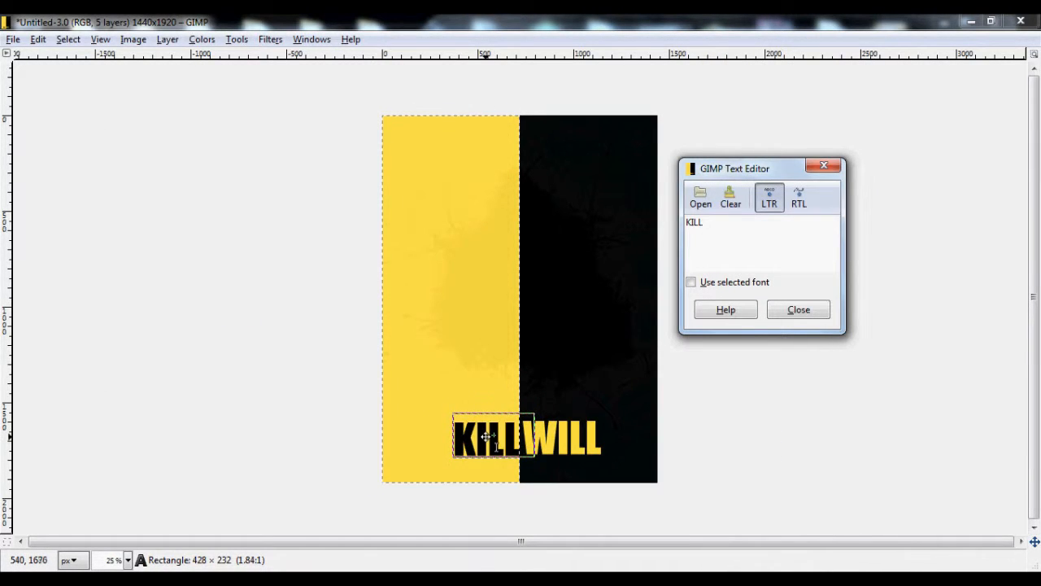
{"action": "key", "text": "Tab"}
{"action": "right_click", "coordinate": [499, 435]}
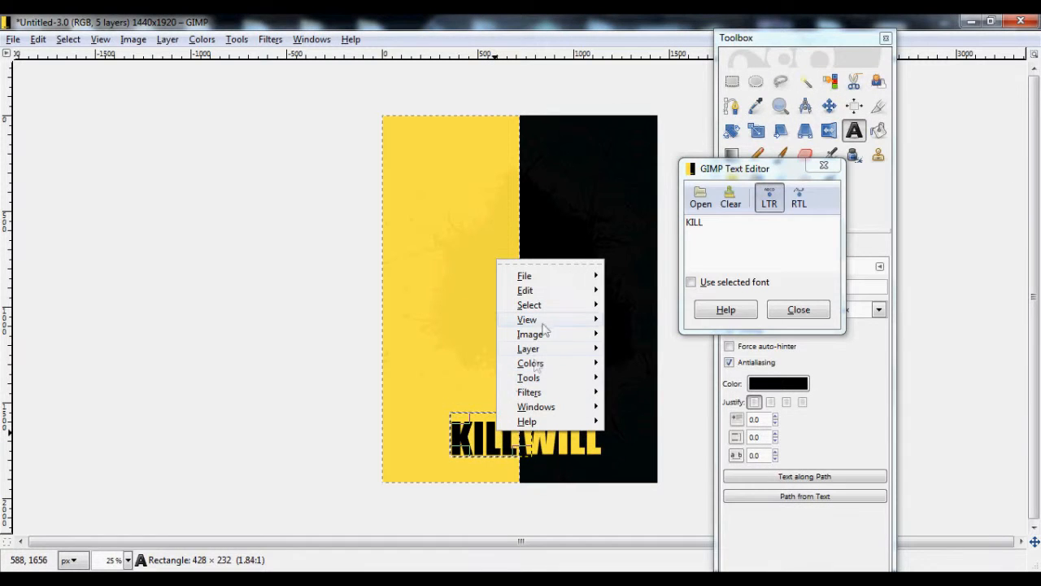
{"action": "mouse_move", "coordinate": [532, 320]}
{"action": "mouse_move", "coordinate": [651, 267]}
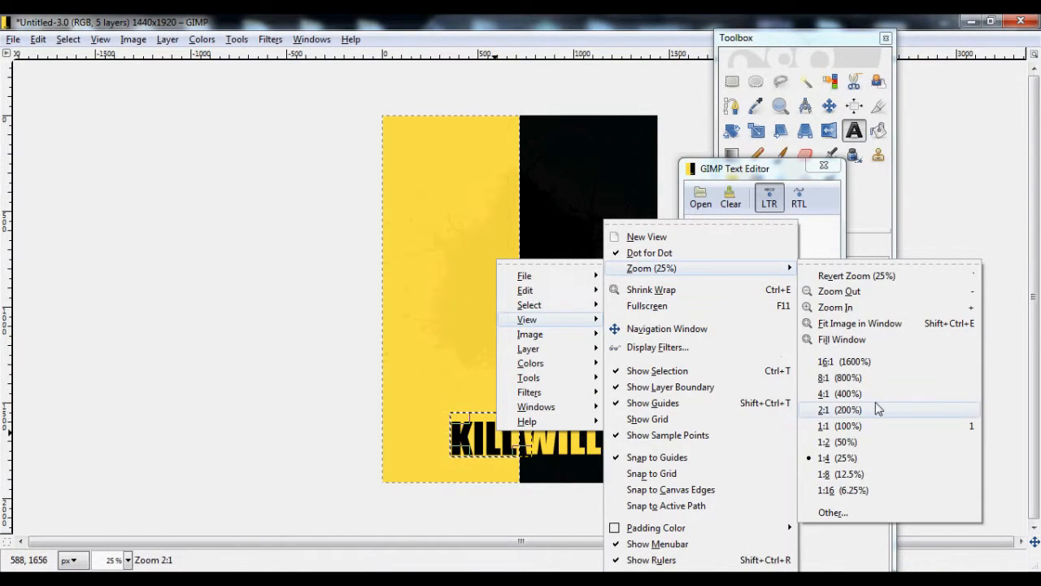
{"action": "left_click", "coordinate": [842, 392]}
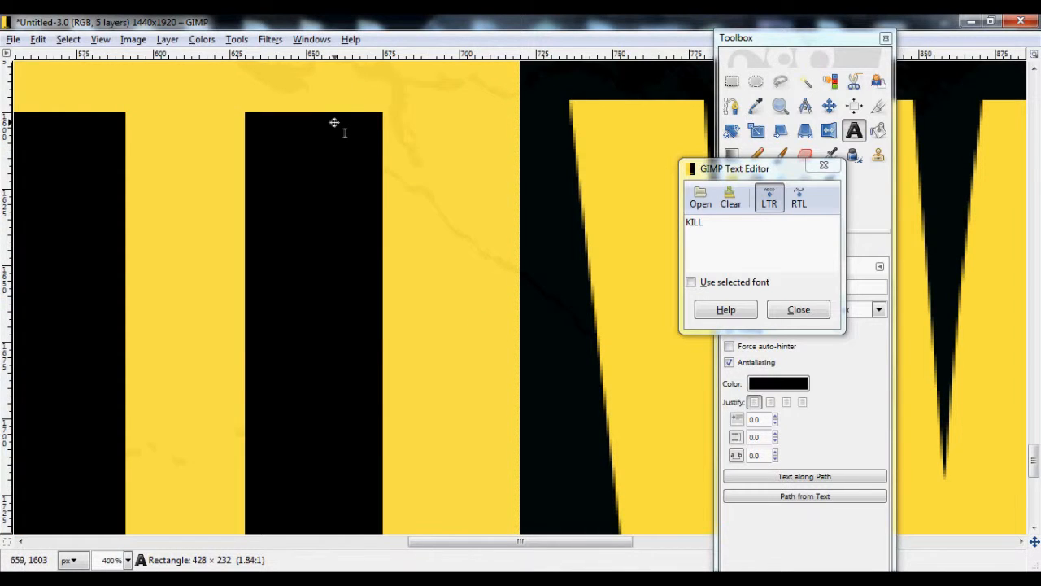
{"action": "mouse_move", "coordinate": [334, 122]}
{"action": "left_mouse_down"}
{"action": "mouse_move", "coordinate": [549, 112]}
{"action": "mouse_move", "coordinate": [537, 140]}
{"action": "mouse_move", "coordinate": [360, 144]}
{"action": "mouse_move", "coordinate": [361, 133]}
{"action": "mouse_move", "coordinate": [327, 131]}
{"action": "left_mouse_up"}
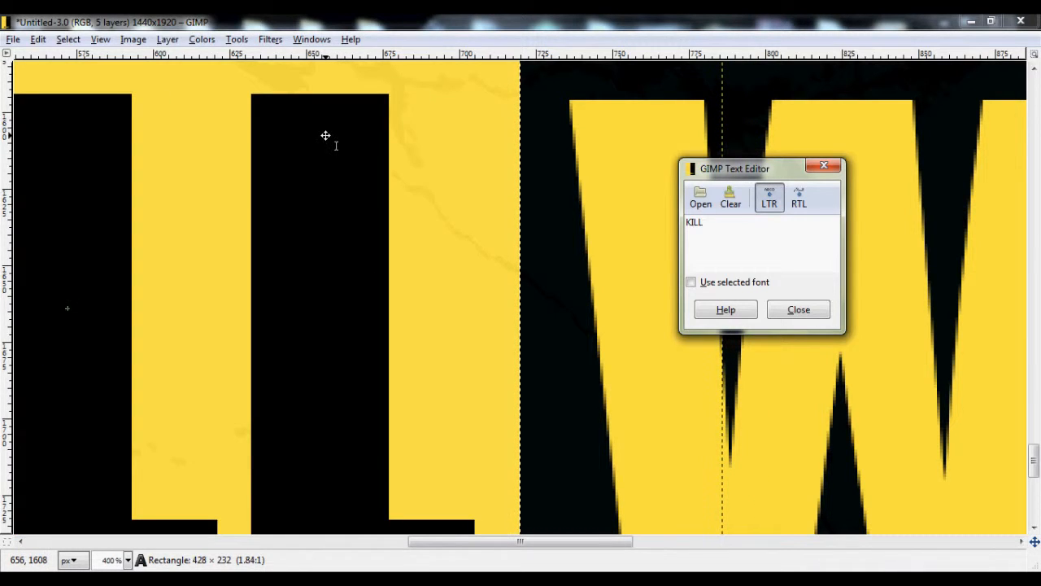
{"action": "key", "text": "Down"}
{"action": "key", "text": "Down"}
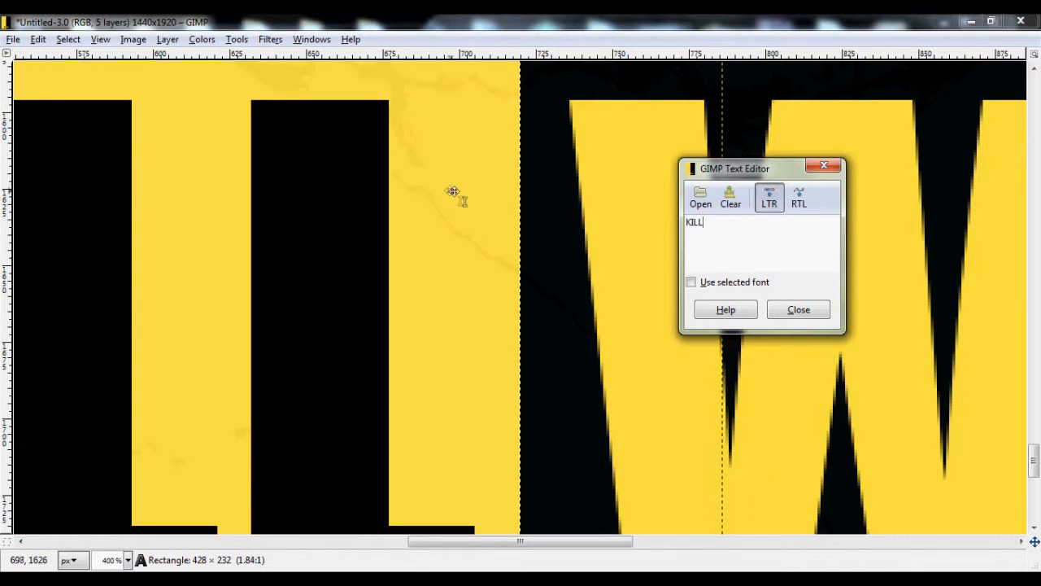
Step: Shift the KILL text slightly left to adjust its spacing from the dividing line and WILL
{"action": "scroll", "coordinate": [456, 193], "scroll_direction": "down", "scroll_amount": 1}
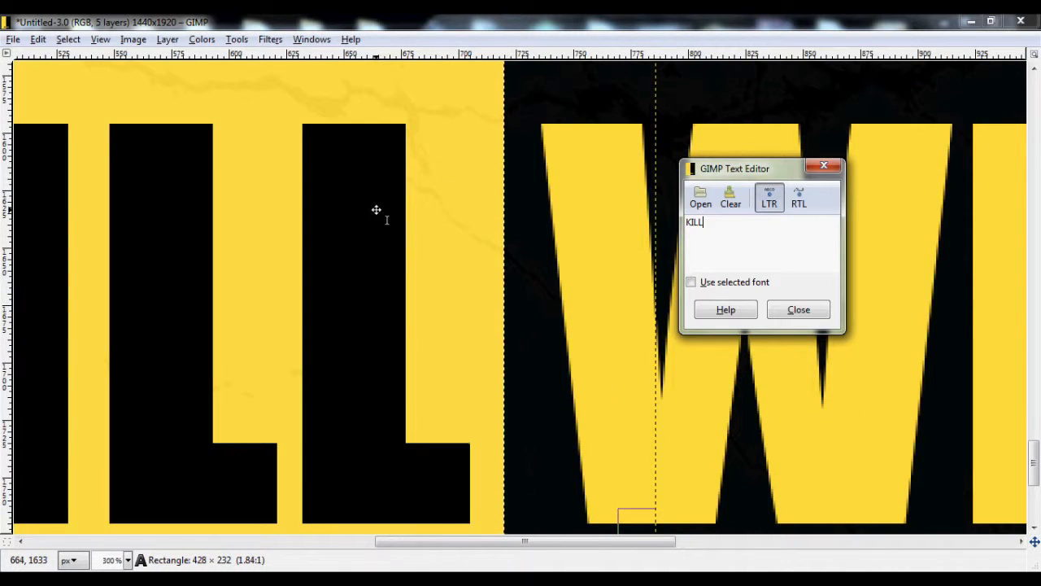
{"action": "left_click_drag", "start_coordinate": [376, 210], "coordinate": [367, 211]}
{"action": "scroll", "coordinate": [367, 210], "scroll_direction": "down", "scroll_amount": 5}
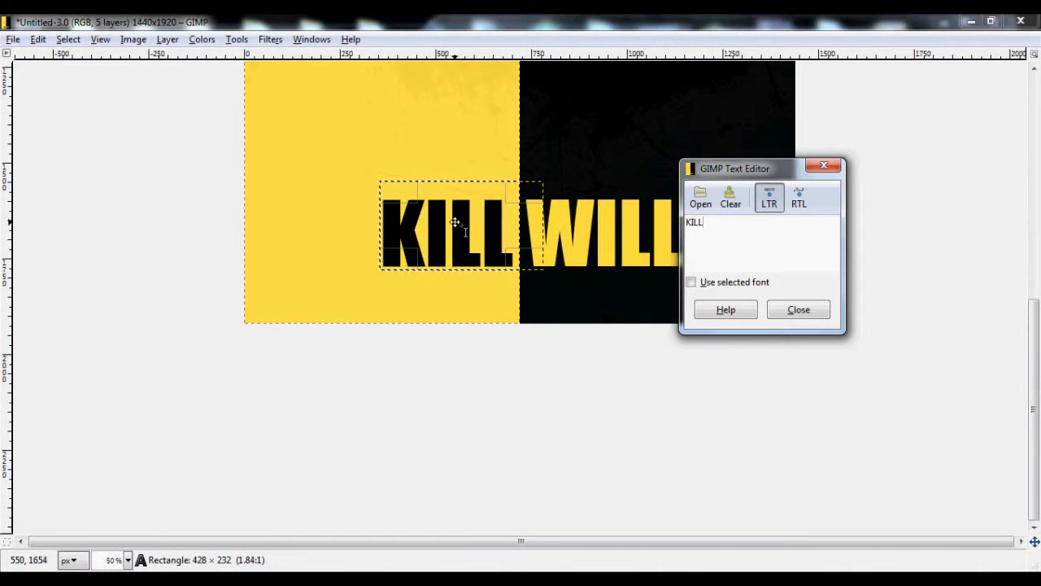
{"action": "left_click_drag", "start_coordinate": [456, 222], "coordinate": [450, 222]}
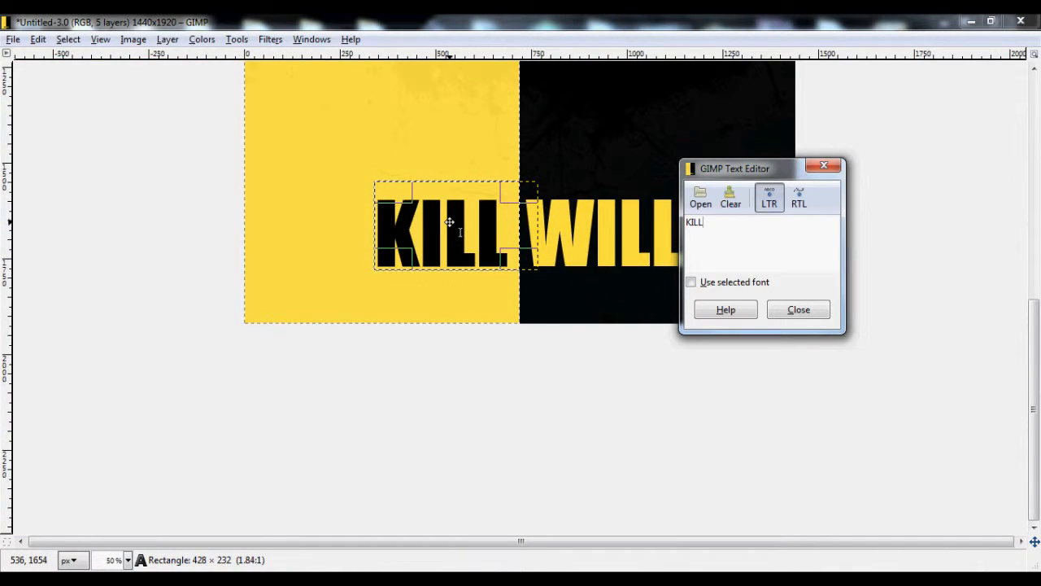
{"action": "scroll", "coordinate": [449, 222], "scroll_direction": "down", "scroll_amount": 3}
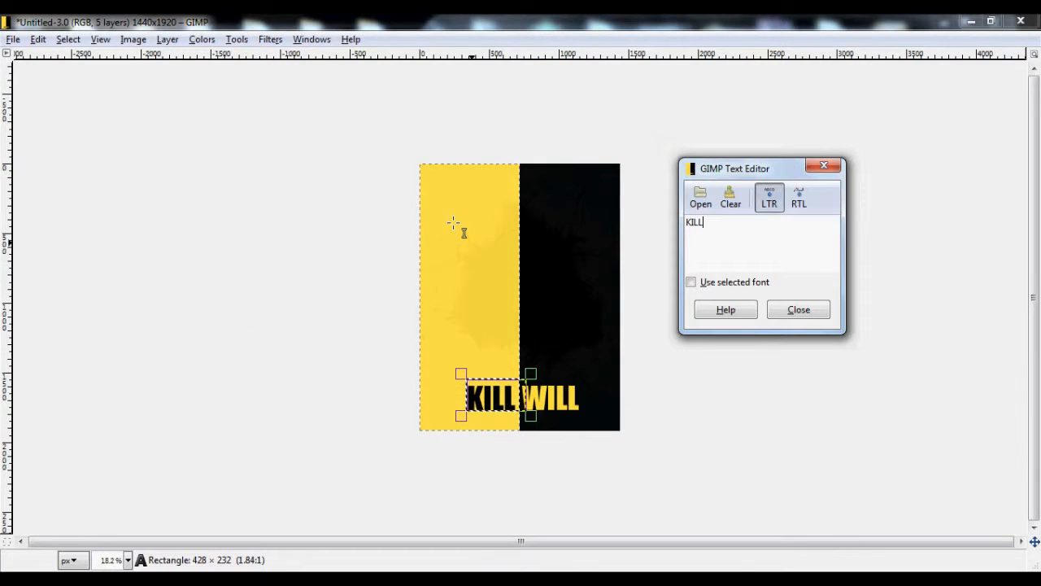
{"action": "scroll", "coordinate": [453, 222], "scroll_direction": "up", "scroll_amount": 2}
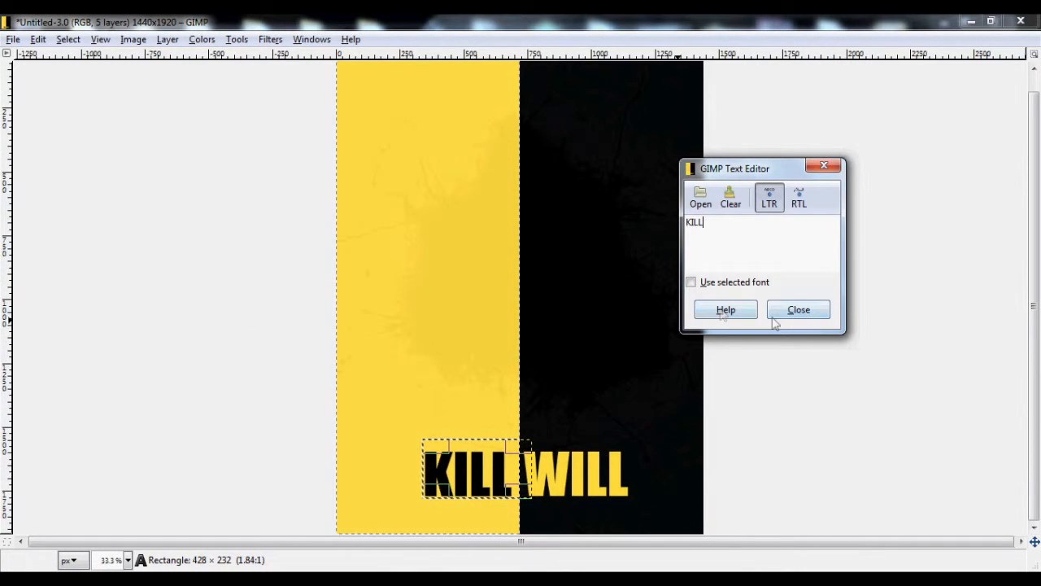
Step: Finish the KILL text entry and add a new layer above it
{"action": "left_click", "coordinate": [799, 312]}
{"action": "left_click", "coordinate": [167, 40]}
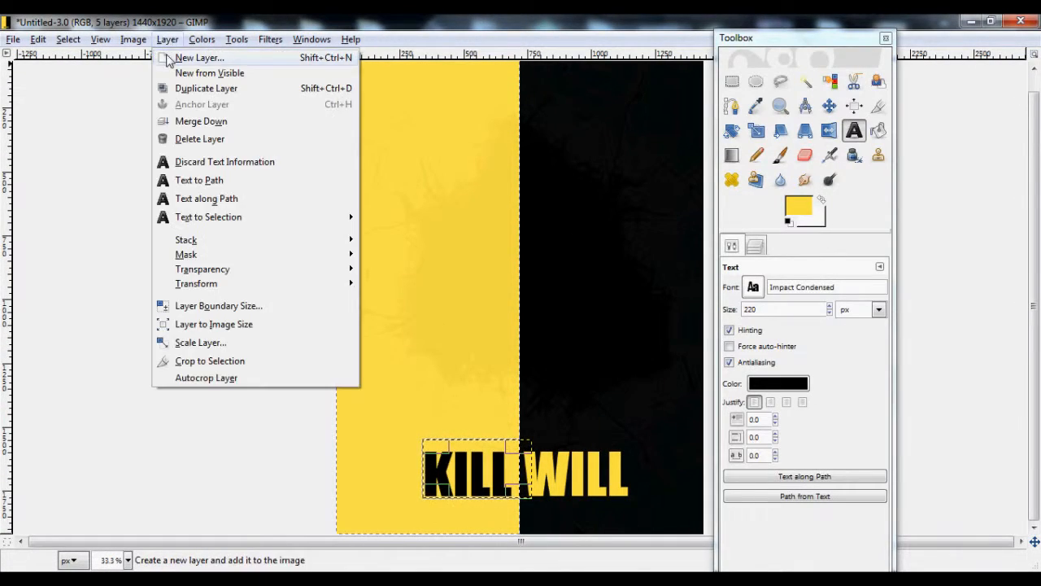
{"action": "left_click", "coordinate": [193, 56]}
{"action": "left_click", "coordinate": [233, 371]}
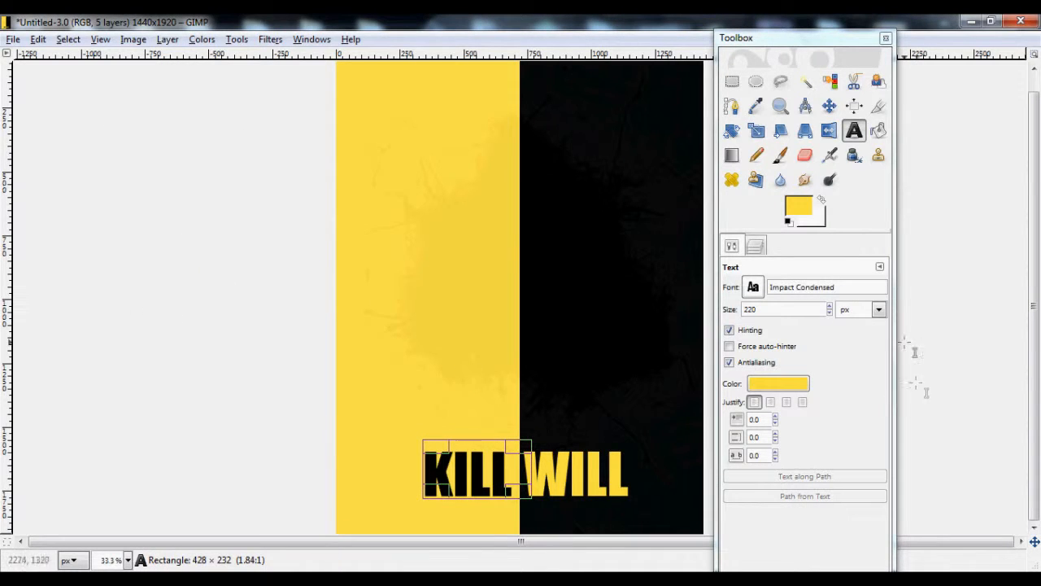
Step: Merge the new layer, the KILL text and the empty layer beneath it down into the WILL layer
{"action": "left_click", "coordinate": [754, 246]}
{"action": "right_click", "coordinate": [797, 343]}
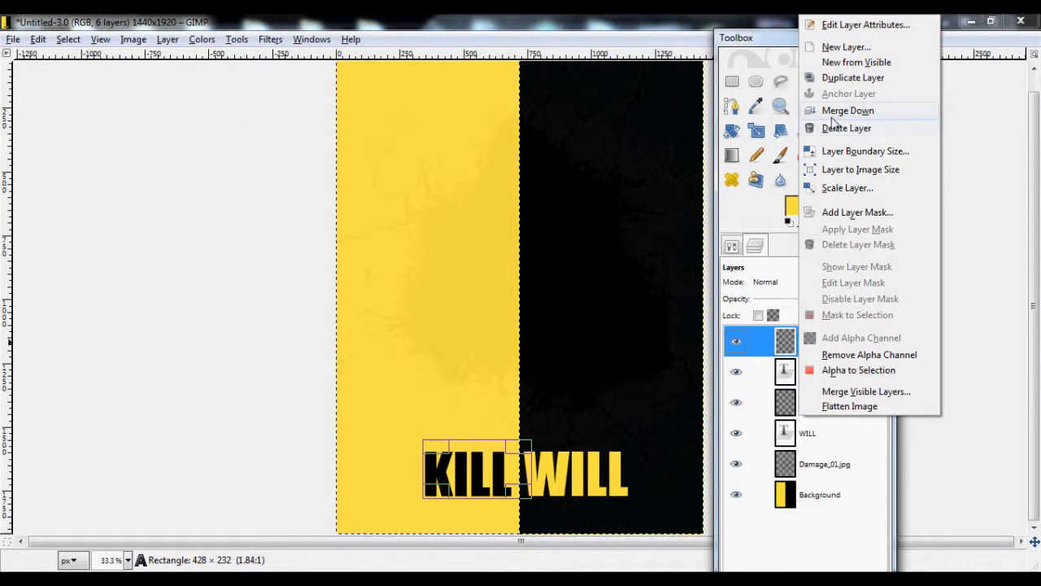
{"action": "left_click", "coordinate": [857, 110]}
{"action": "right_click", "coordinate": [809, 347]}
{"action": "left_click", "coordinate": [857, 110]}
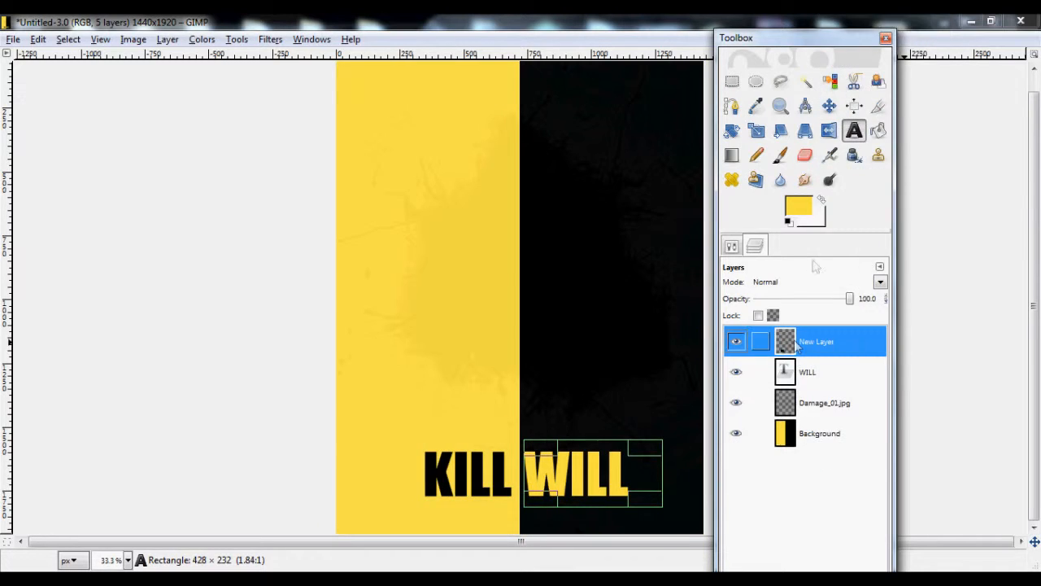
{"action": "right_click", "coordinate": [794, 349]}
{"action": "left_click", "coordinate": [838, 112]}
{"action": "right_click", "coordinate": [793, 341]}
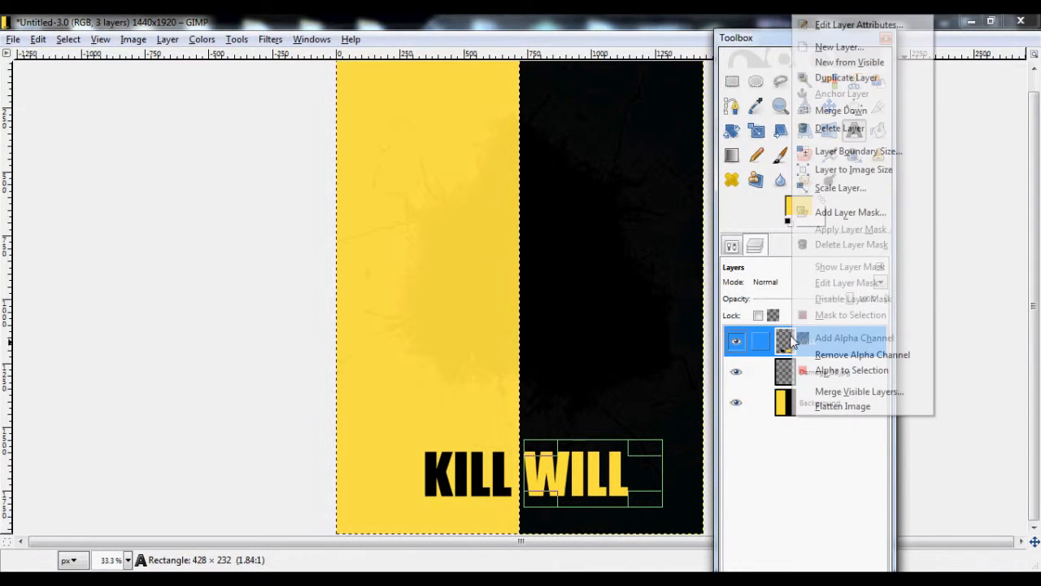
{"action": "left_click", "coordinate": [648, 455]}
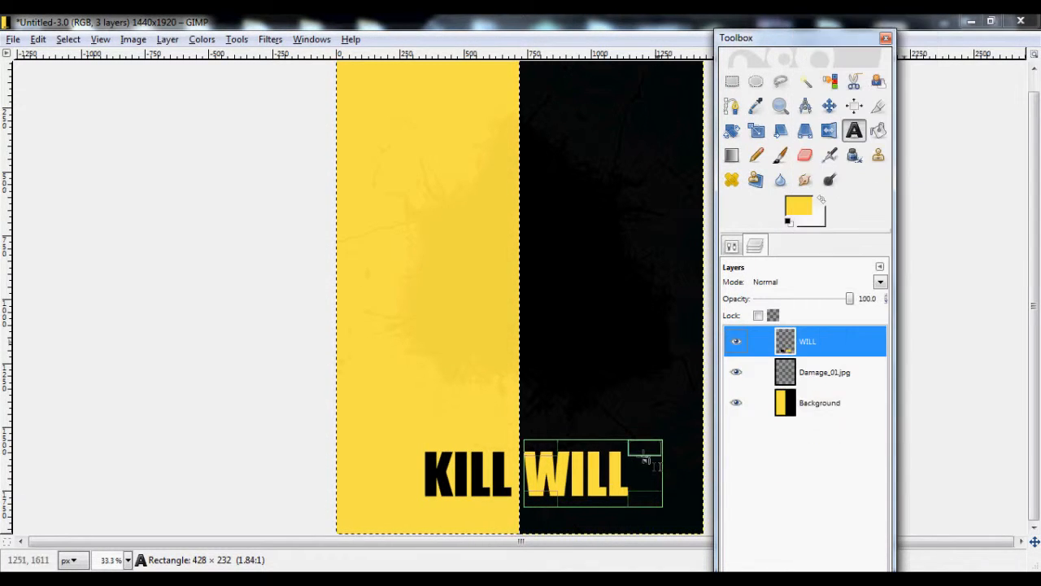
{"action": "left_click", "coordinate": [651, 380]}
{"action": "left_click", "coordinate": [791, 311]}
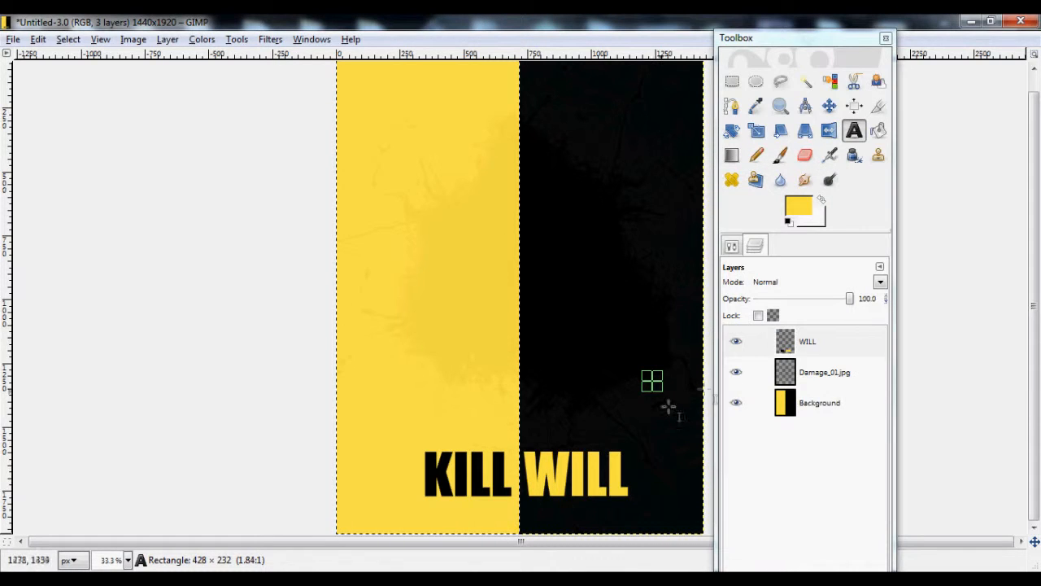
{"action": "left_click_drag", "start_coordinate": [637, 478], "coordinate": [706, 503]}
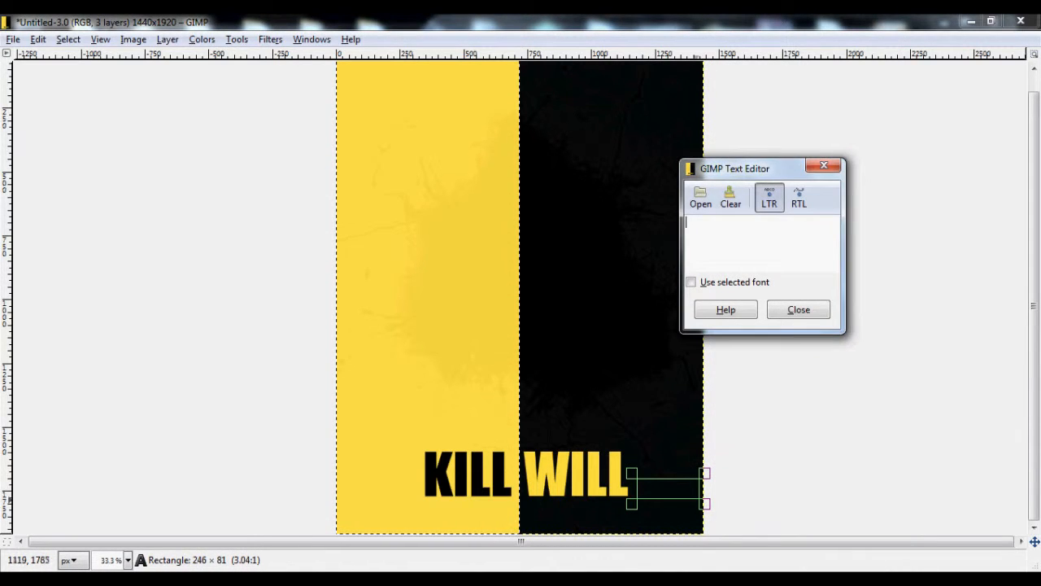
{"action": "left_click", "coordinate": [288, 572]}
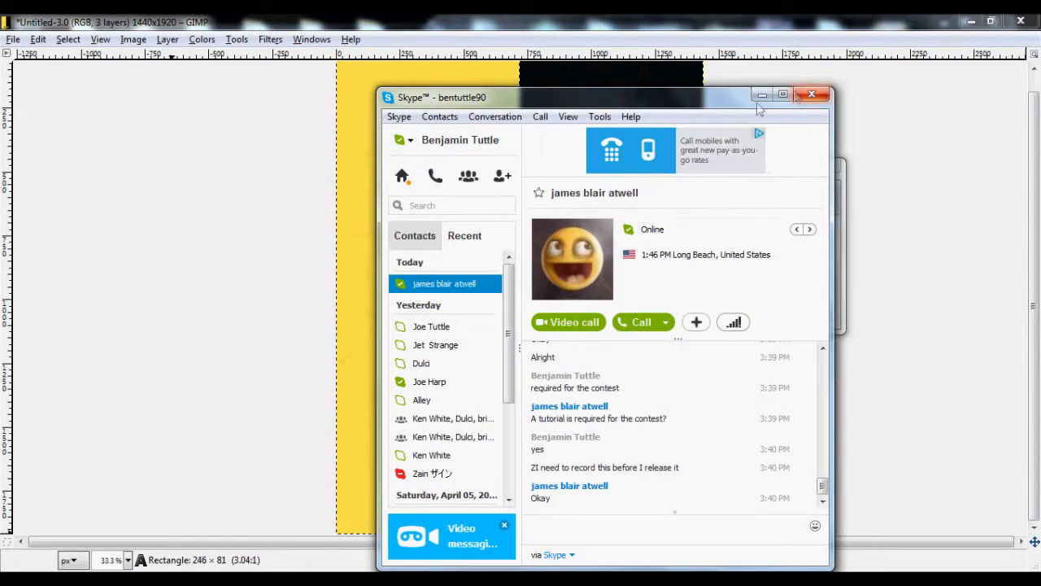
{"action": "left_click", "coordinate": [762, 96]}
{"action": "left_click", "coordinate": [695, 223]}
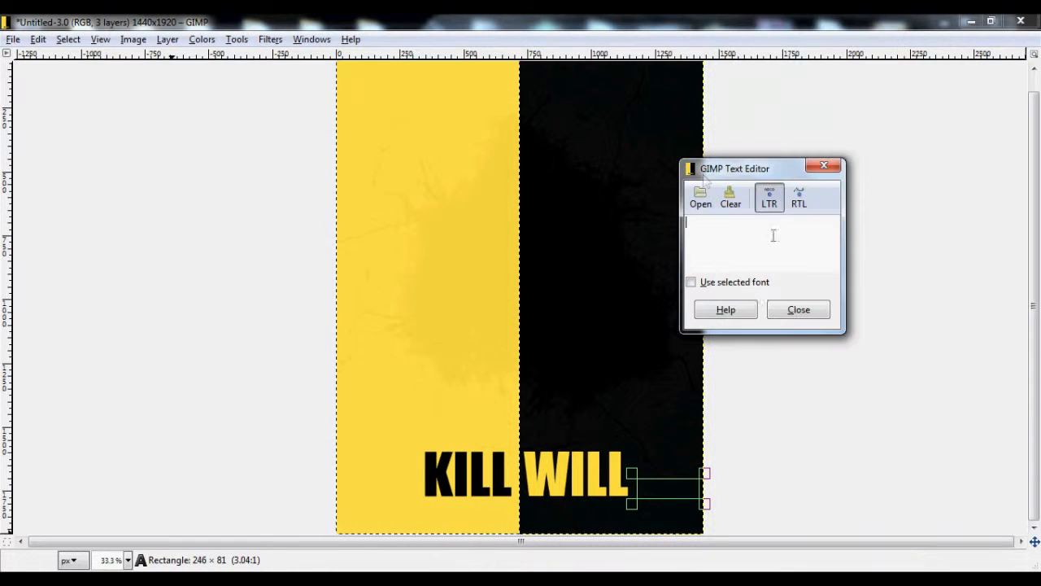
{"action": "left_click", "coordinate": [797, 309]}
Step: Add a transparent 1440 × 1920 px layer and enter VOL. 1 as text just beyond the lower end of WILL
{"action": "left_click", "coordinate": [167, 39]}
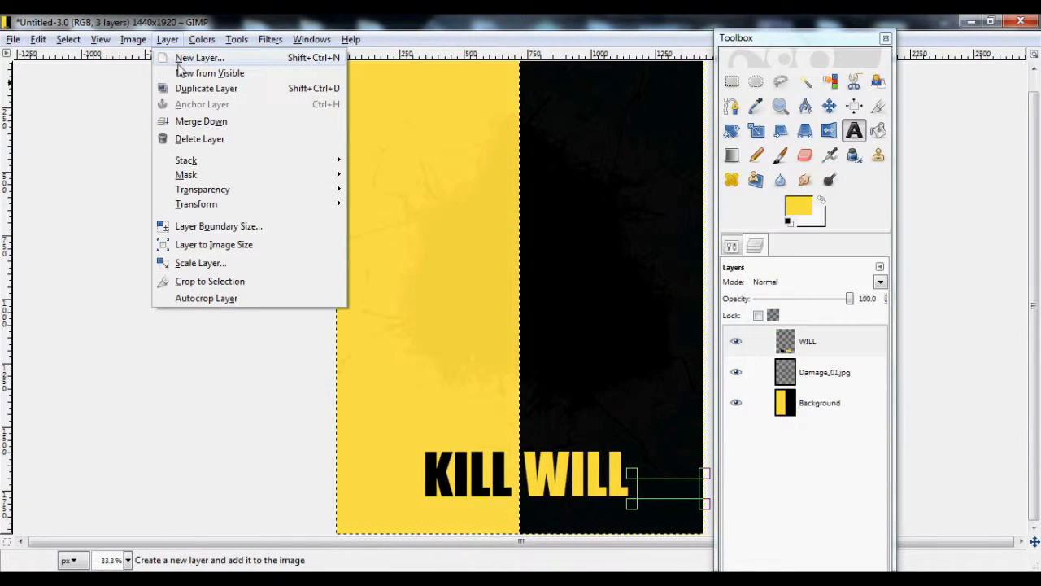
{"action": "left_click", "coordinate": [195, 58]}
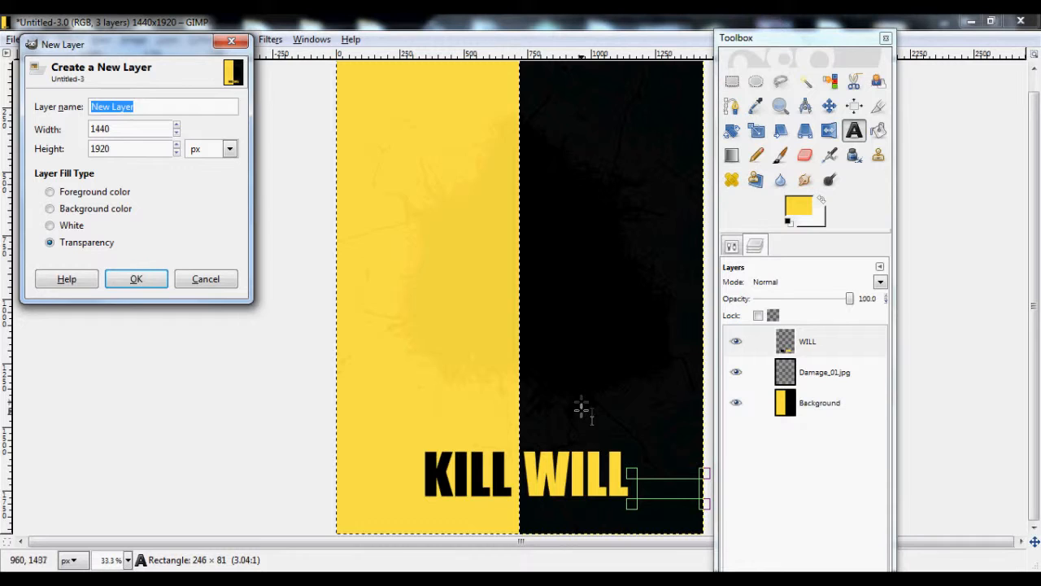
{"action": "left_click", "coordinate": [137, 279]}
{"action": "left_click", "coordinate": [654, 491]}
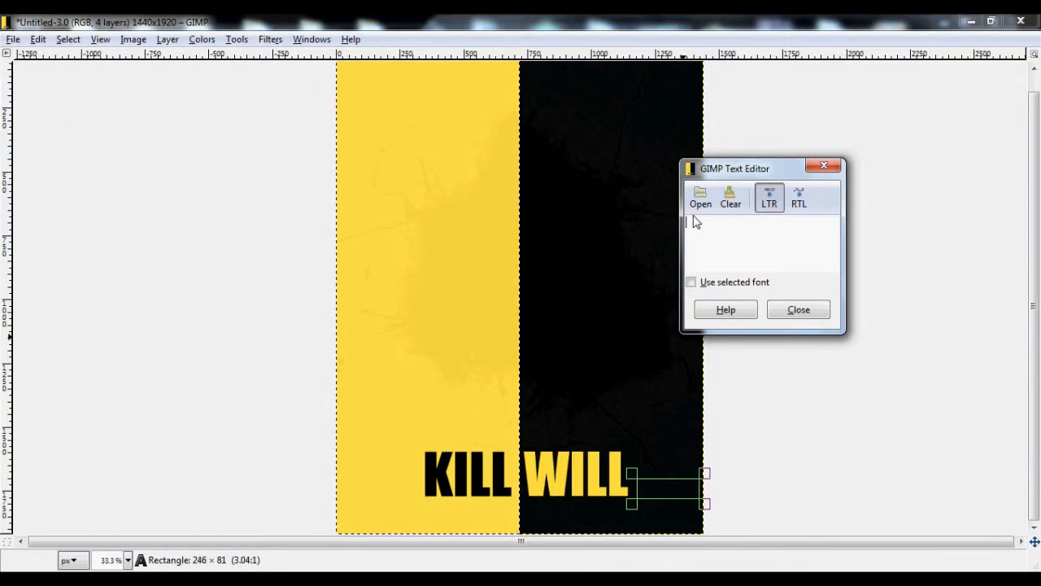
{"action": "type", "text": "VOL. 1"}
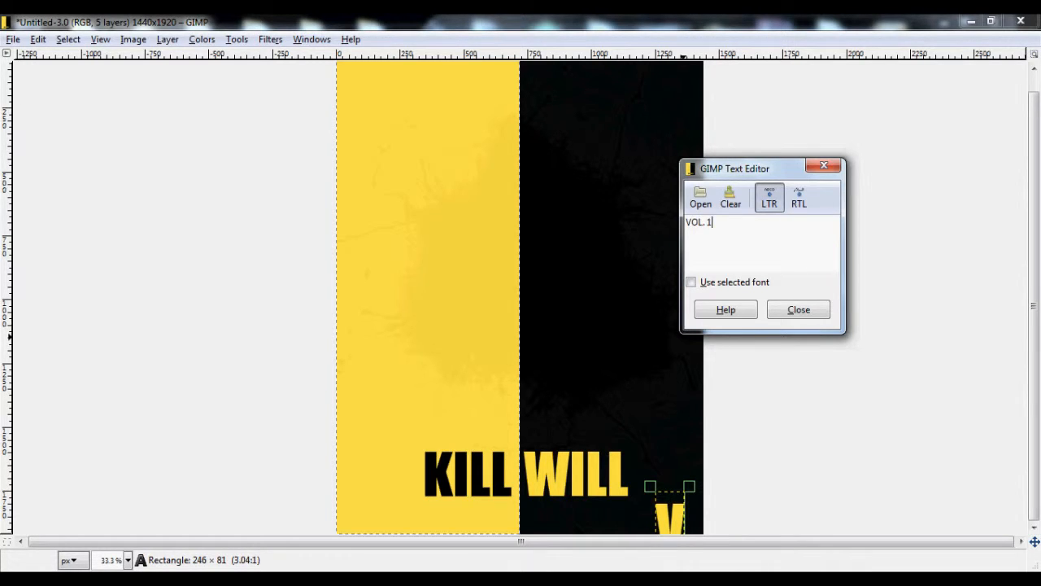
{"action": "left_click", "coordinate": [338, 579]}
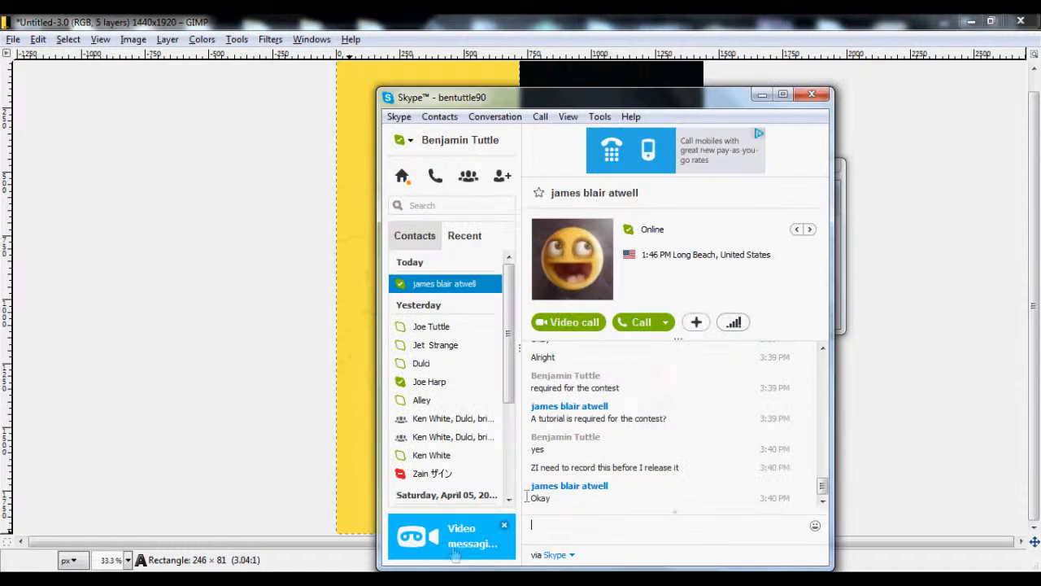
{"action": "left_click", "coordinate": [762, 95]}
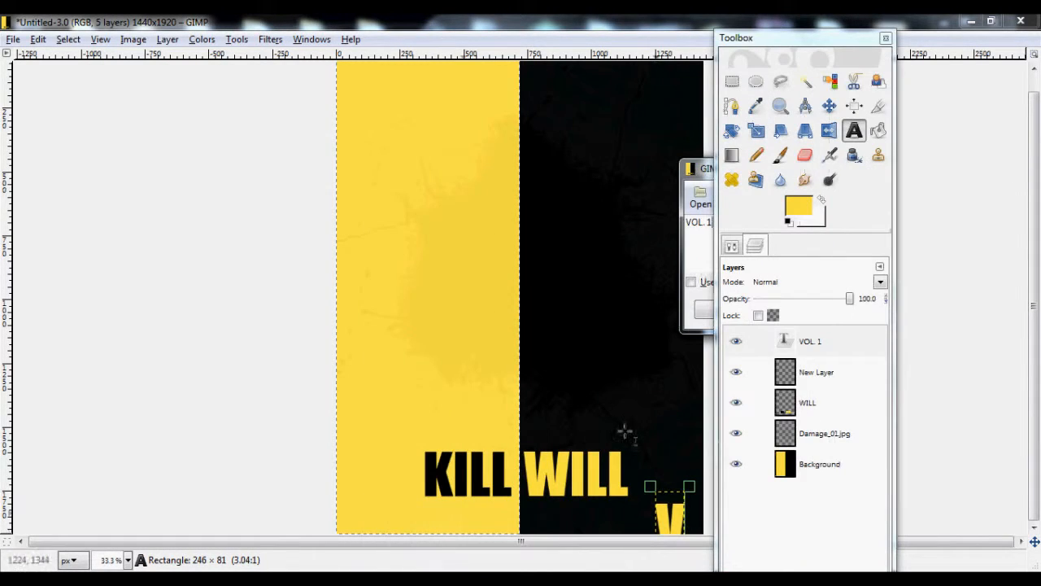
Step: Set the foreground color to the bright red saved among the recent colors
{"action": "left_click", "coordinate": [798, 210]}
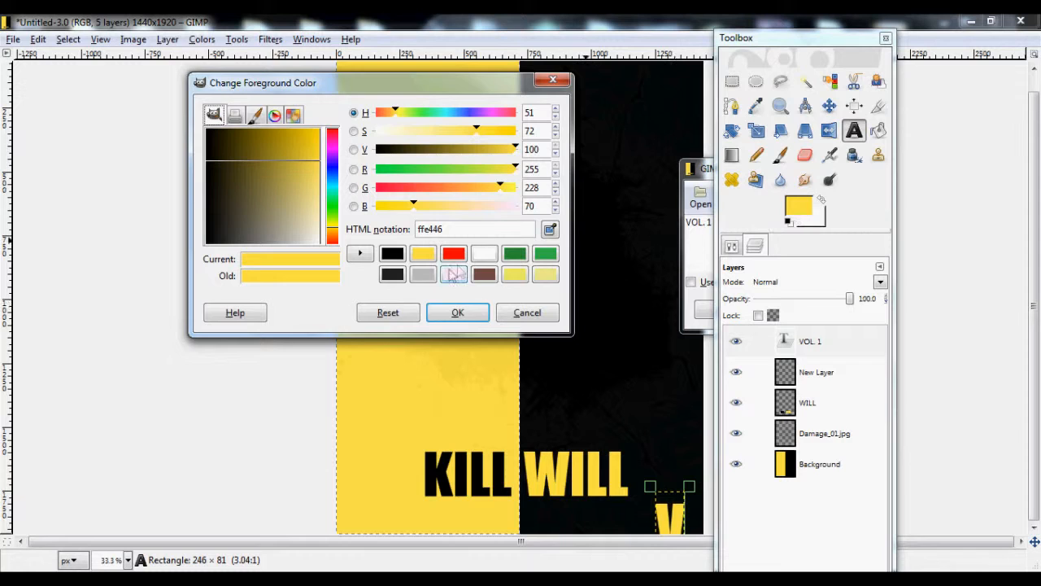
{"action": "left_click", "coordinate": [453, 253]}
{"action": "left_click", "coordinate": [458, 312]}
Step: Format the VOL. 1 text at 50 px in red, ff0000, and place it directly beside the base of WILL
{"action": "left_click", "coordinate": [732, 246]}
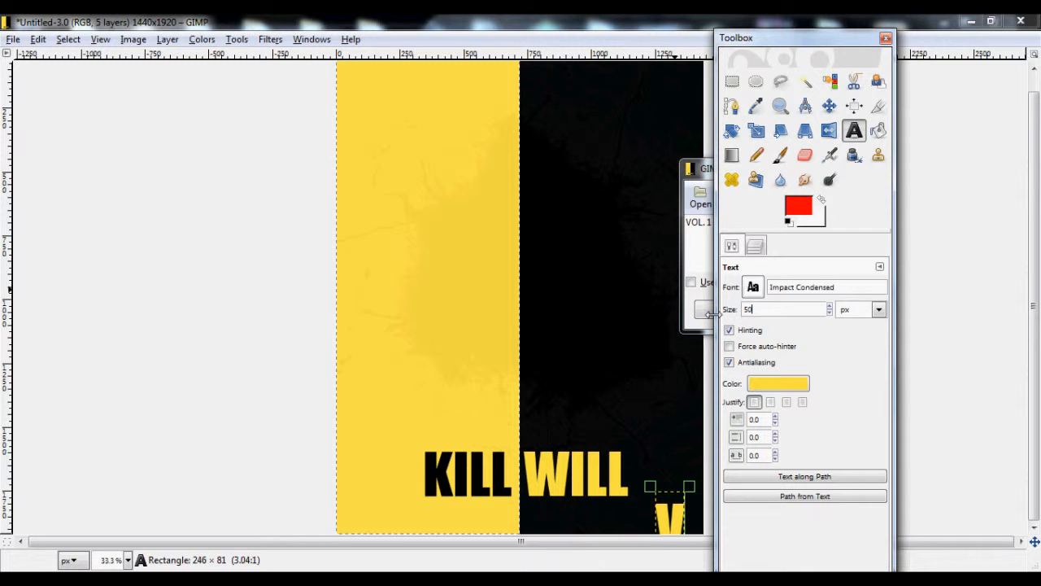
{"action": "left_click", "coordinate": [808, 376]}
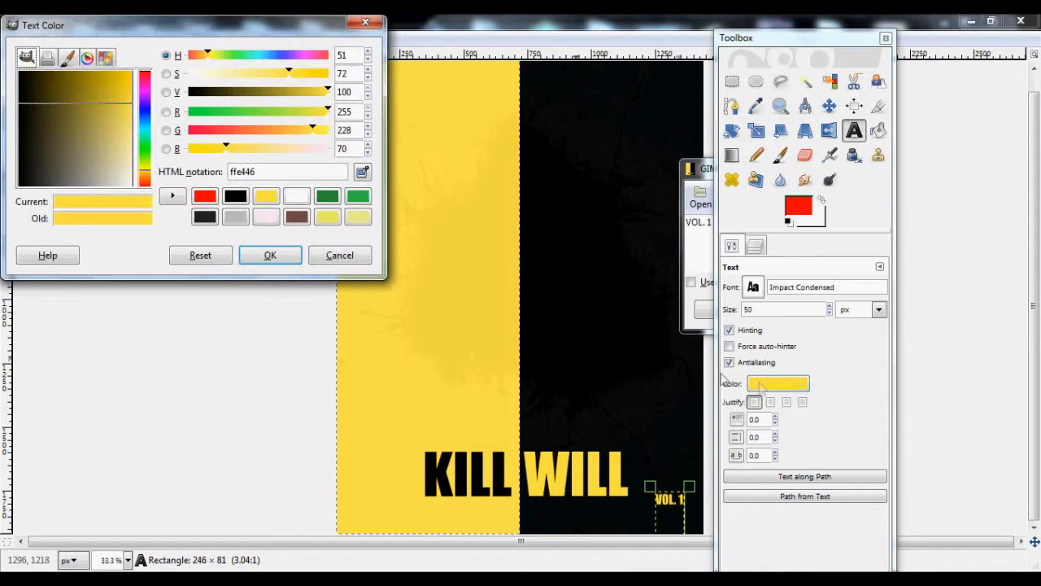
{"action": "left_click", "coordinate": [205, 199]}
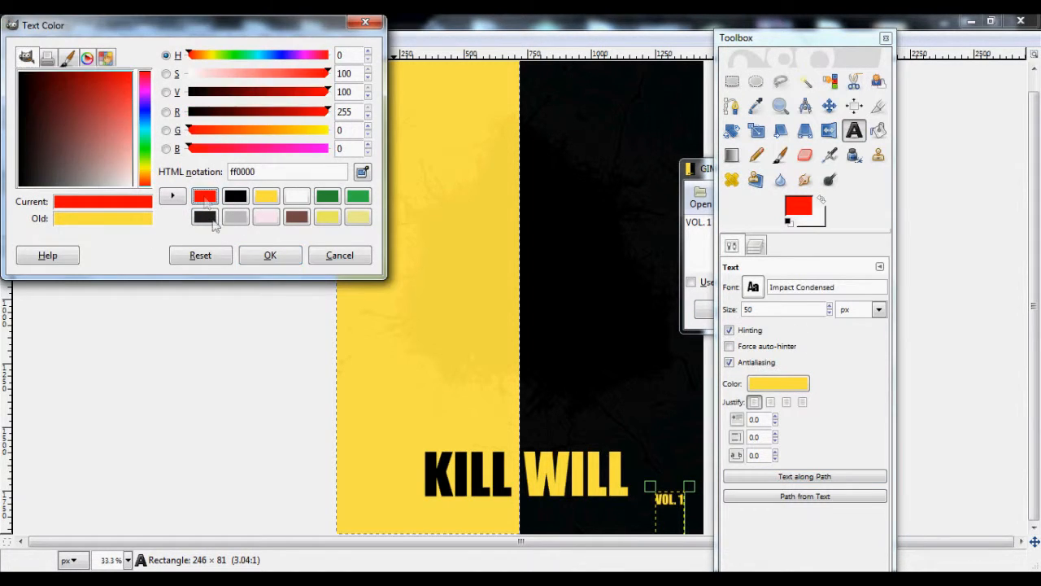
{"action": "left_click", "coordinate": [270, 255]}
{"action": "left_click_drag", "start_coordinate": [667, 506], "coordinate": [646, 501]}
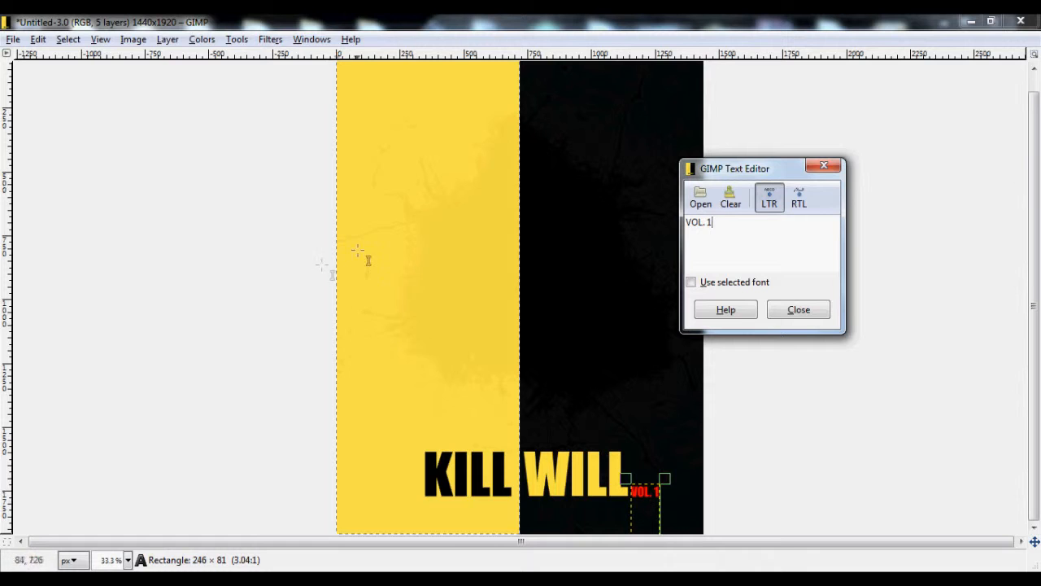
Step: Add a transparent 1440 × 1920 px layer above VOL. 1 and merge it, VOL. 1 and the empty layer down into WILL
{"action": "left_click", "coordinate": [166, 39]}
{"action": "left_click", "coordinate": [195, 56]}
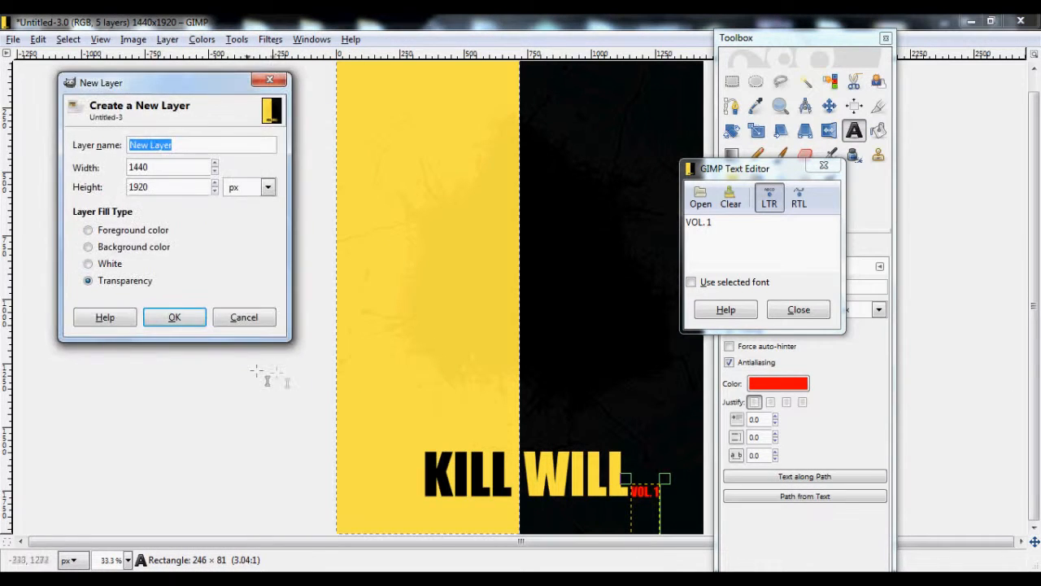
{"action": "left_click", "coordinate": [175, 317]}
{"action": "left_click", "coordinate": [756, 248]}
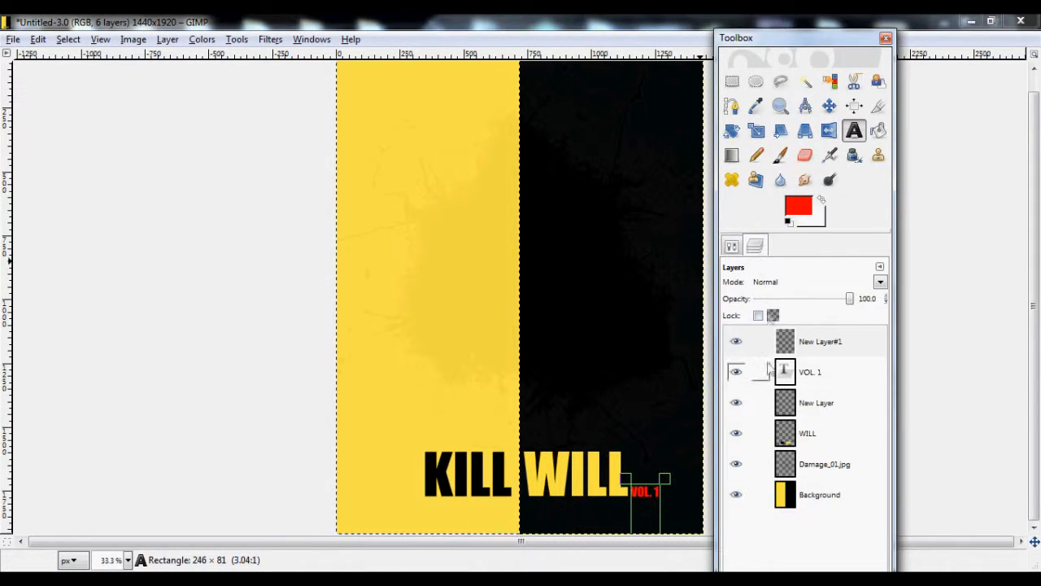
{"action": "right_click", "coordinate": [796, 348]}
{"action": "left_click", "coordinate": [844, 110]}
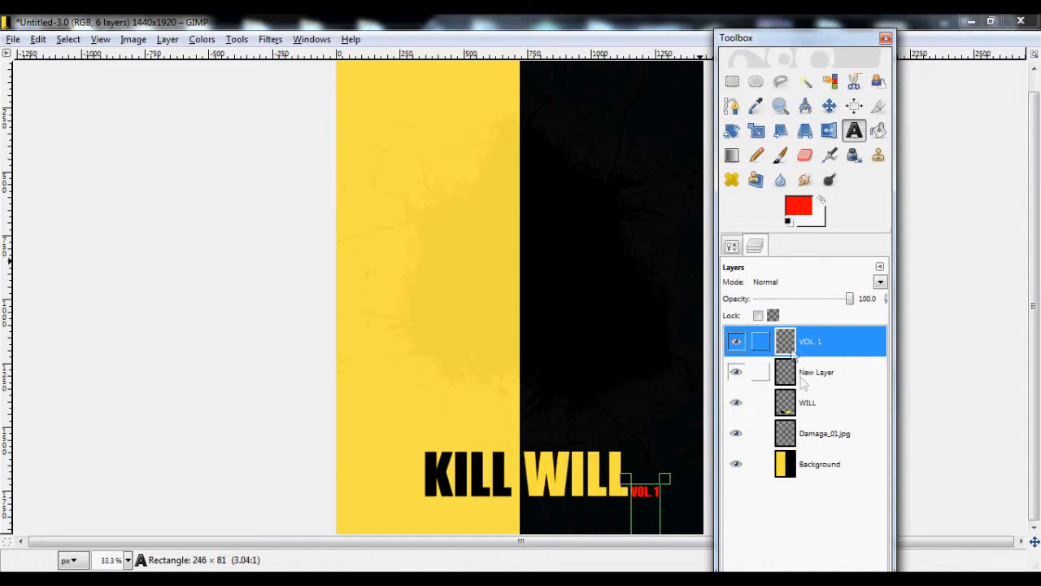
{"action": "right_click", "coordinate": [793, 341]}
{"action": "left_click", "coordinate": [822, 110]}
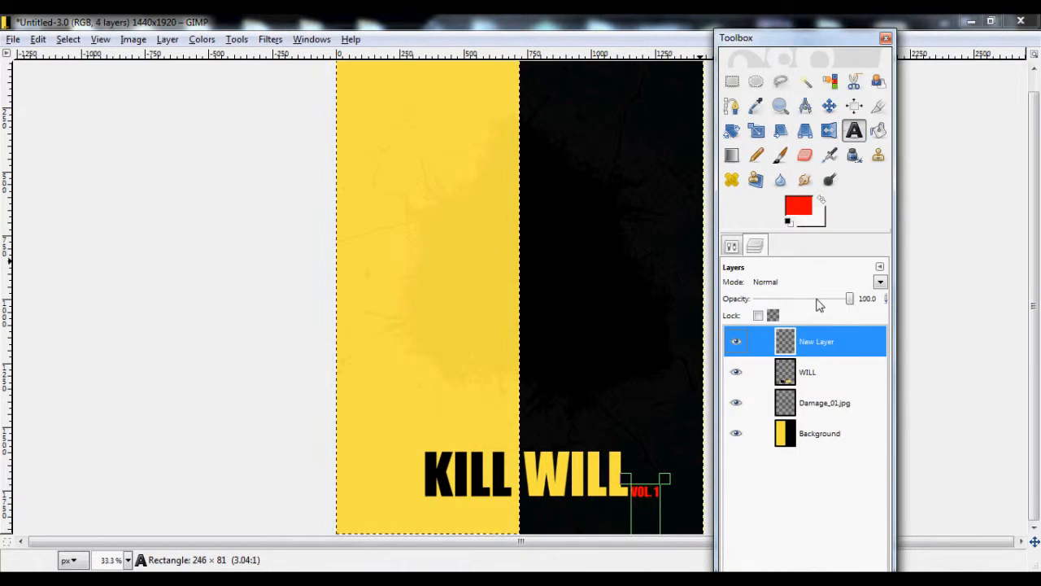
{"action": "right_click", "coordinate": [792, 337]}
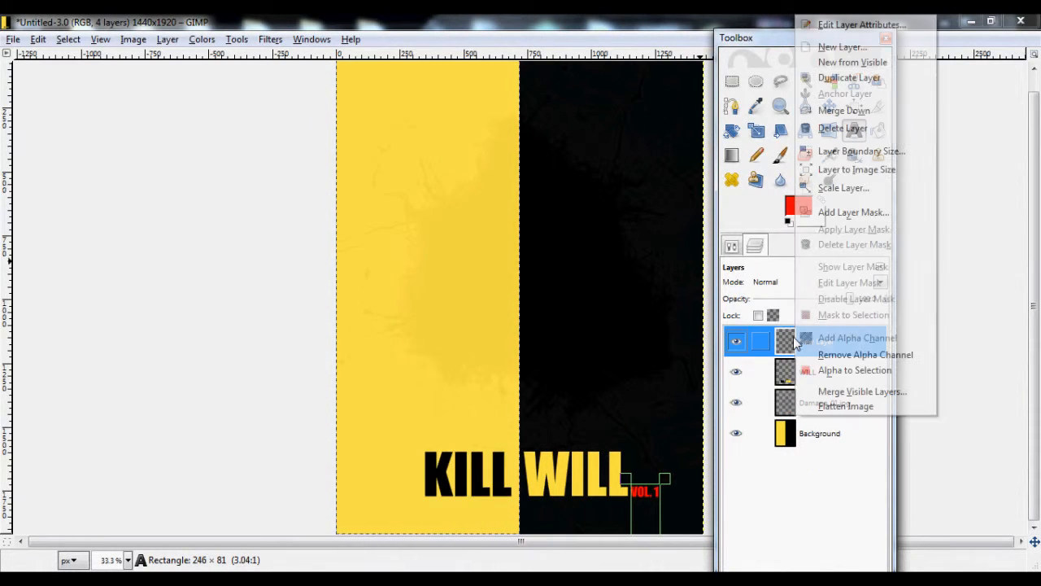
{"action": "left_click", "coordinate": [847, 112]}
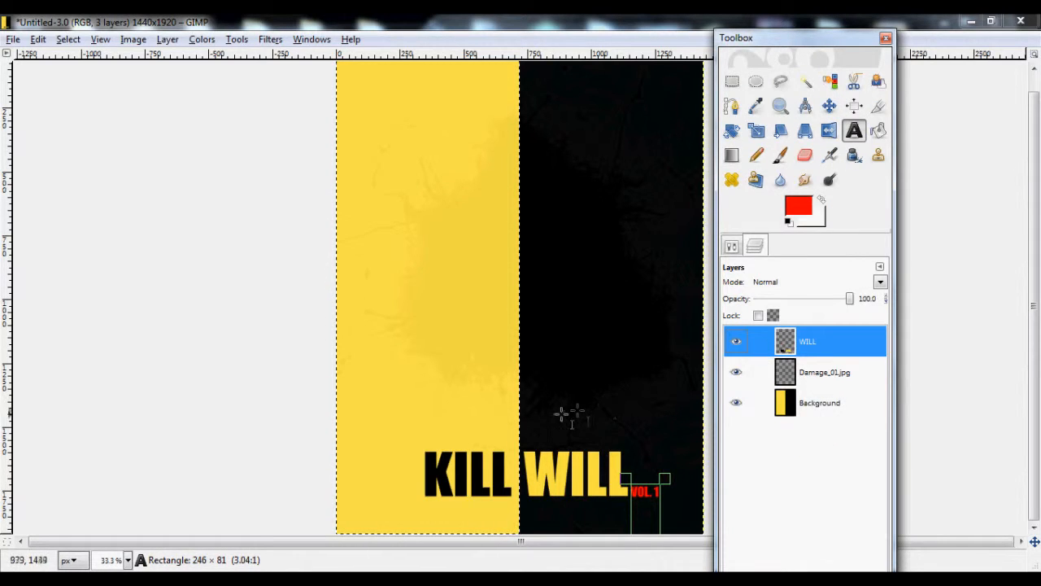
Step: Bring the Blood_000000 image from the Skyfall Poster folder into the poster as a new layer
{"action": "left_click", "coordinate": [252, 579]}
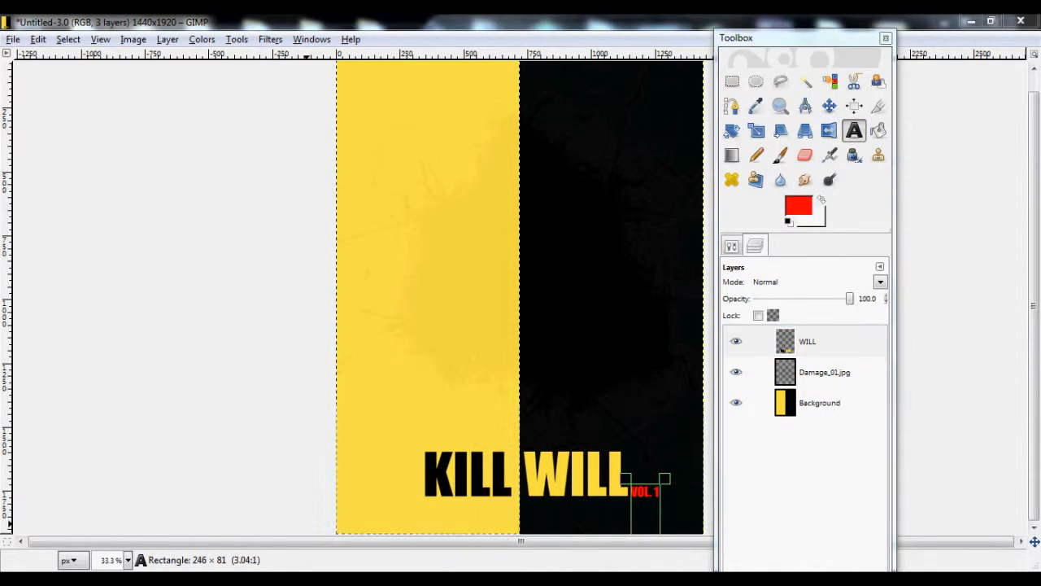
{"action": "mouse_move", "coordinate": [313, 580]}
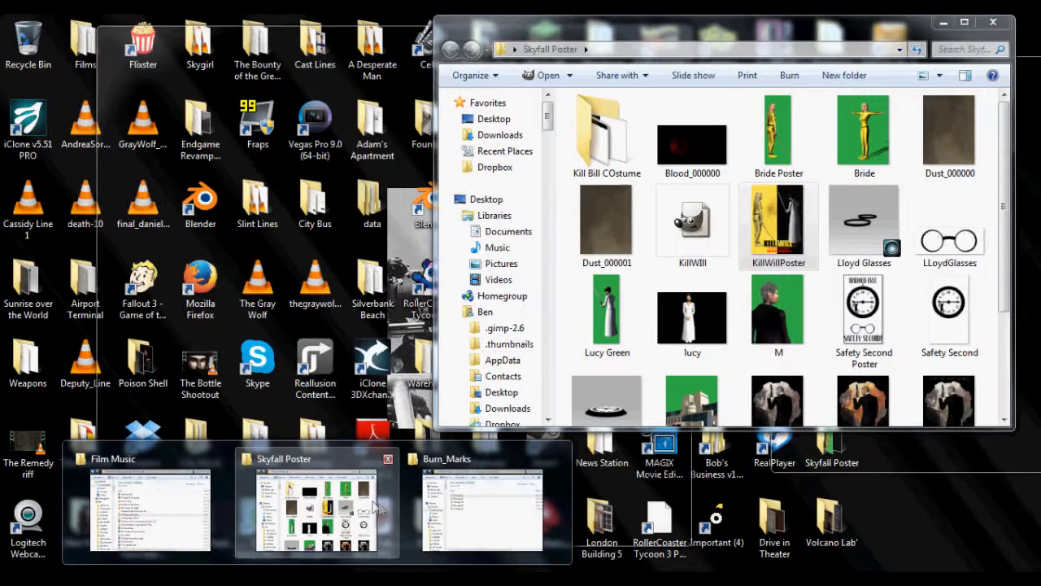
{"action": "left_click", "coordinate": [313, 500]}
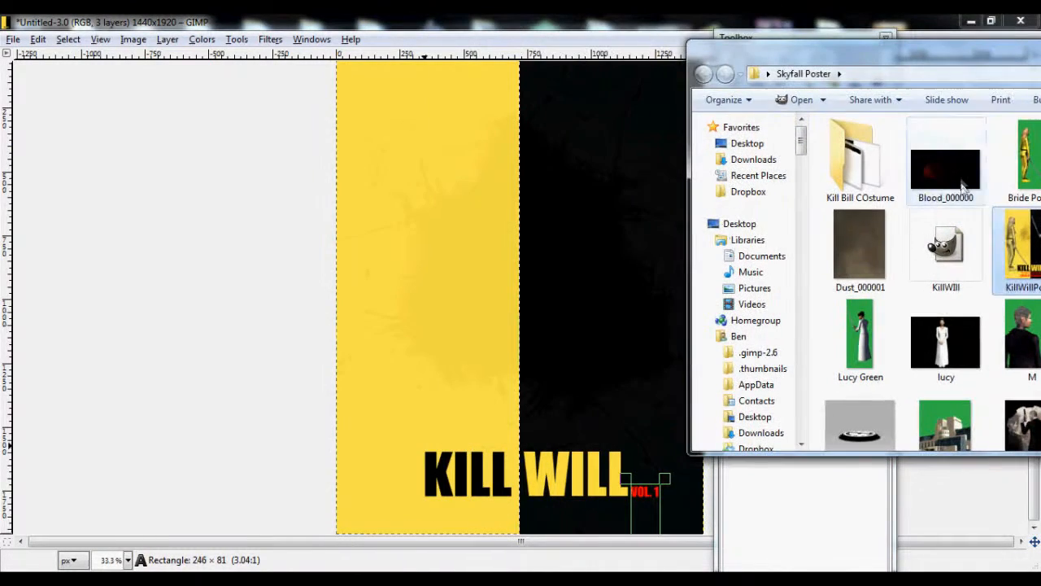
{"action": "left_click_drag", "start_coordinate": [945, 171], "coordinate": [525, 309]}
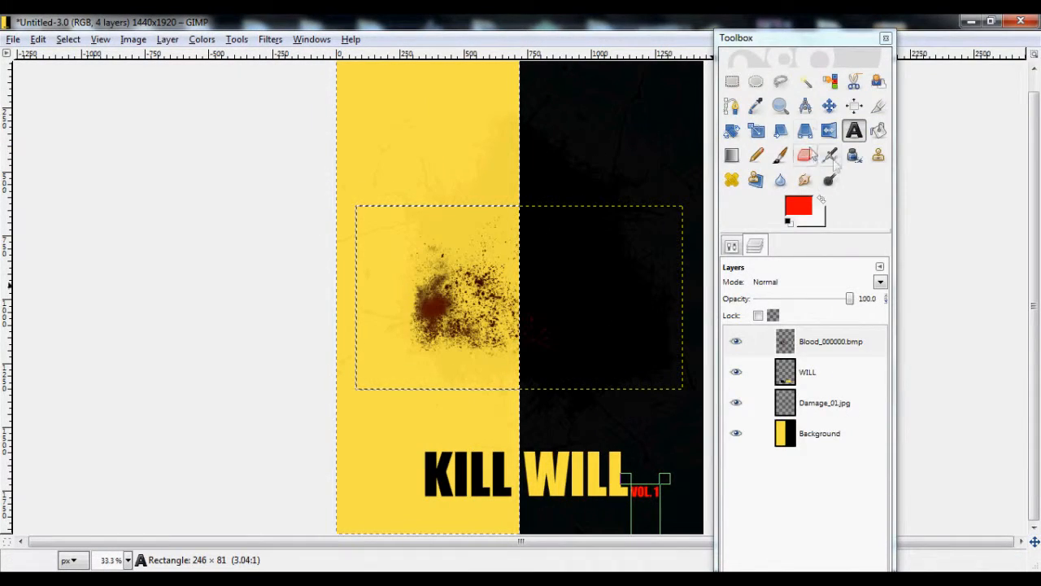
Step: Scale the selected part of the blood splatter layer to a height of 1920 pixels
{"action": "left_click", "coordinate": [755, 130]}
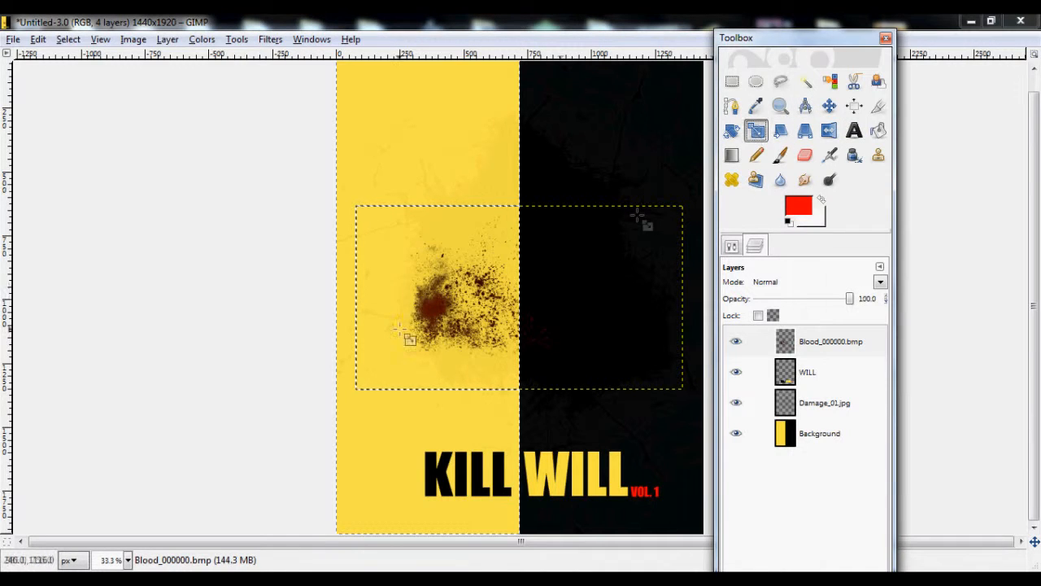
{"action": "left_click", "coordinate": [398, 328]}
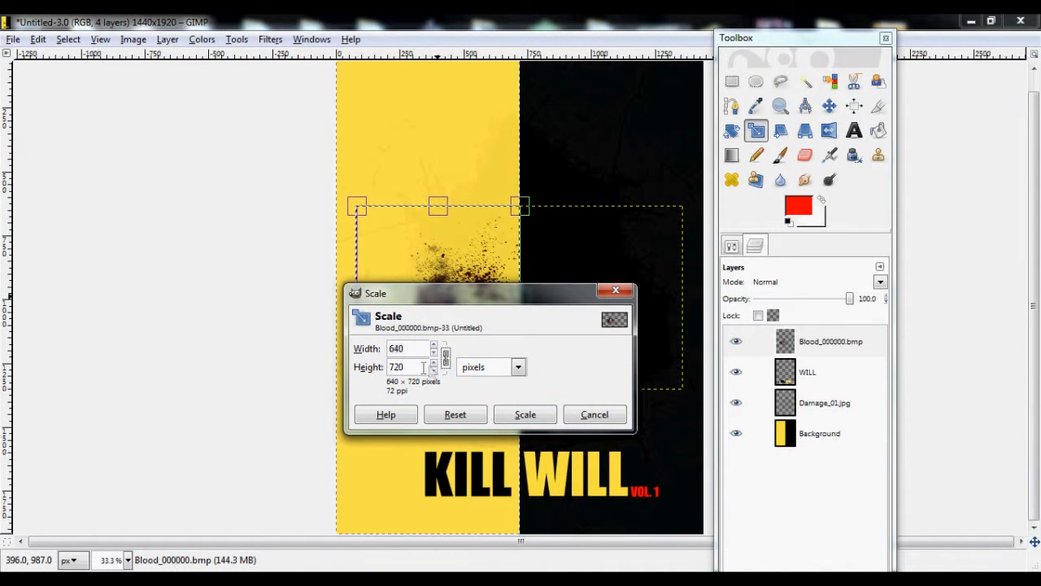
{"action": "double_click", "coordinate": [423, 367]}
{"action": "type", "text": "19"}
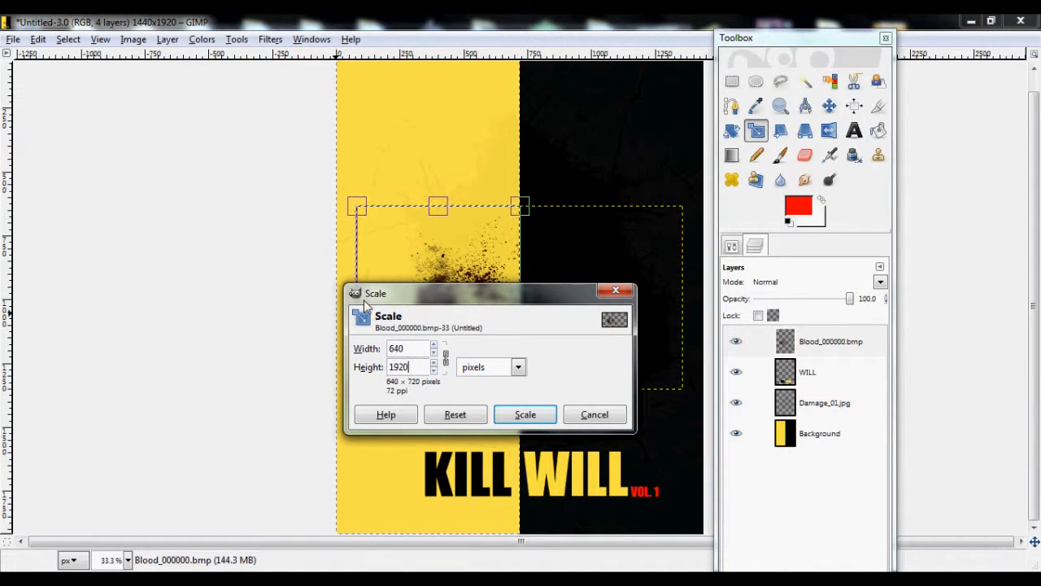
{"action": "key", "text": "Tab"}
{"action": "left_click", "coordinate": [526, 414]}
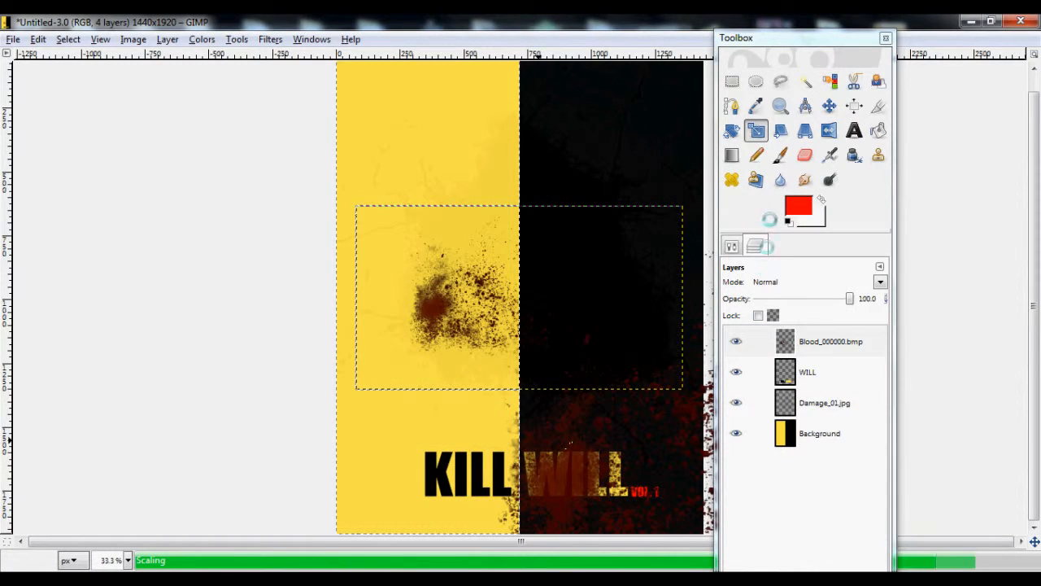
{"action": "left_click", "coordinate": [830, 105]}
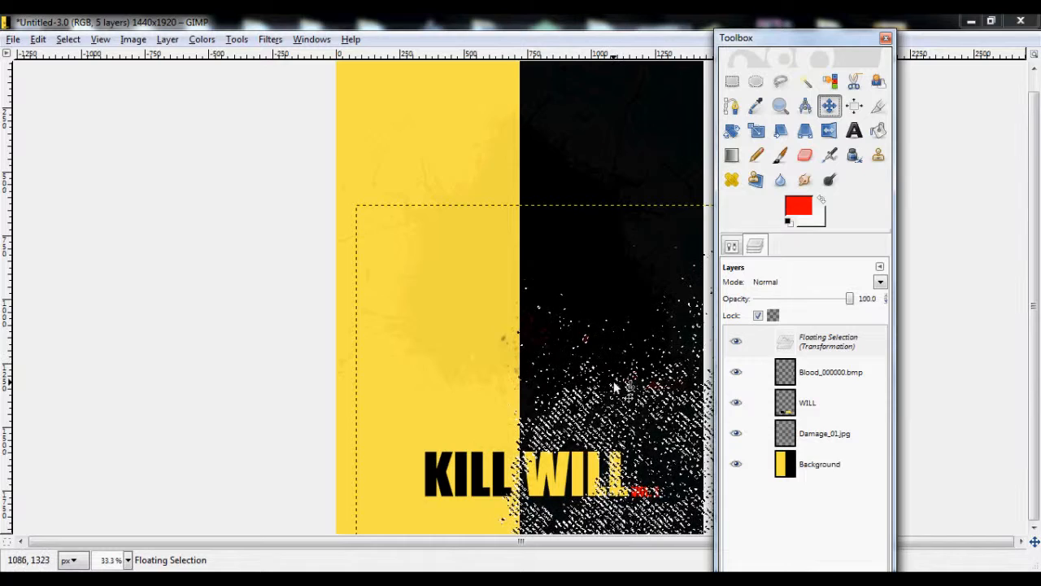
{"action": "left_click", "coordinate": [450, 201]}
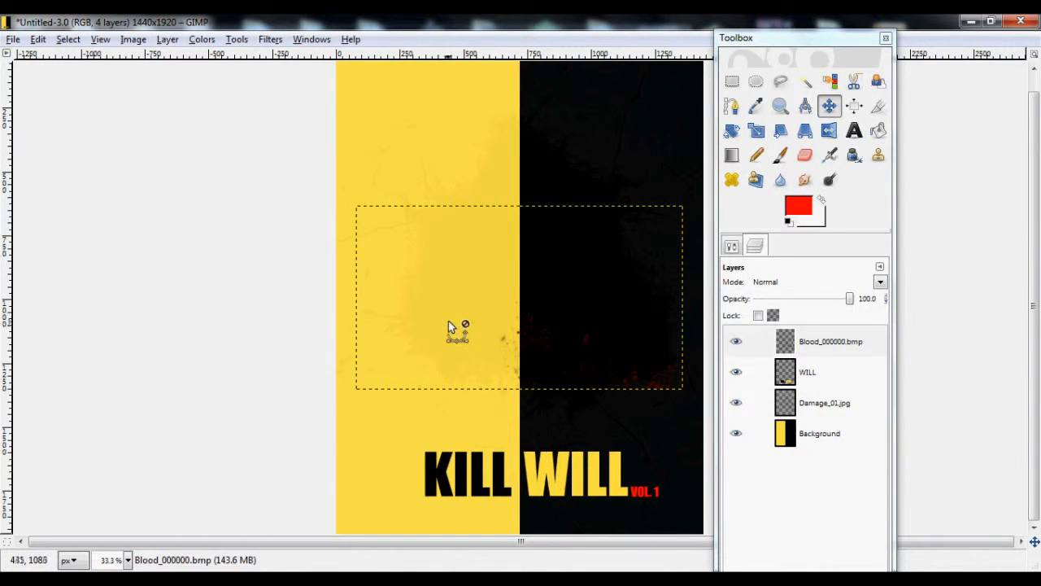
{"action": "key", "text": "ctrl+z"}
{"action": "key", "text": "ctrl+z"}
Step: Convert the floating scaled blood splatter into its own layer and move it to the poster's upper area, across the yellow and black halves
{"action": "left_click", "coordinate": [167, 39]}
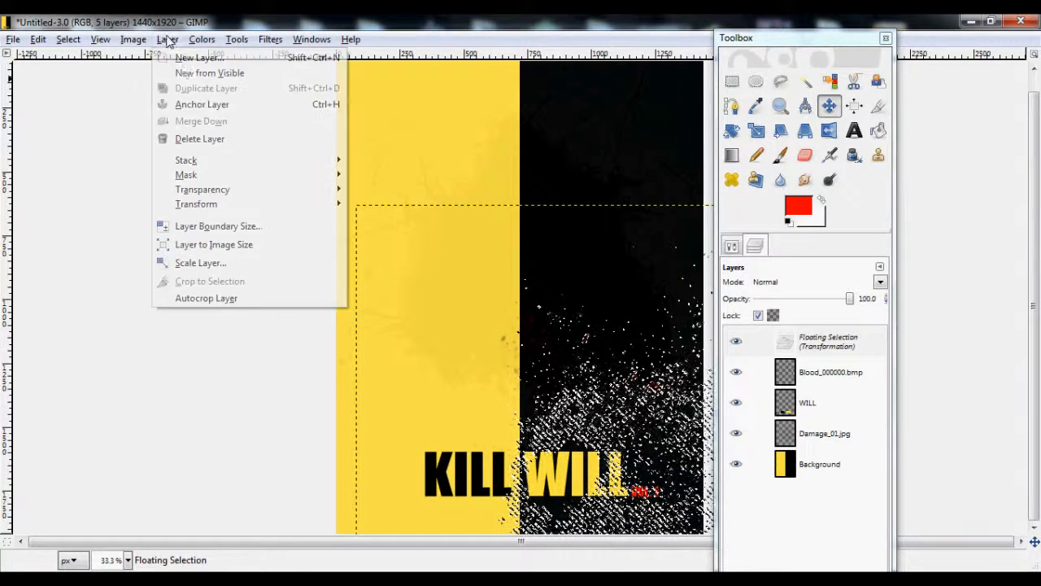
{"action": "left_click", "coordinate": [199, 58]}
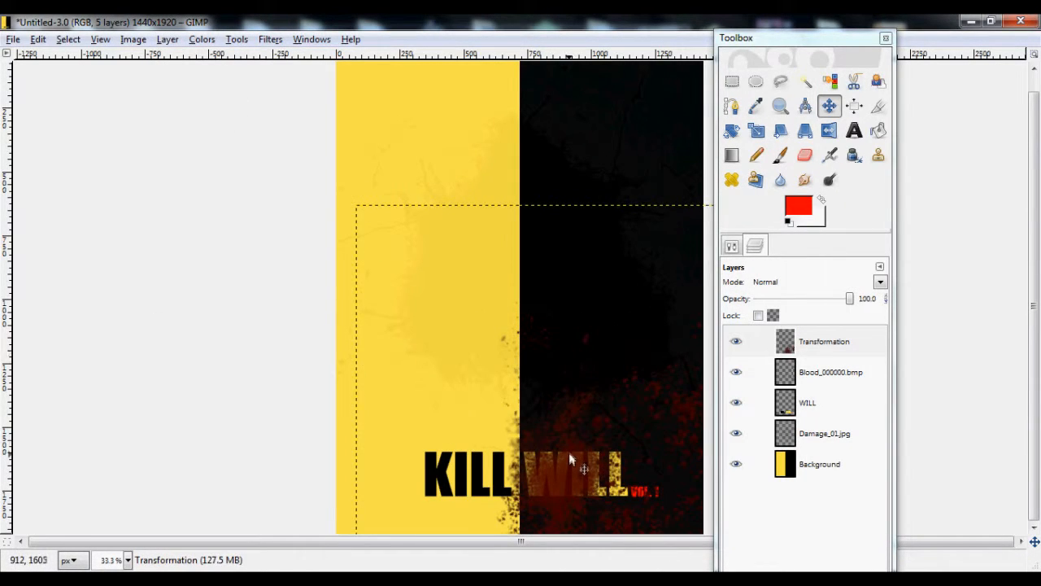
{"action": "left_click_drag", "start_coordinate": [570, 458], "coordinate": [478, 192]}
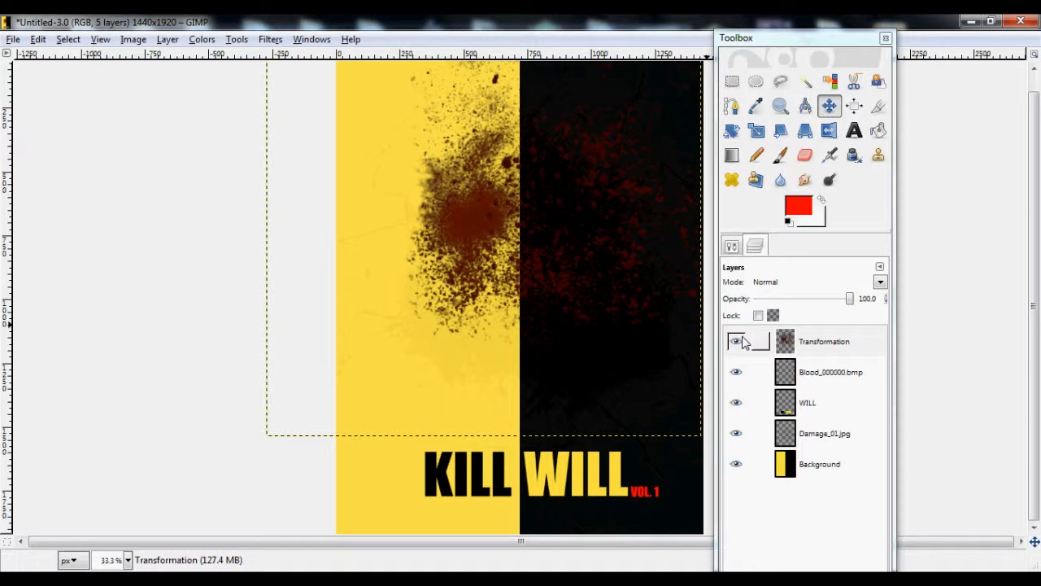
Step: Reduce the opacity of the Transformation blood splatter layer to 80.2
{"action": "mouse_move", "coordinate": [785, 403]}
{"action": "left_mouse_down"}
{"action": "mouse_move", "coordinate": [801, 425]}
{"action": "mouse_move", "coordinate": [803, 456]}
{"action": "mouse_move", "coordinate": [806, 396]}
{"action": "mouse_move", "coordinate": [784, 409]}
{"action": "left_mouse_up"}
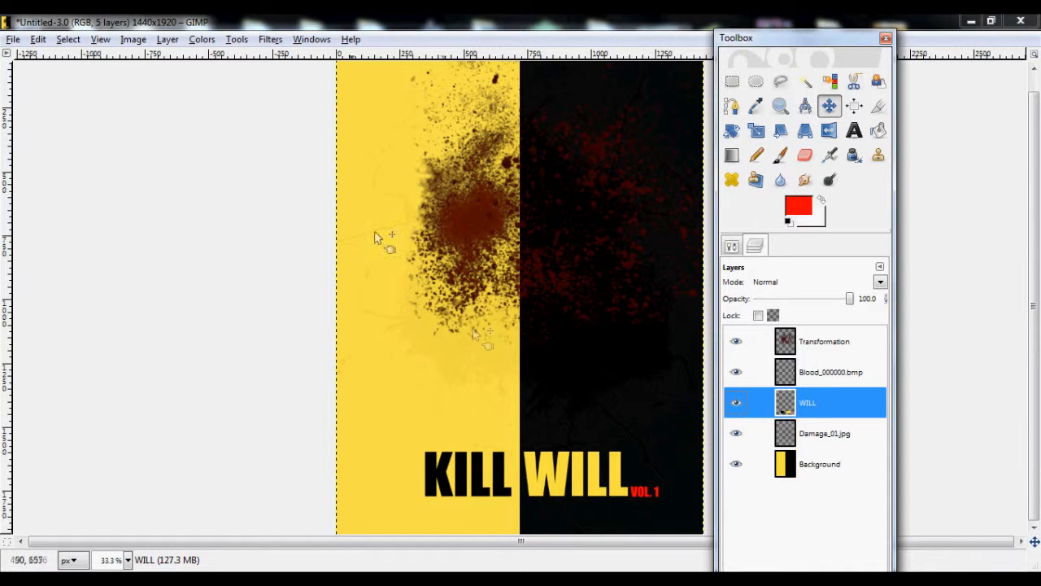
{"action": "right_click", "coordinate": [279, 153]}
{"action": "mouse_move", "coordinate": [313, 213]}
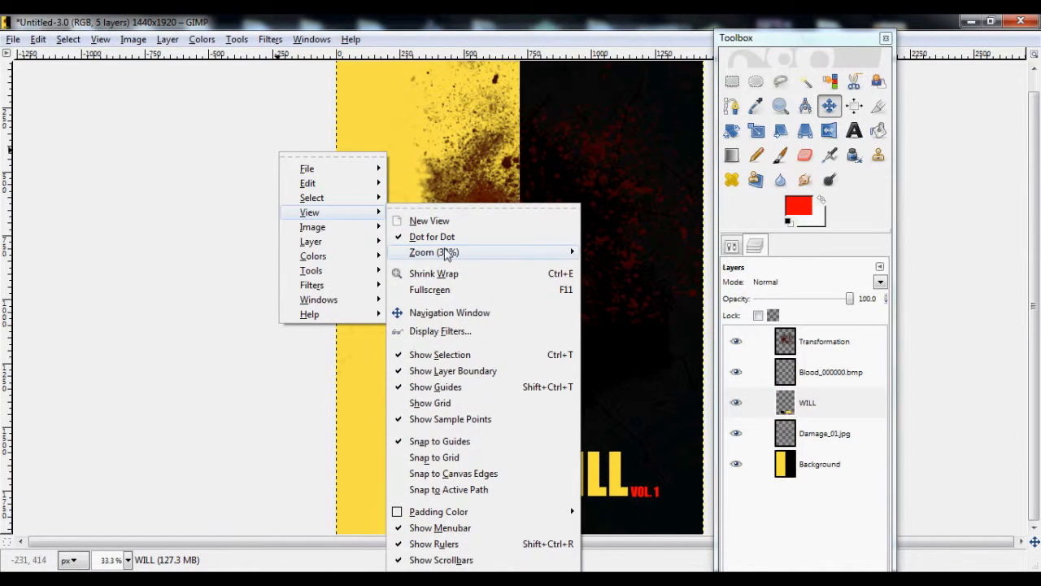
{"action": "mouse_move", "coordinate": [455, 252]}
{"action": "left_click", "coordinate": [624, 442]}
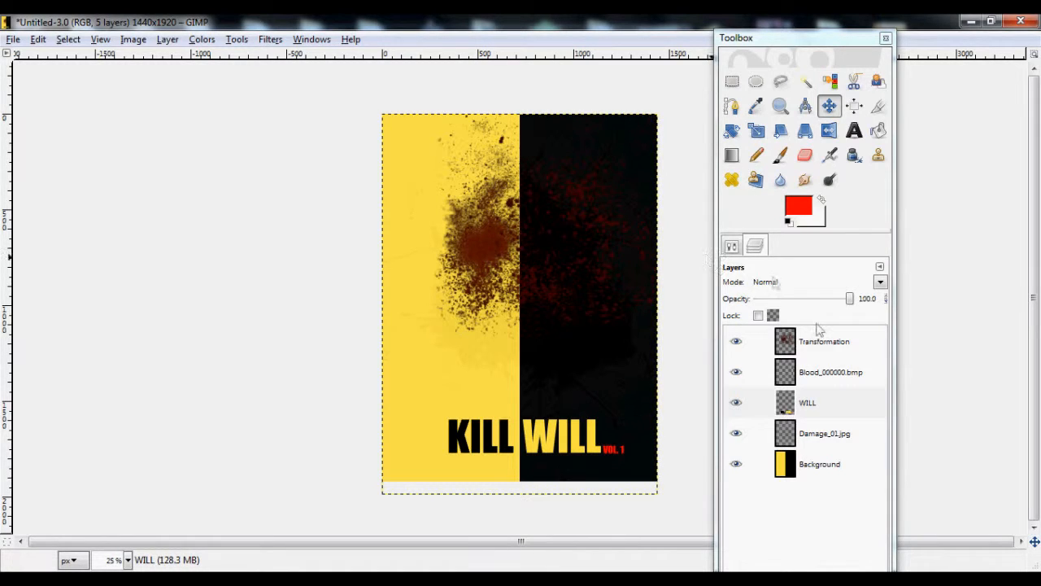
{"action": "left_click", "coordinate": [803, 346]}
{"action": "left_click_drag", "start_coordinate": [853, 301], "coordinate": [838, 301]}
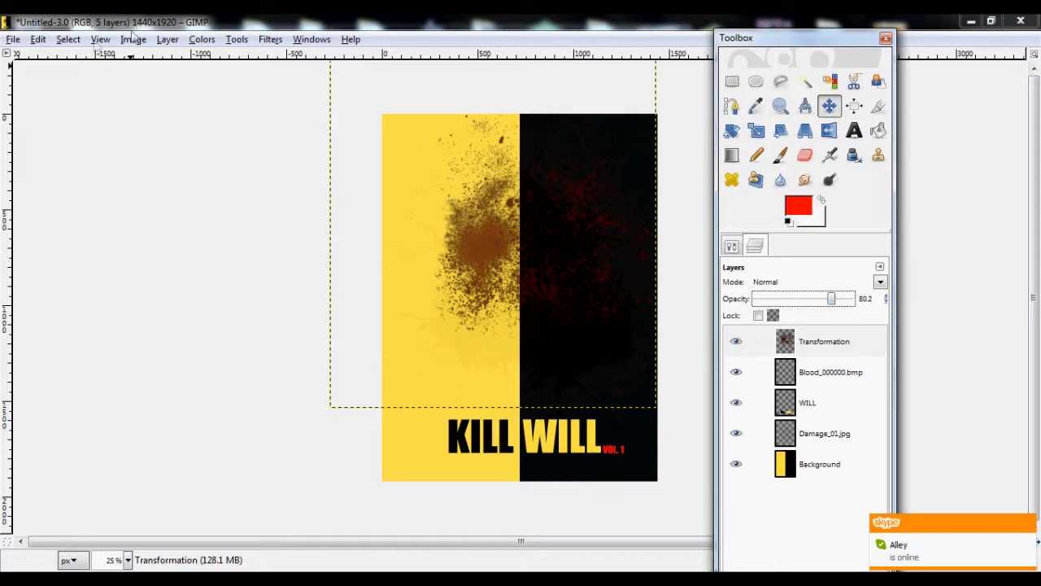
{"action": "left_click", "coordinate": [196, 275]}
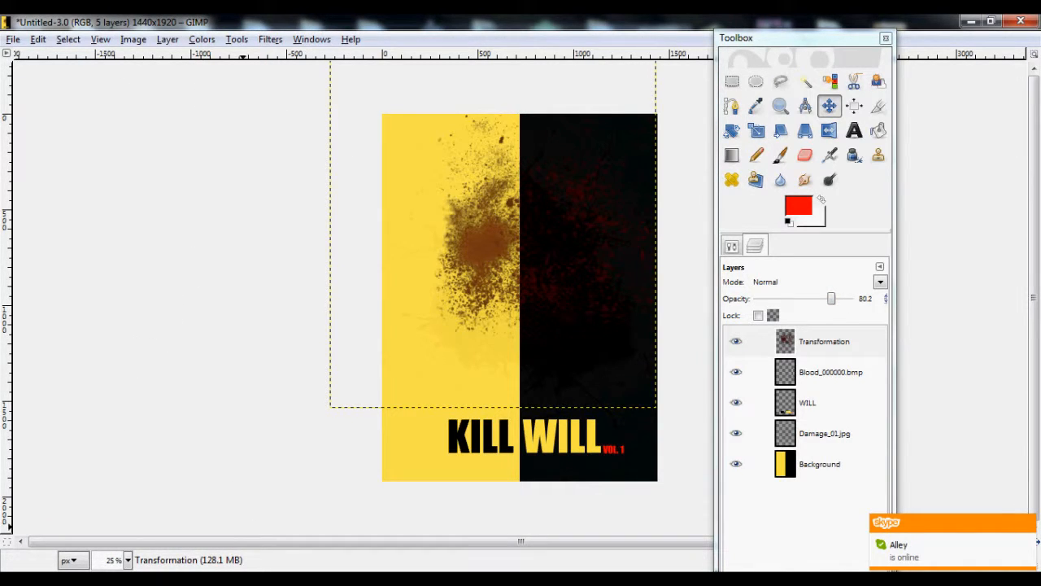
Step: Switch to the iClone project with the yellow-suited character and open the 2D background settings
{"action": "mouse_move", "coordinate": [270, 579]}
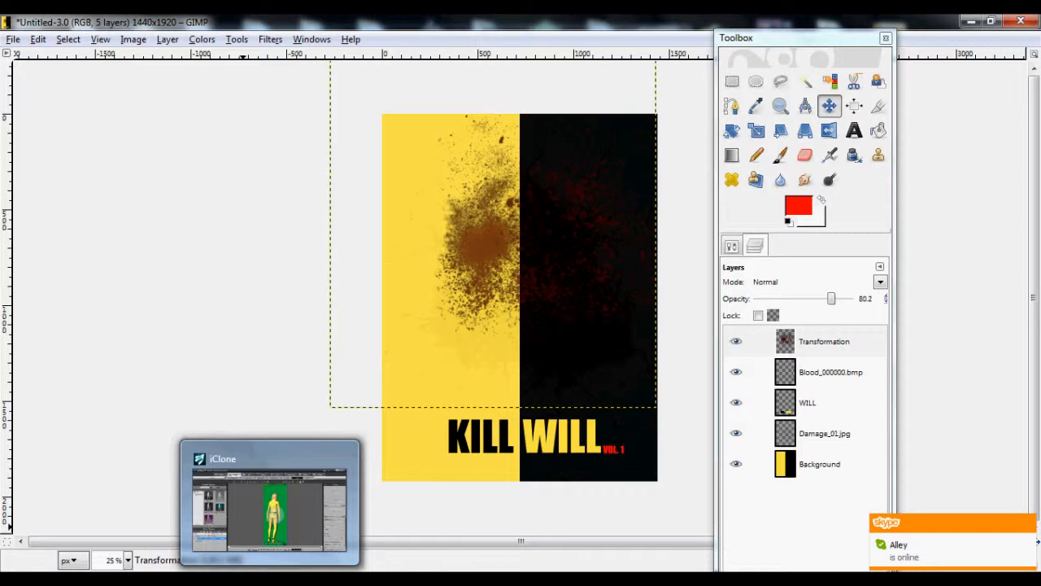
{"action": "left_click", "coordinate": [285, 492]}
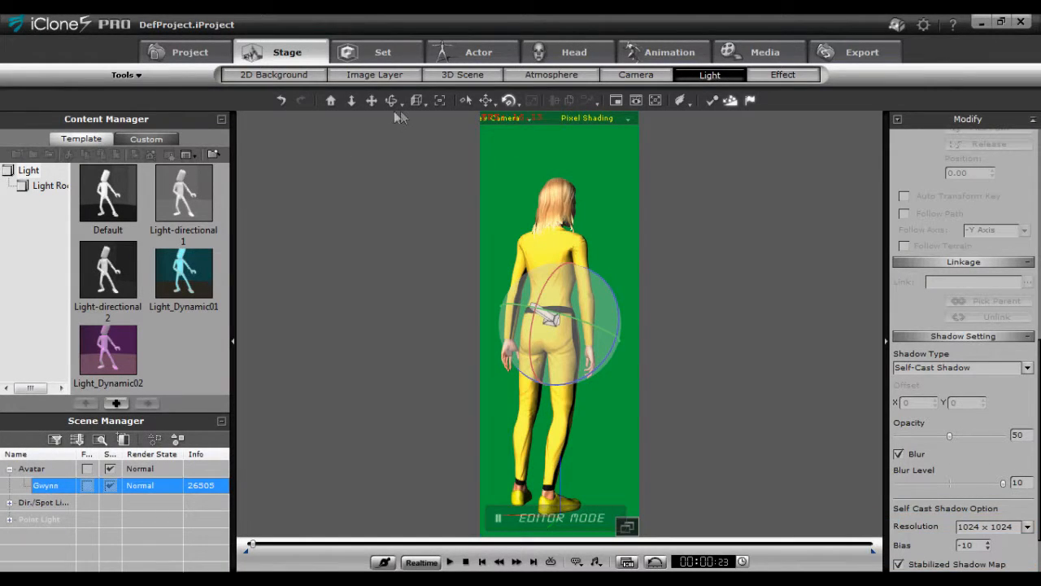
{"action": "left_click", "coordinate": [374, 97]}
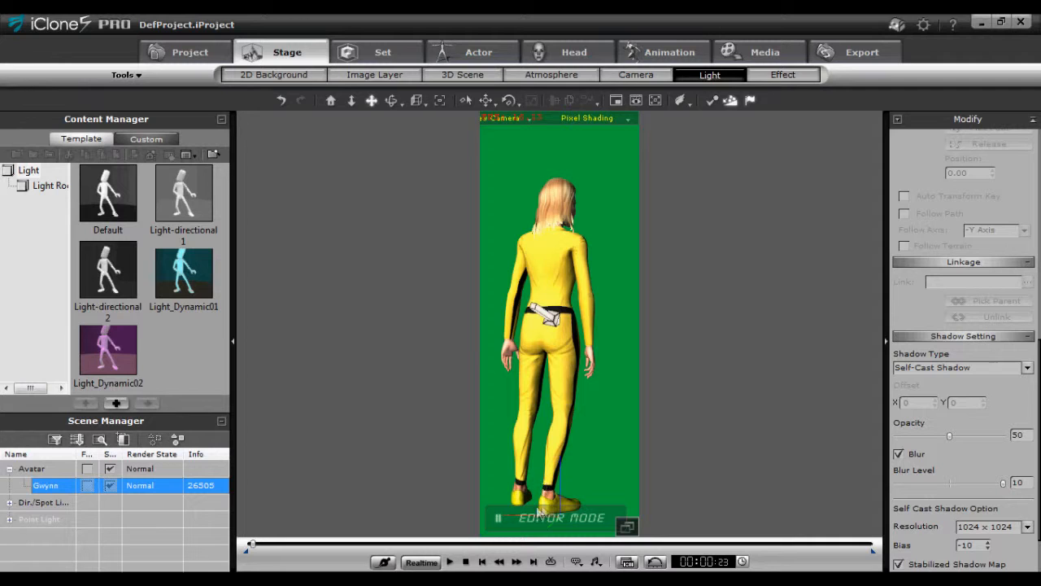
{"action": "left_click", "coordinate": [274, 74]}
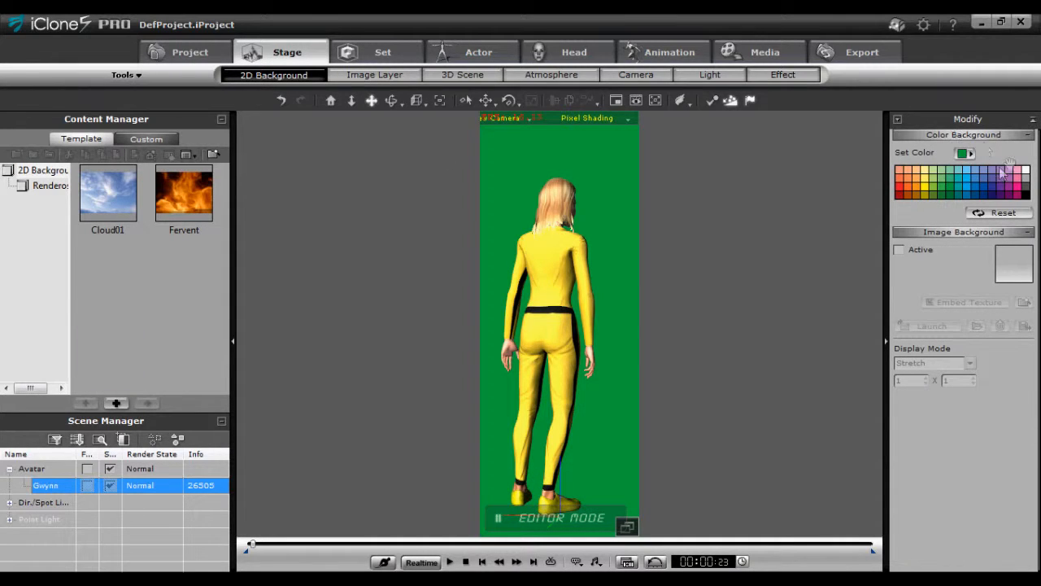
Step: Try several blue shades as the background colour behind the yellow-suited character
{"action": "left_click", "coordinate": [981, 191]}
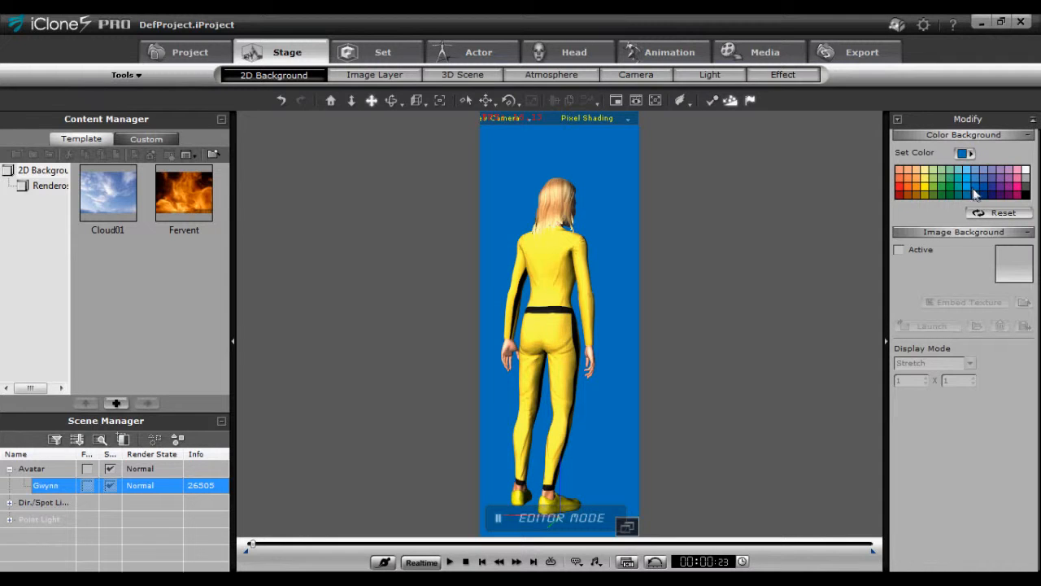
{"action": "left_click", "coordinate": [984, 192]}
{"action": "left_click", "coordinate": [974, 191]}
{"action": "left_click", "coordinate": [965, 192]}
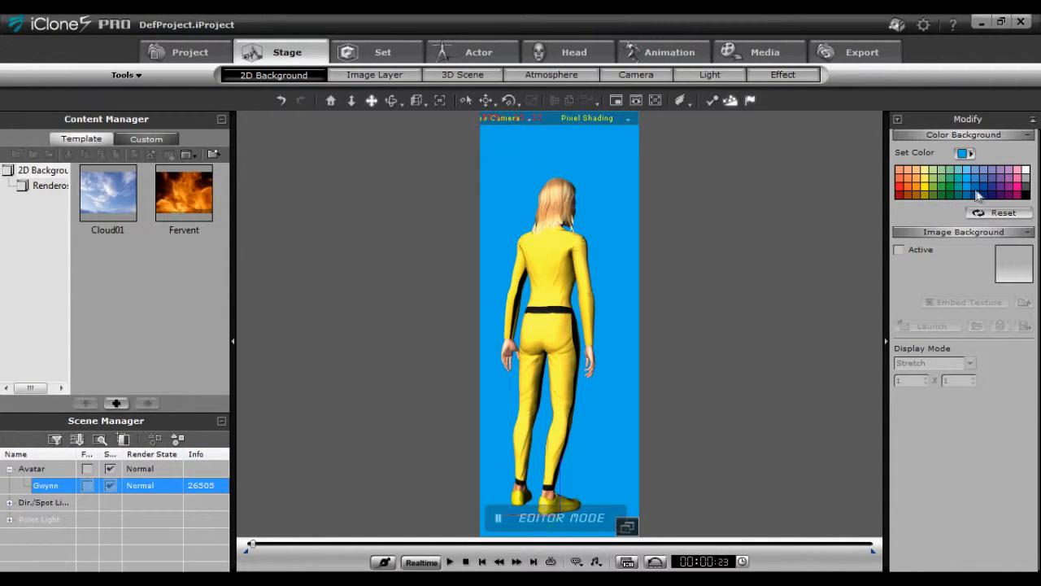
{"action": "left_click", "coordinate": [978, 191]}
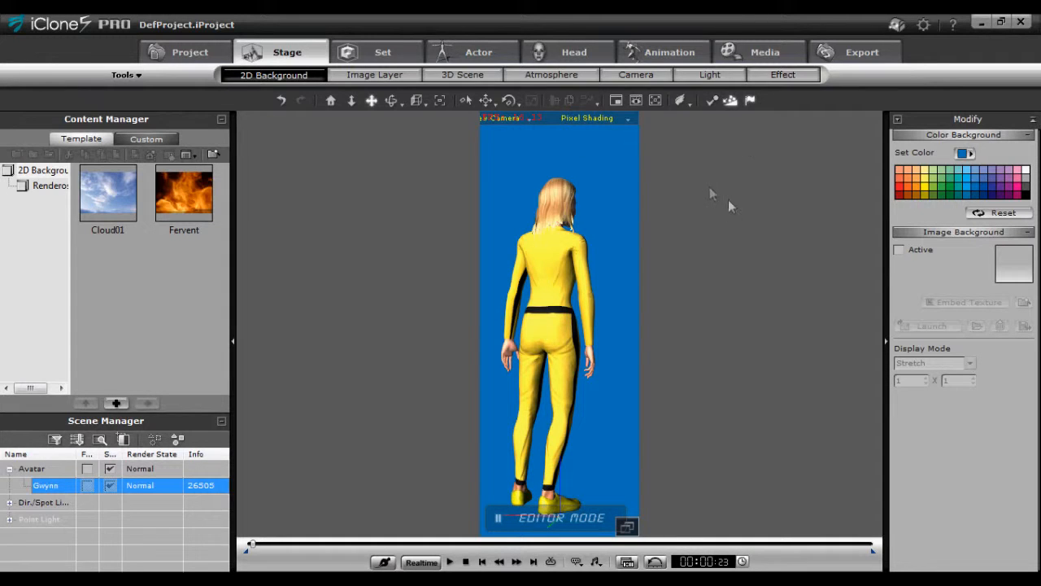
Step: Compare green shades for the character's background and set it to the darker green
{"action": "left_click", "coordinate": [945, 191]}
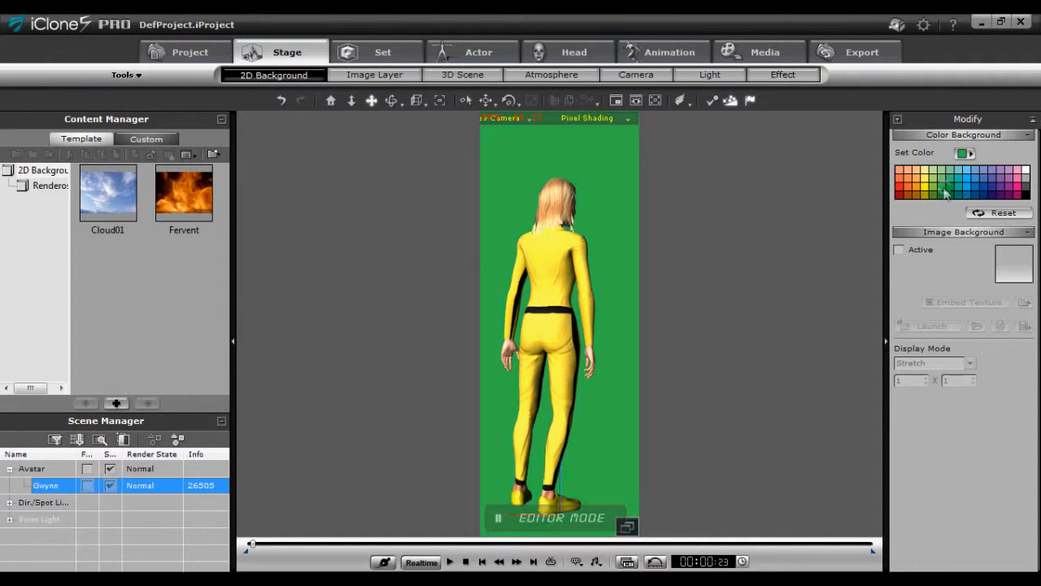
{"action": "left_click", "coordinate": [952, 189]}
{"action": "left_click", "coordinate": [940, 188]}
{"action": "left_click", "coordinate": [952, 188]}
{"action": "left_click", "coordinate": [943, 188]}
{"action": "left_click", "coordinate": [951, 188]}
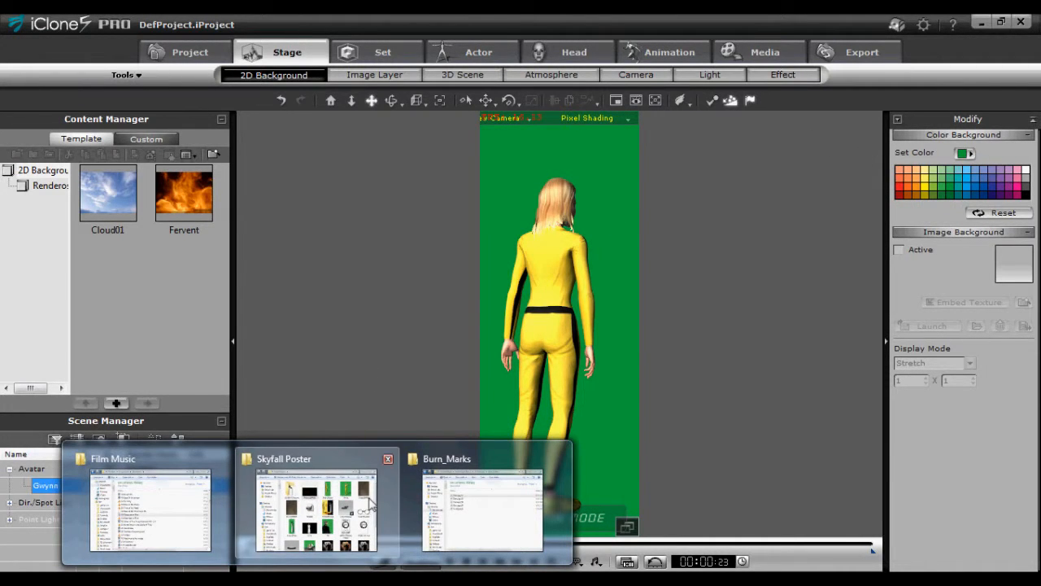
Step: Export the character view as a BMP image named FGFGDDHHG in the Skyfall Poster folder
{"action": "left_click", "coordinate": [317, 504]}
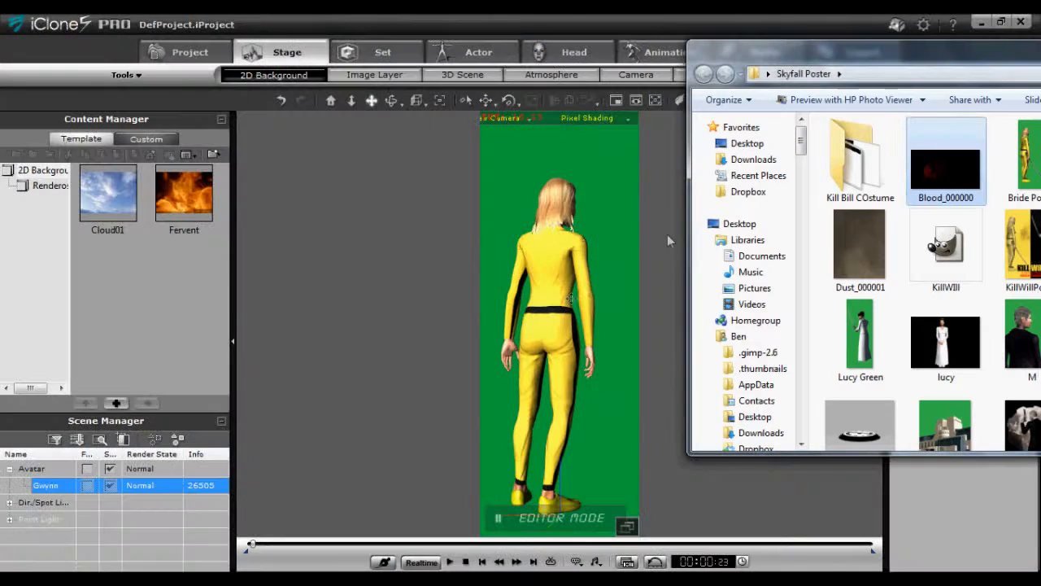
{"action": "left_click", "coordinate": [545, 182]}
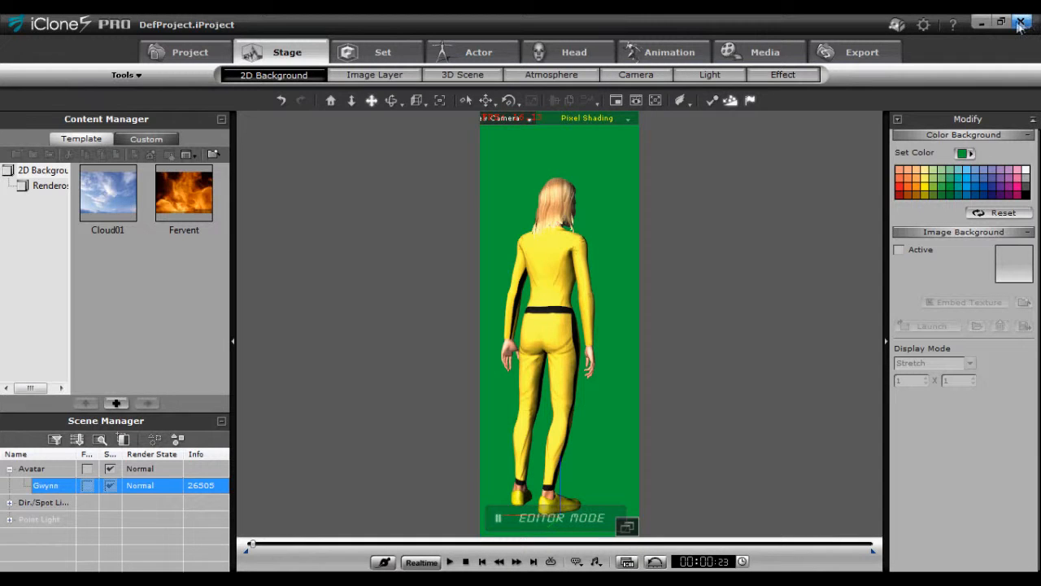
{"action": "left_click", "coordinate": [860, 52]}
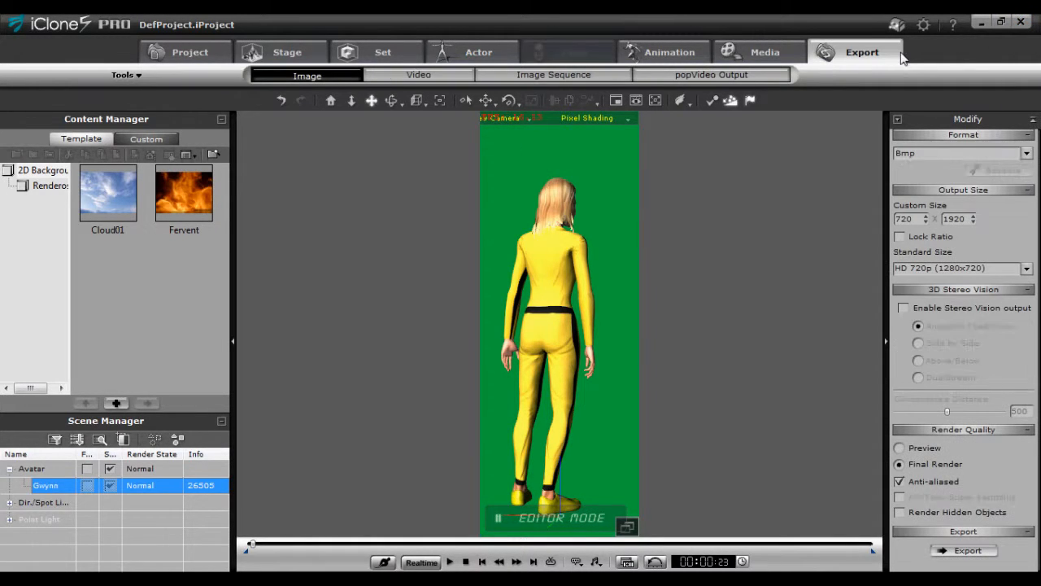
{"action": "left_click", "coordinate": [968, 550]}
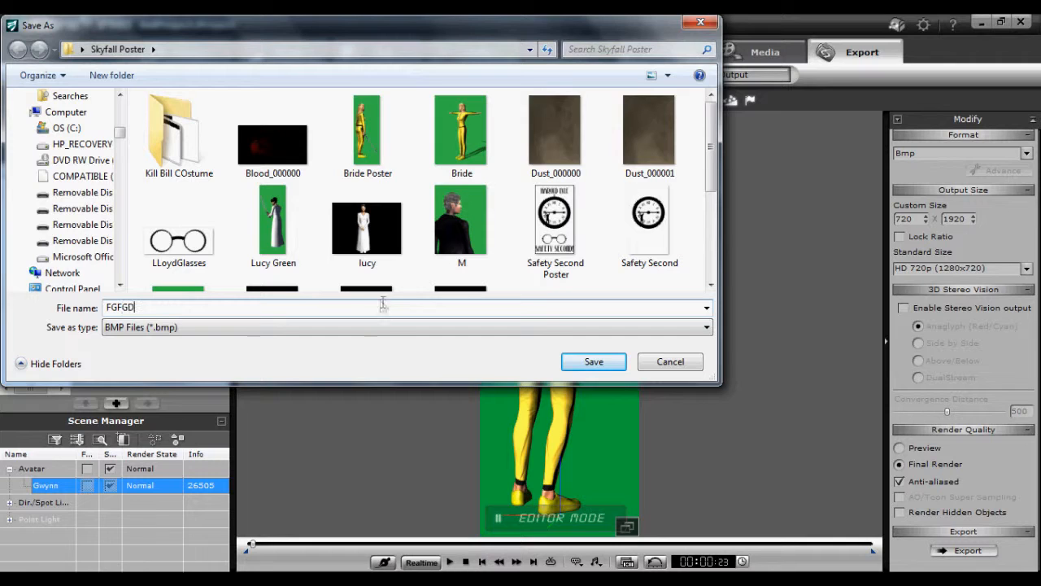
{"action": "left_click", "coordinate": [596, 363]}
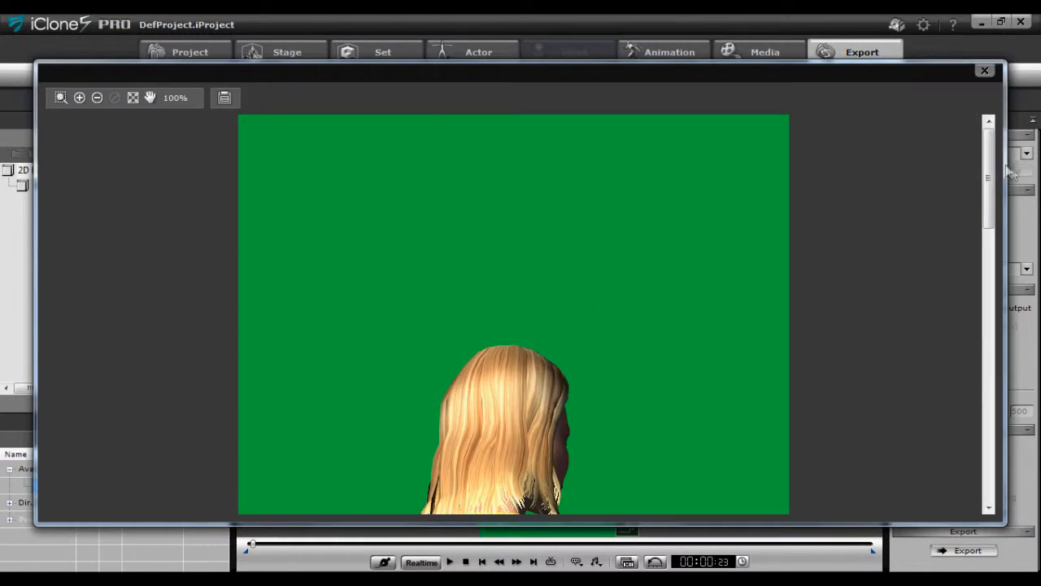
Step: Inspect the rendered character image from head to shoes, and close the preview and iClone
{"action": "left_click_drag", "start_coordinate": [989, 169], "coordinate": [957, 274]}
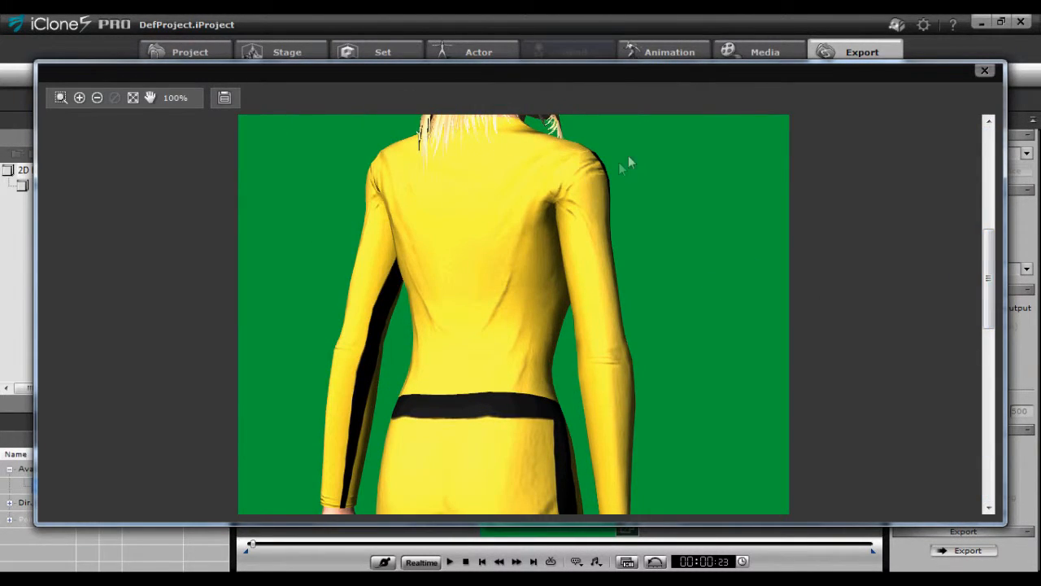
{"action": "left_click_drag", "start_coordinate": [982, 243], "coordinate": [980, 415]}
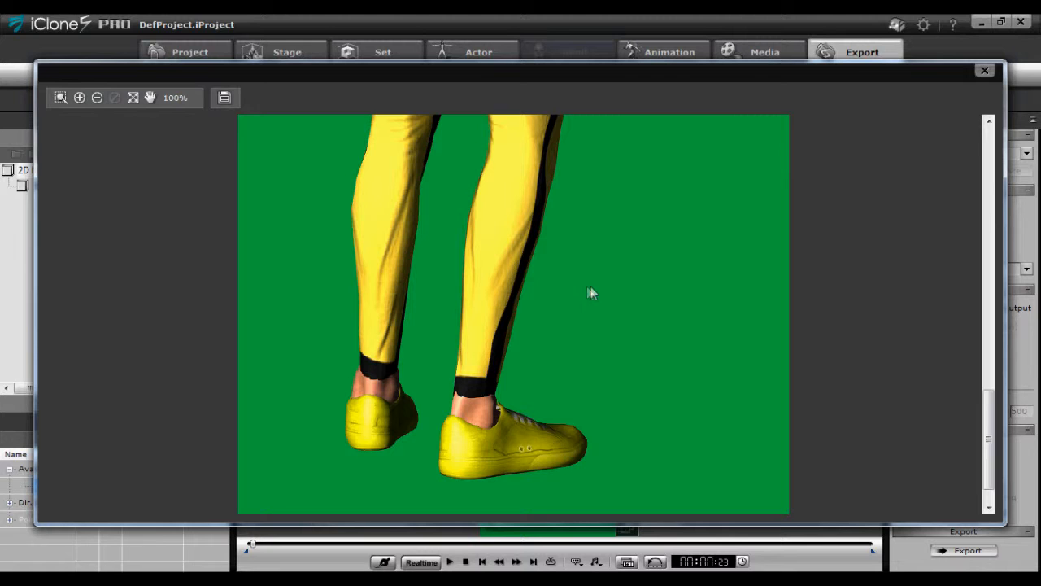
{"action": "left_click", "coordinate": [984, 70]}
{"action": "left_click", "coordinate": [1020, 22]}
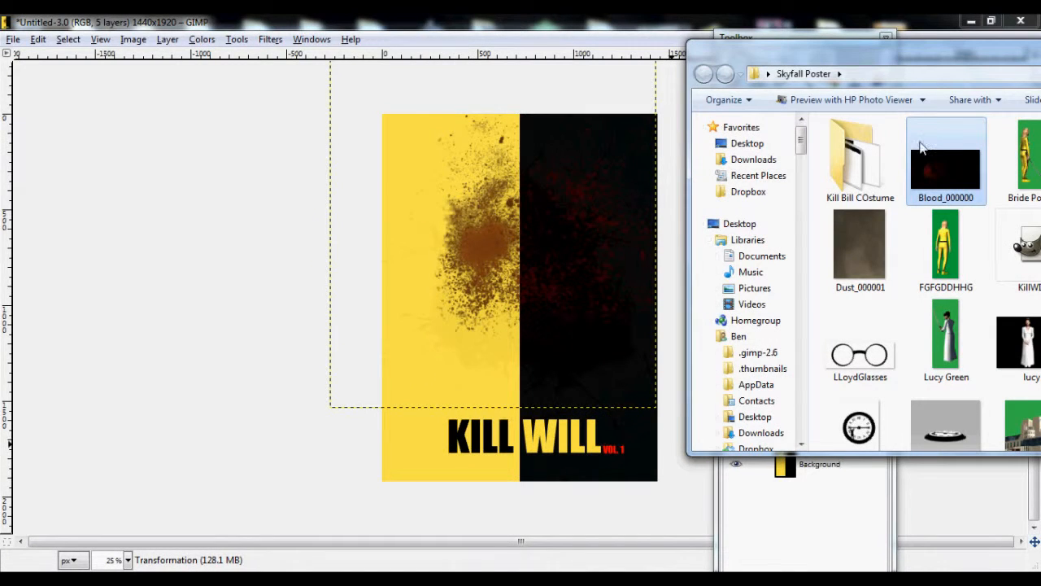
Step: Bring the Bride Poster image into the GIMP poster as a new layer and align it over the yellow half
{"action": "left_click_drag", "start_coordinate": [920, 151], "coordinate": [456, 339]}
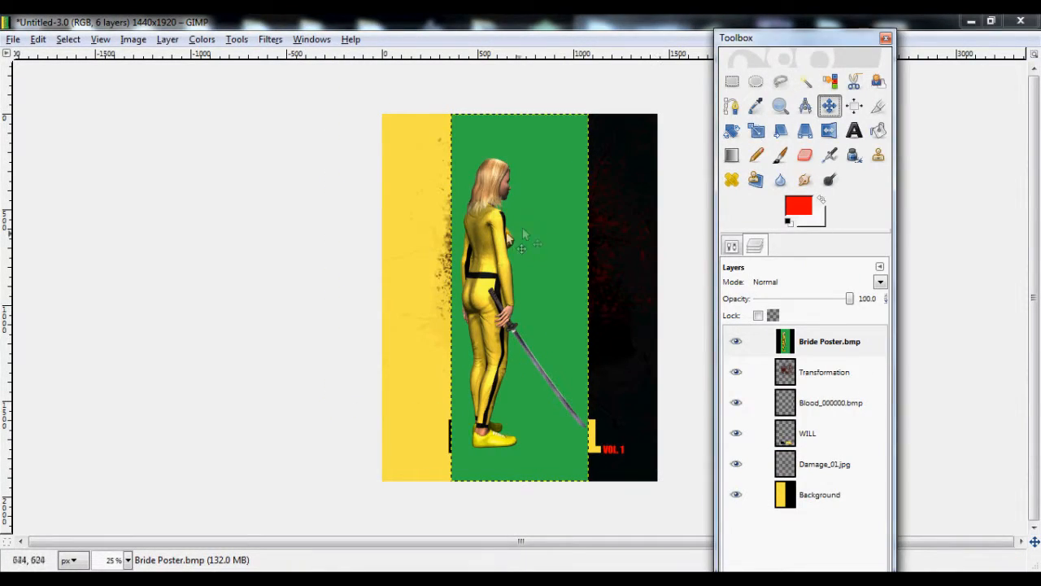
{"action": "left_click_drag", "start_coordinate": [504, 235], "coordinate": [436, 243]}
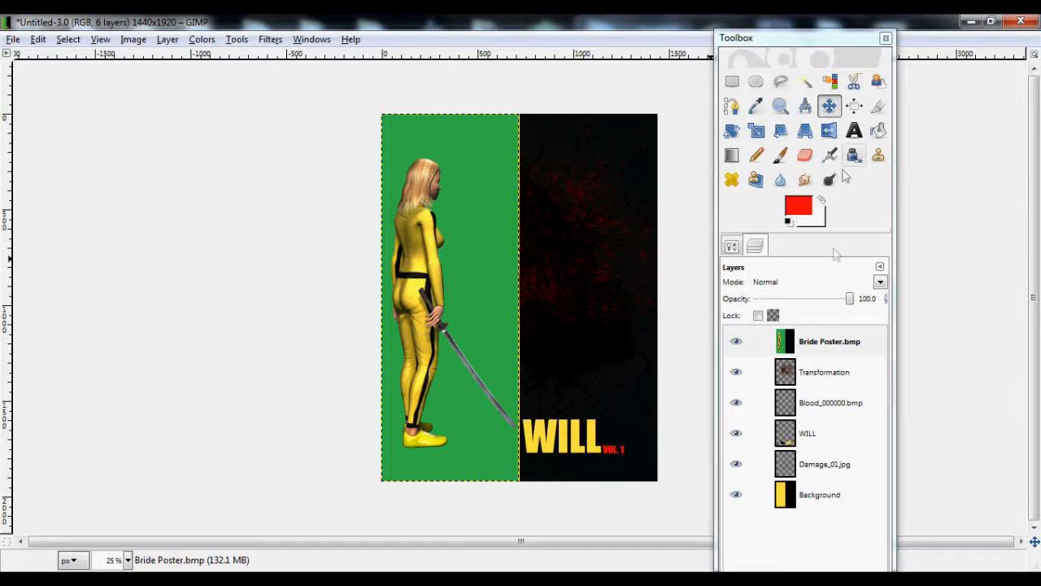
Step: Select the green background around the woman with Fuzzy Select and add an alpha channel to the Bride Poster layer
{"action": "left_click", "coordinate": [476, 143]}
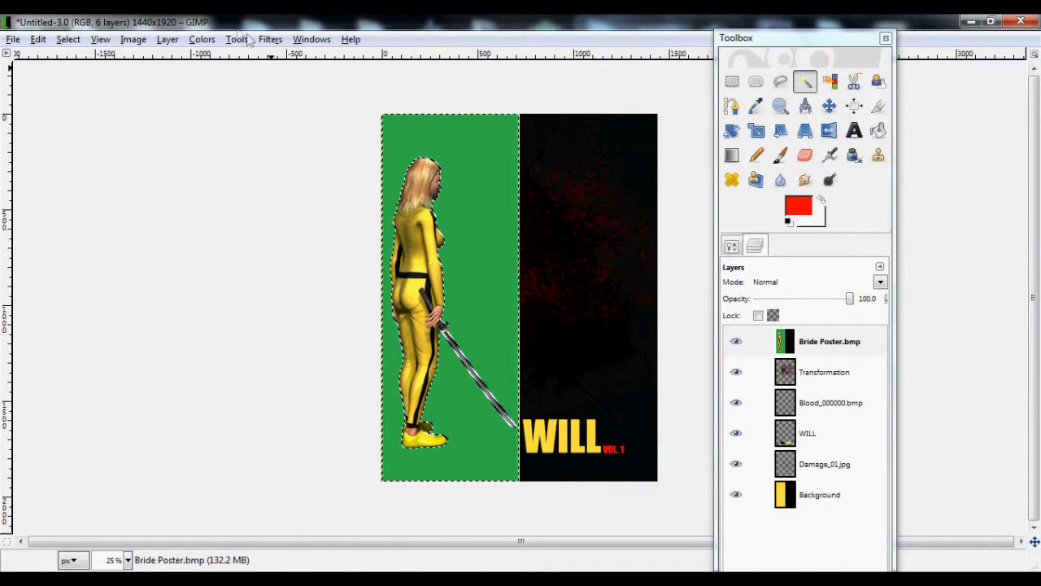
{"action": "left_click", "coordinate": [204, 39]}
{"action": "mouse_move", "coordinate": [166, 38]}
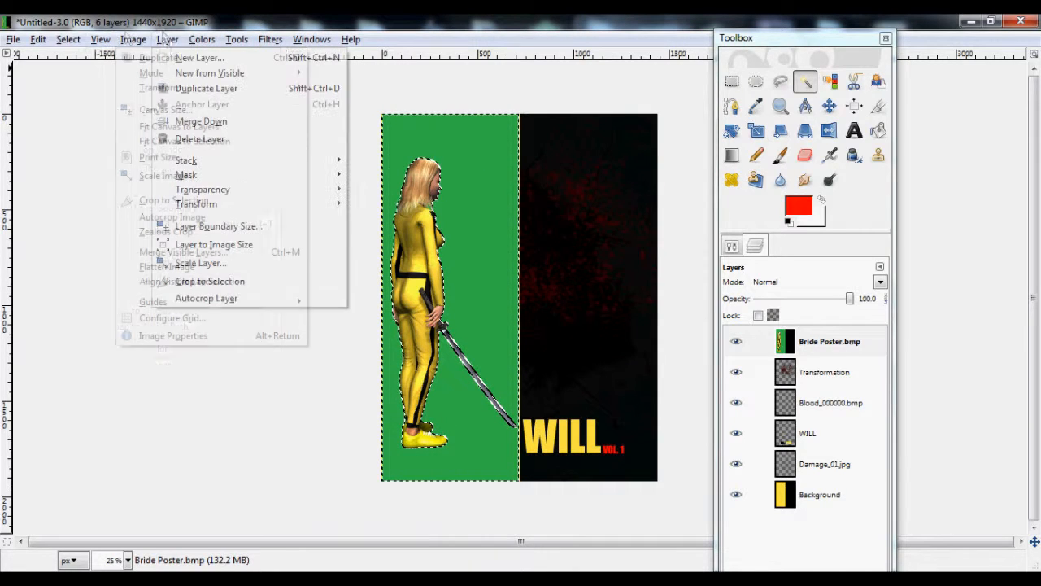
{"action": "left_click", "coordinate": [387, 190]}
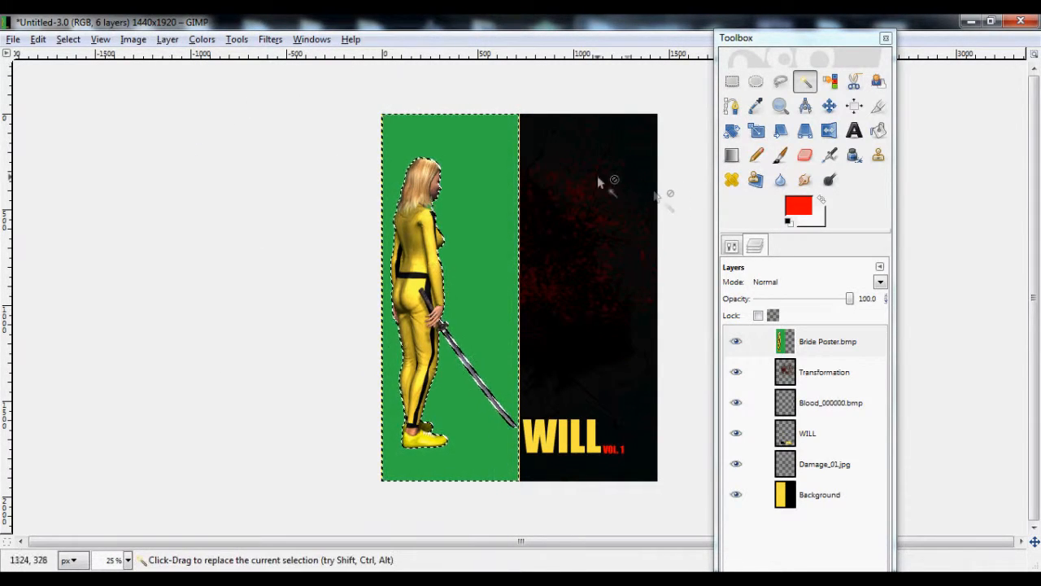
Step: Sample the green background beside the woman as the foreground colour and open its colour values
{"action": "left_click", "coordinate": [755, 105]}
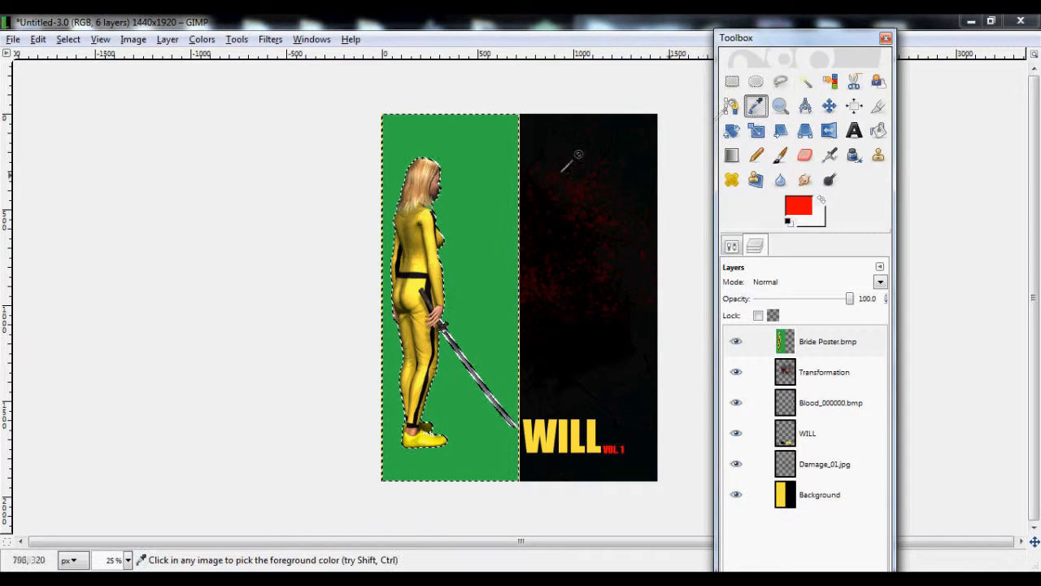
{"action": "left_click", "coordinate": [488, 135]}
{"action": "left_click", "coordinate": [790, 213]}
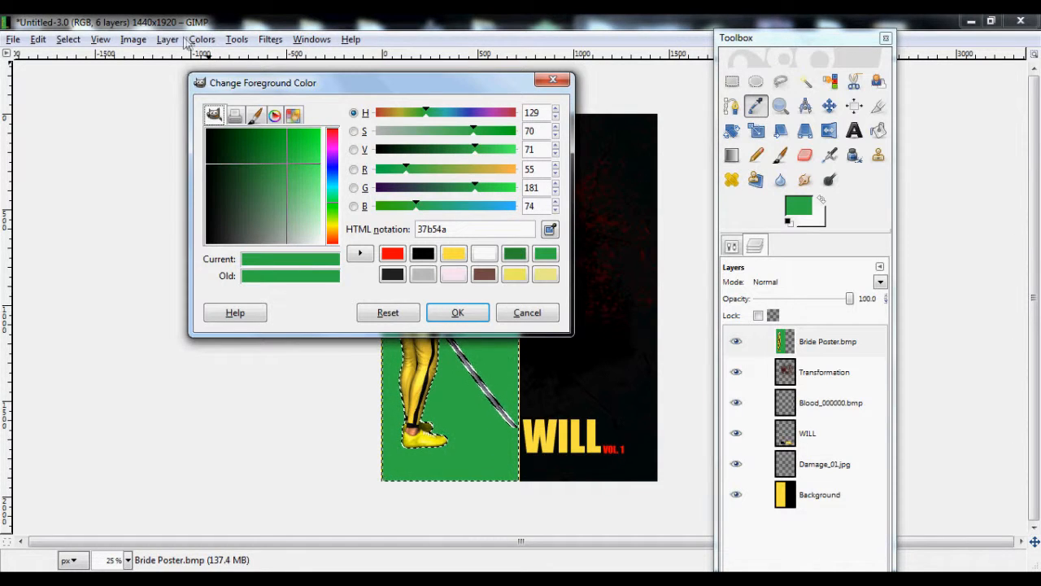
Step: Turn the selected green of the Bride Poster layer transparent with Color to Alpha, using hue 129, saturation 70 and value 71
{"action": "left_click", "coordinate": [195, 39]}
{"action": "mouse_move", "coordinate": [266, 193]}
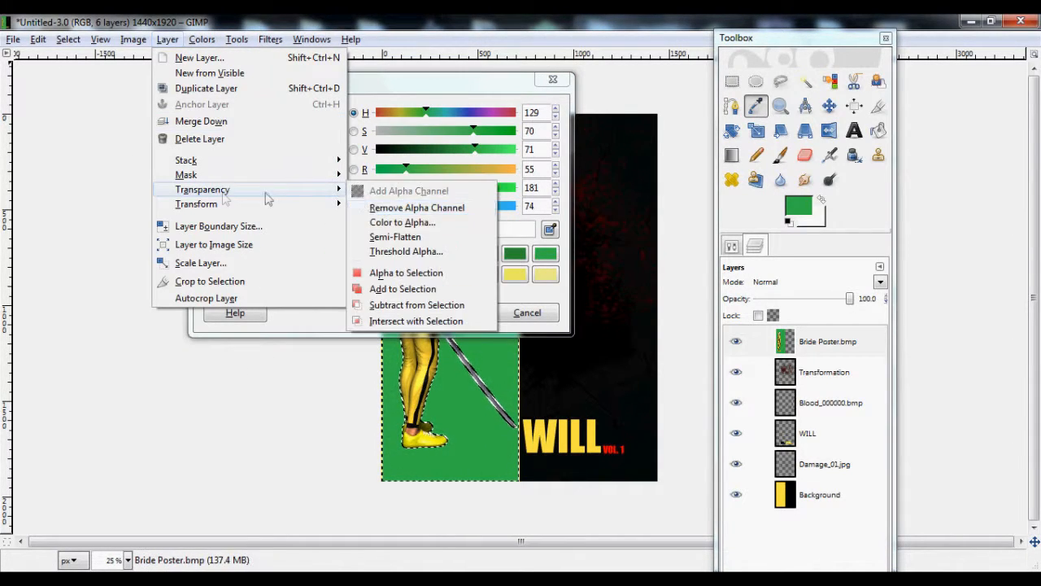
{"action": "left_click", "coordinate": [383, 222]}
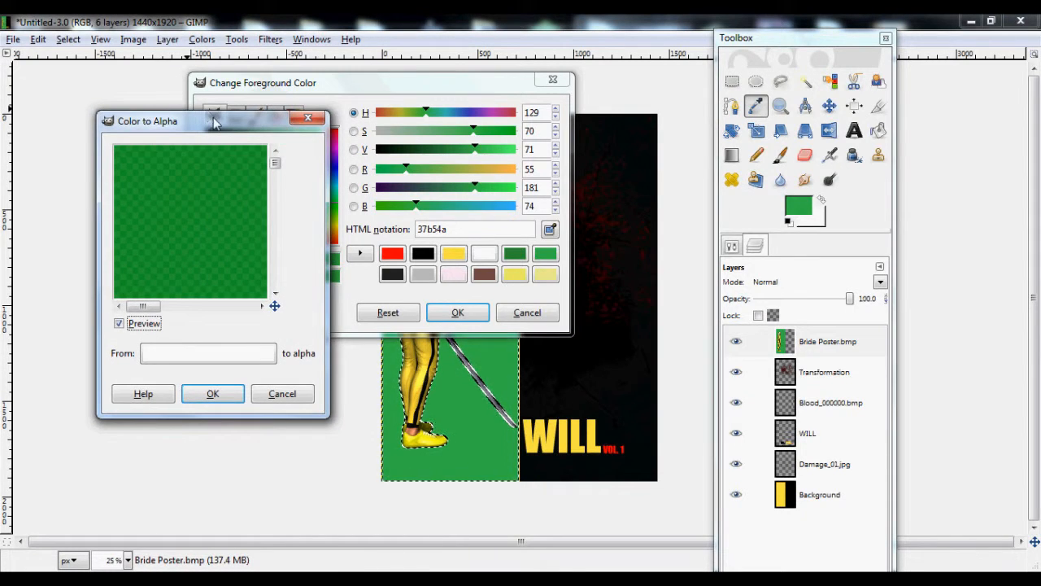
{"action": "left_click_drag", "start_coordinate": [214, 120], "coordinate": [751, 106]}
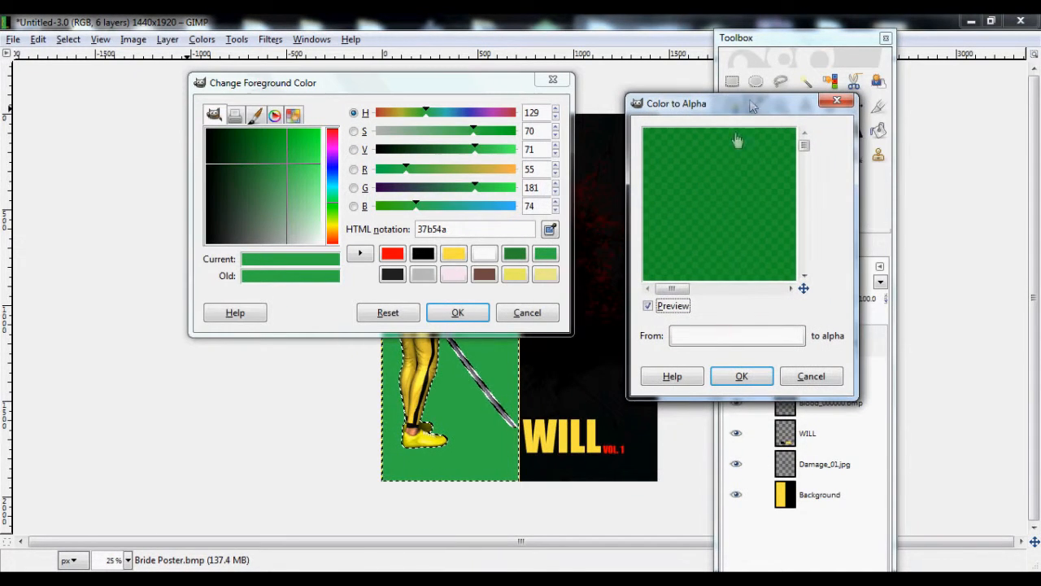
{"action": "left_click", "coordinate": [756, 342]}
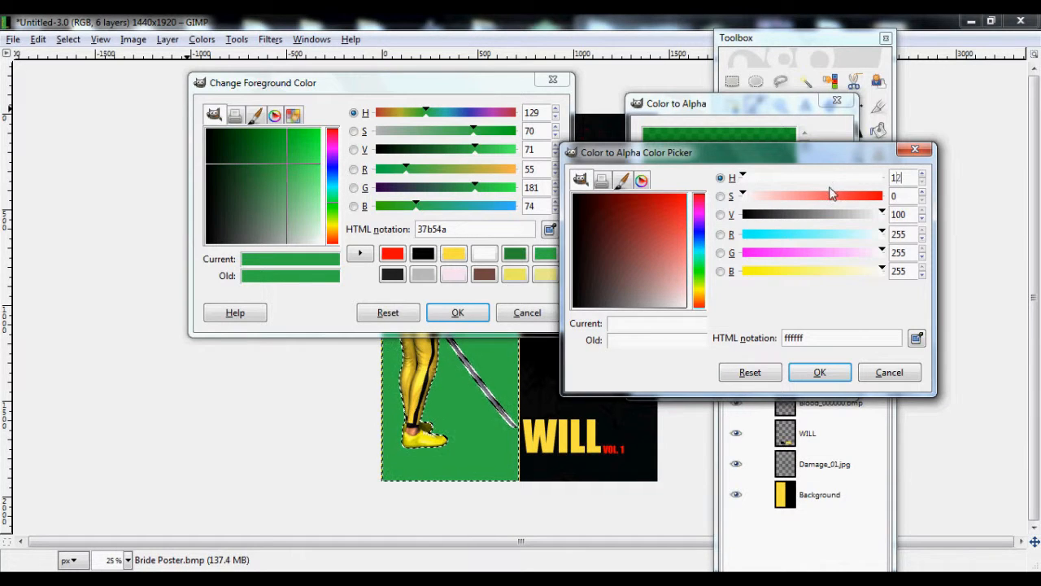
{"action": "type", "text": "129"}
{"action": "key", "text": "Tab"}
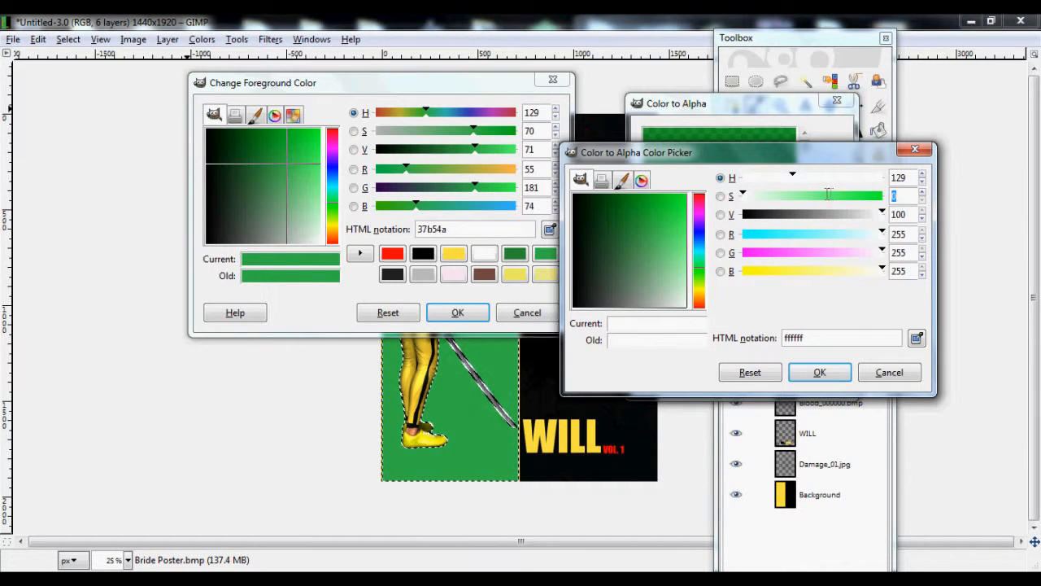
{"action": "type", "text": "70"}
{"action": "key", "text": "Tab"}
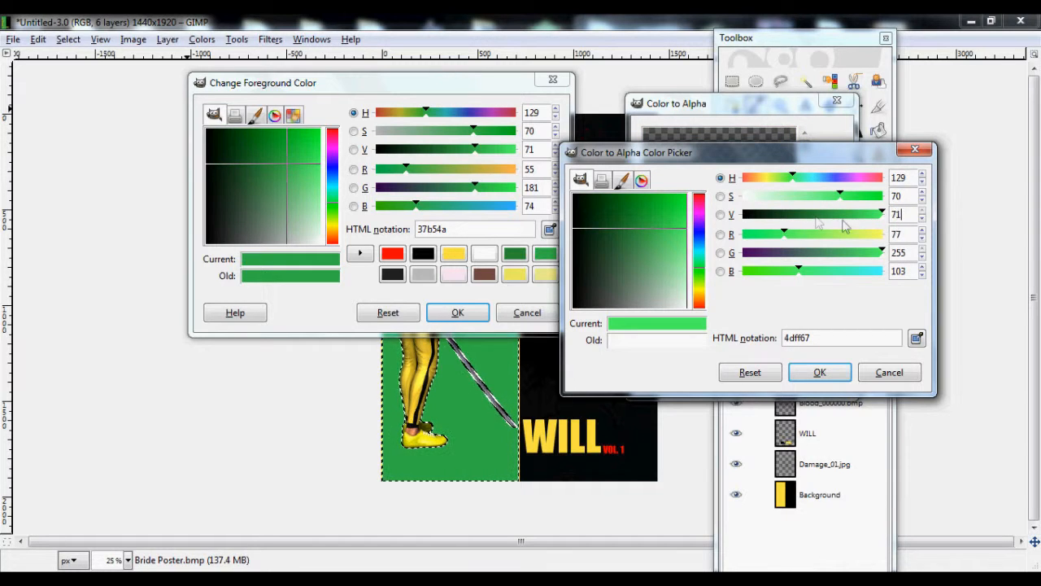
{"action": "key", "text": "Tab"}
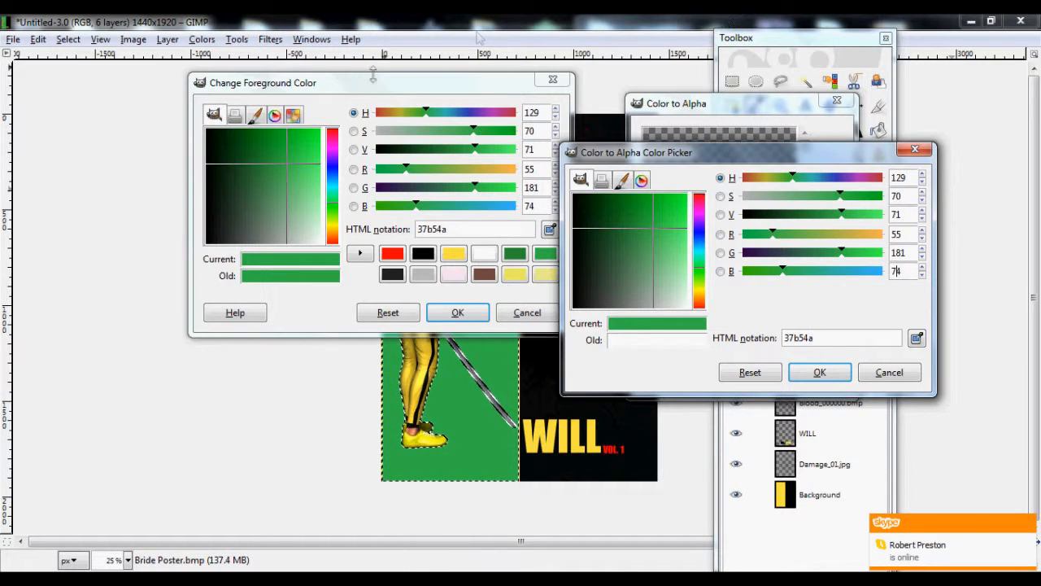
{"action": "left_click", "coordinate": [817, 373]}
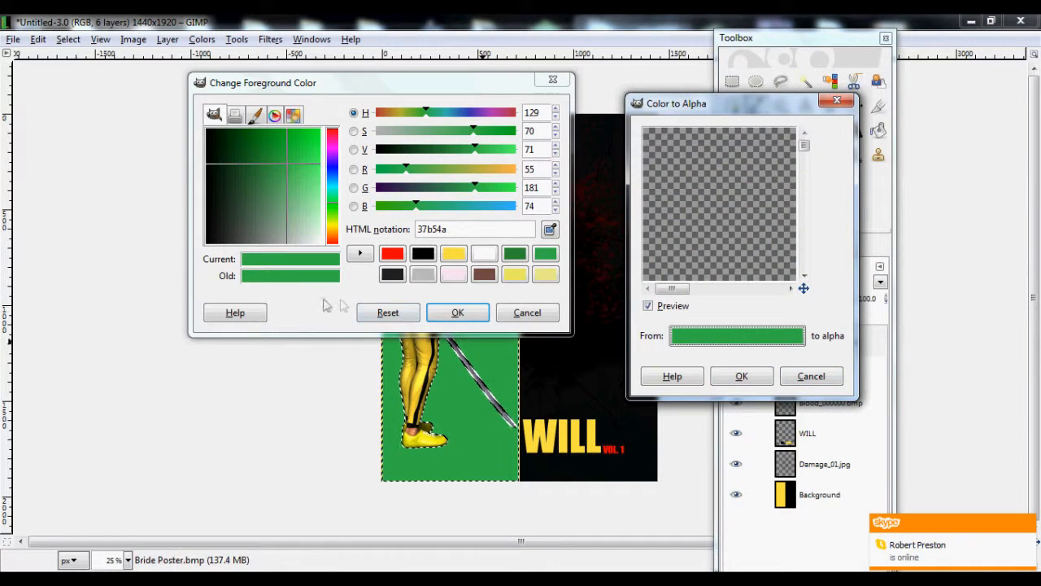
{"action": "left_click", "coordinate": [458, 312]}
{"action": "left_click", "coordinate": [722, 379]}
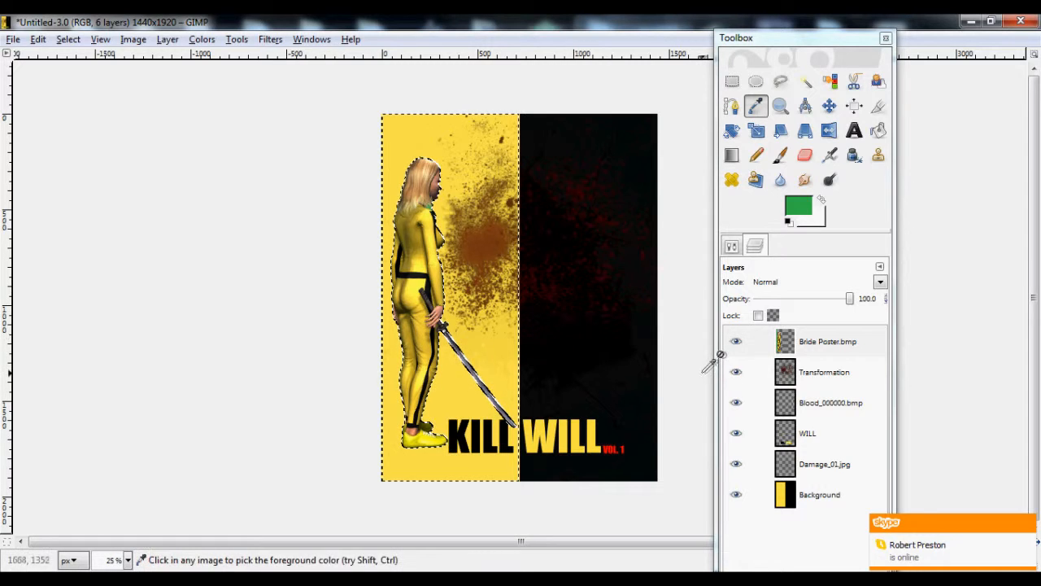
Step: Try shifting the cut-out woman slightly within the yellow half and undo the move
{"action": "left_click", "coordinate": [829, 105]}
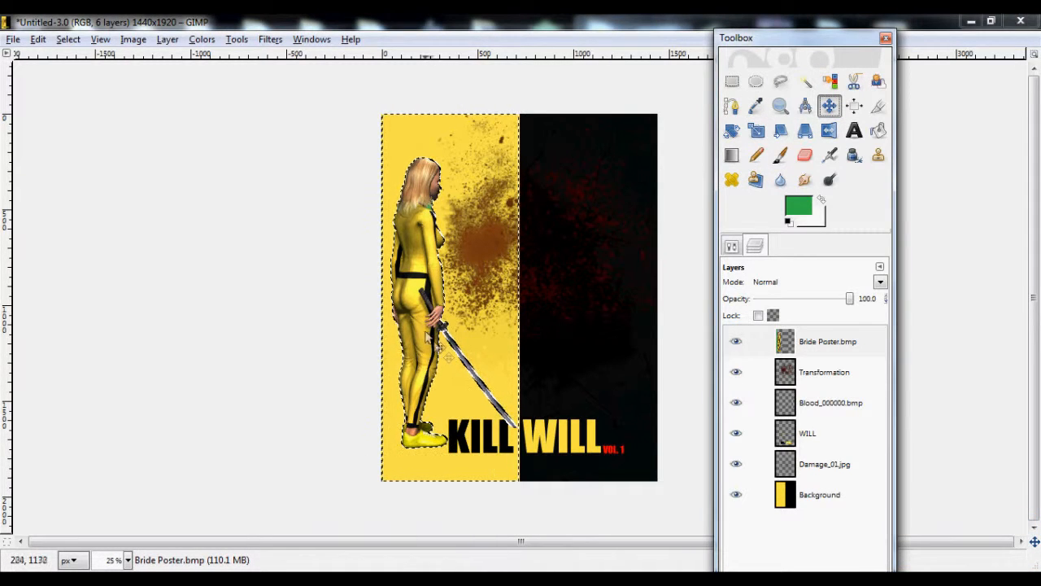
{"action": "left_click_drag", "start_coordinate": [415, 308], "coordinate": [422, 291]}
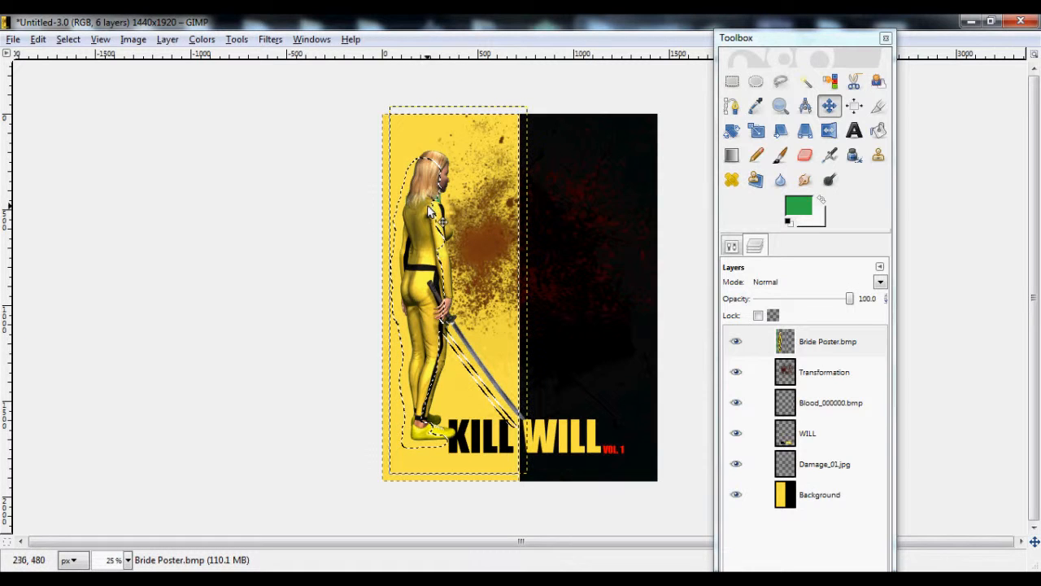
{"action": "key", "text": "ctrl+z"}
{"action": "key", "text": "ctrl+z"}
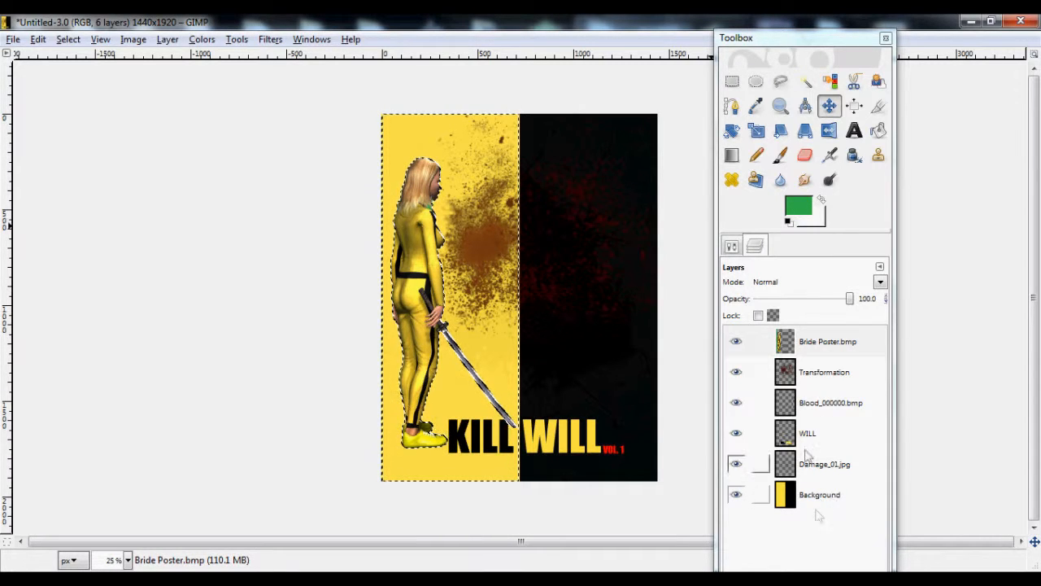
Step: Place the Bride Poster layer directly below the WILL text layer and apply Hue-Saturation to it
{"action": "left_click_drag", "start_coordinate": [769, 340], "coordinate": [820, 457]}
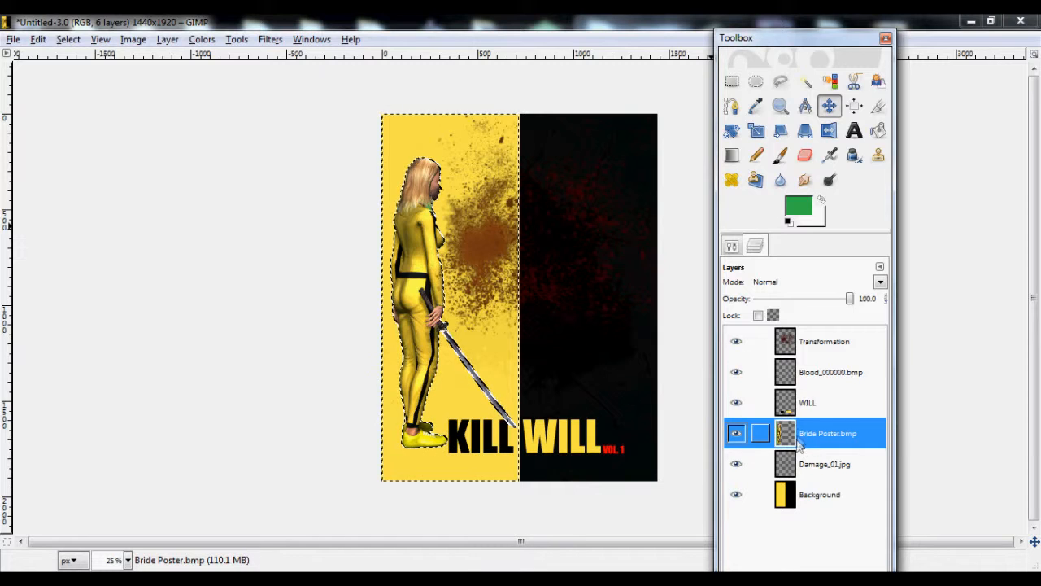
{"action": "right_click", "coordinate": [801, 437]}
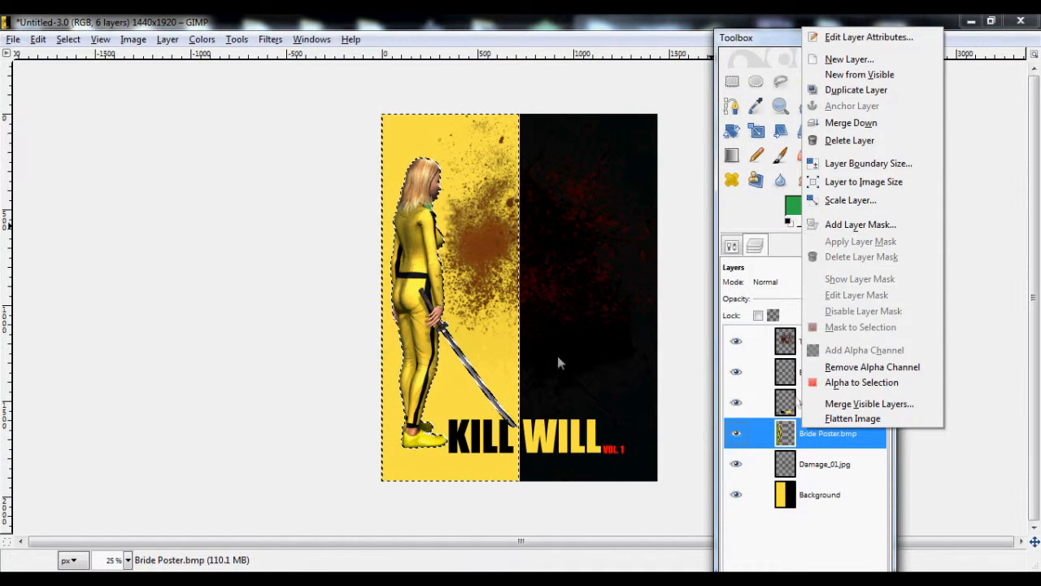
{"action": "right_click", "coordinate": [412, 252]}
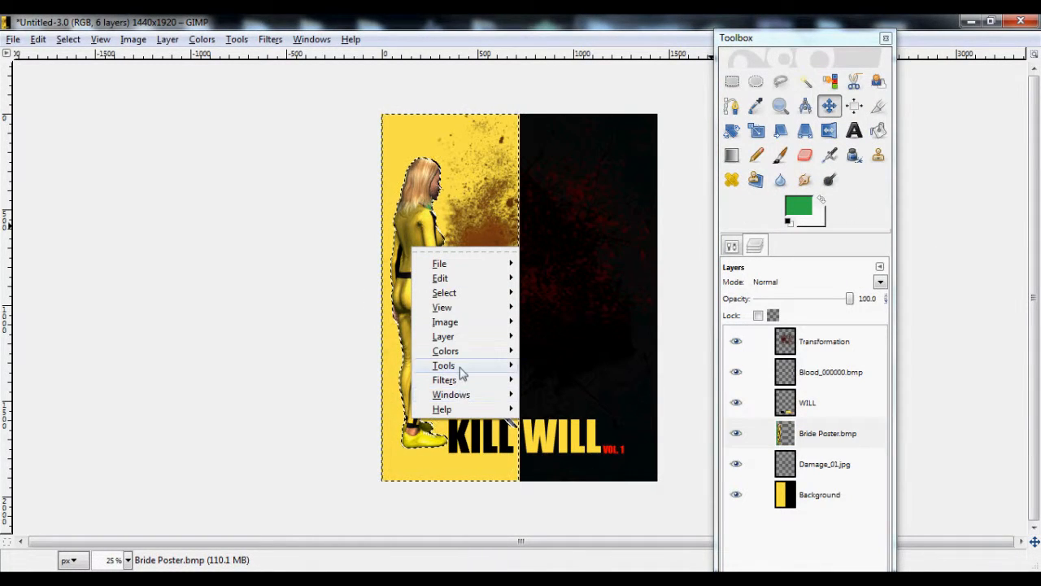
{"action": "mouse_move", "coordinate": [451, 381]}
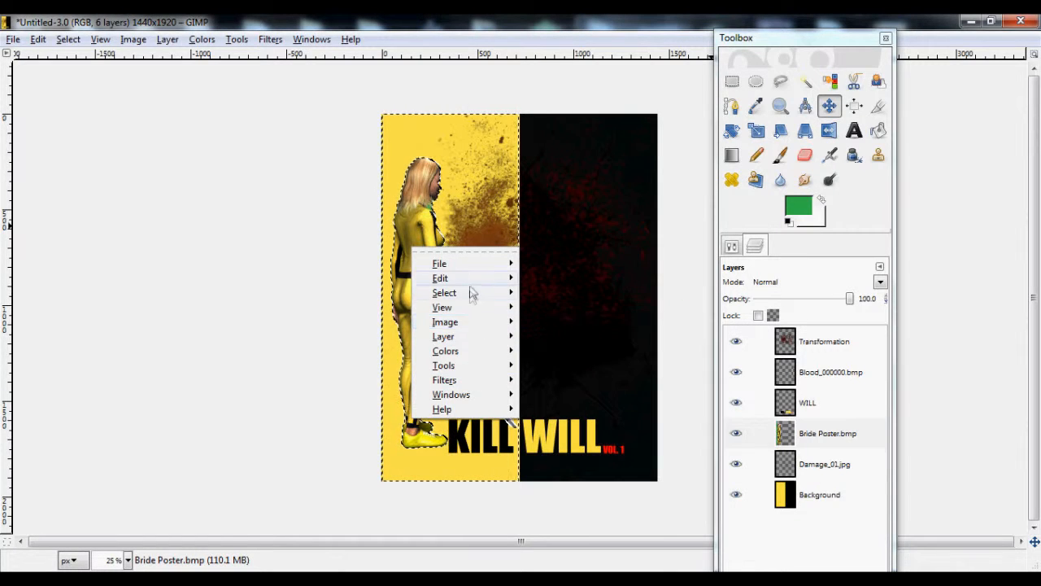
{"action": "mouse_move", "coordinate": [476, 352]}
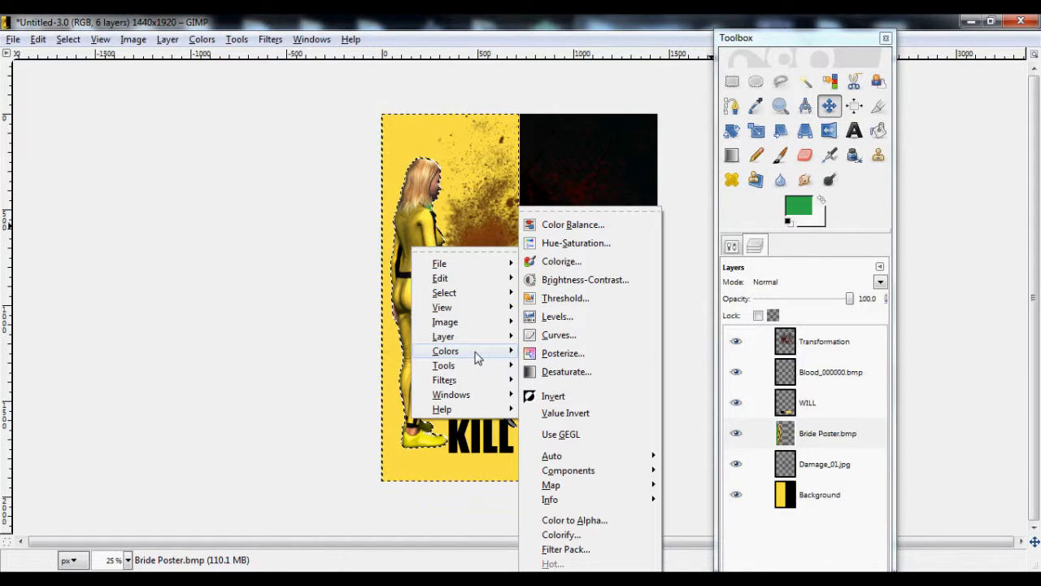
{"action": "left_click", "coordinate": [596, 244]}
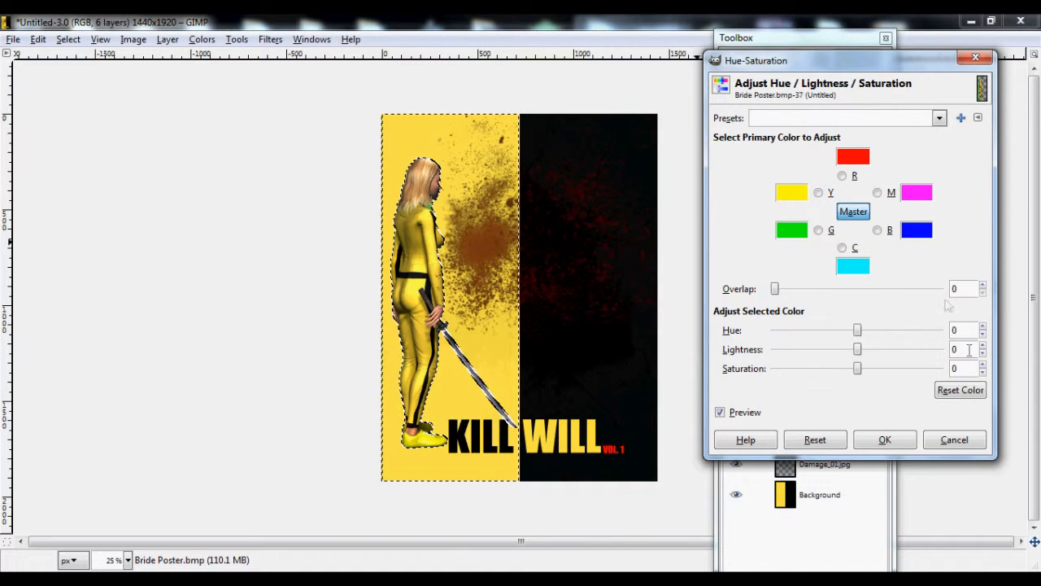
{"action": "left_click", "coordinate": [969, 349]}
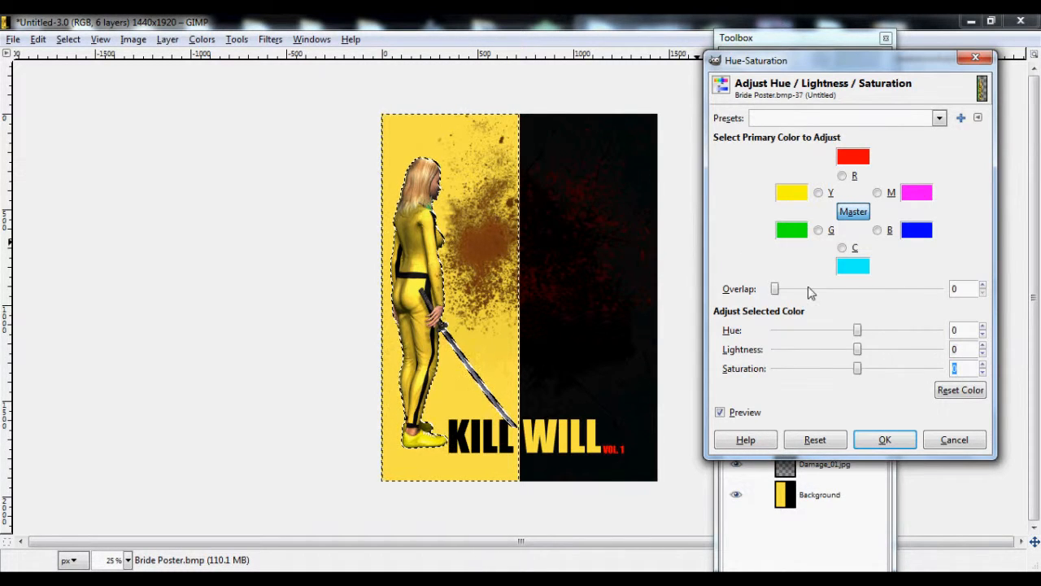
{"action": "left_click", "coordinate": [905, 439]}
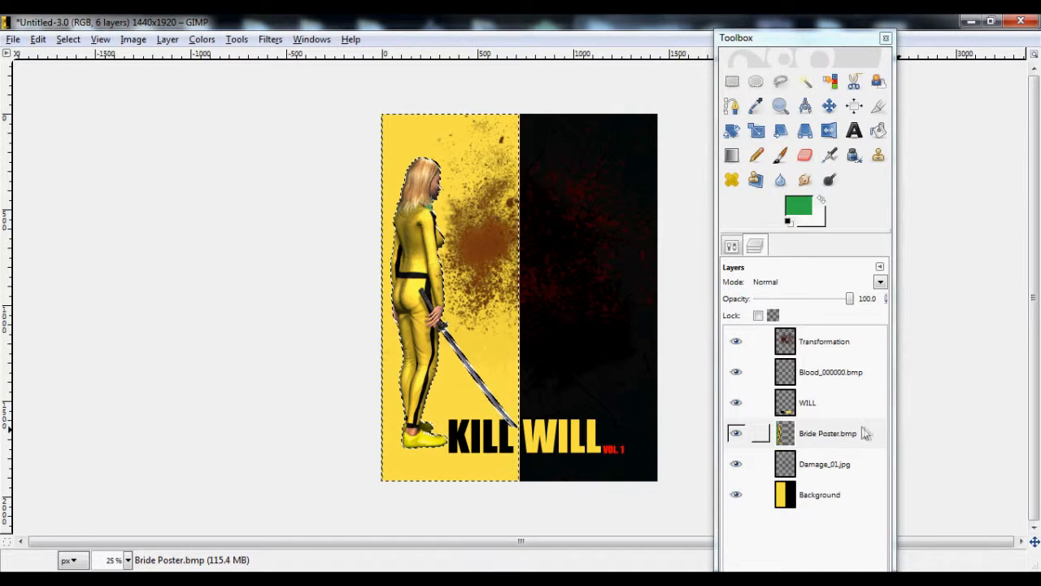
Step: Set the Bride Poster layer's opacity to 80
{"action": "left_click_drag", "start_coordinate": [851, 301], "coordinate": [814, 301]}
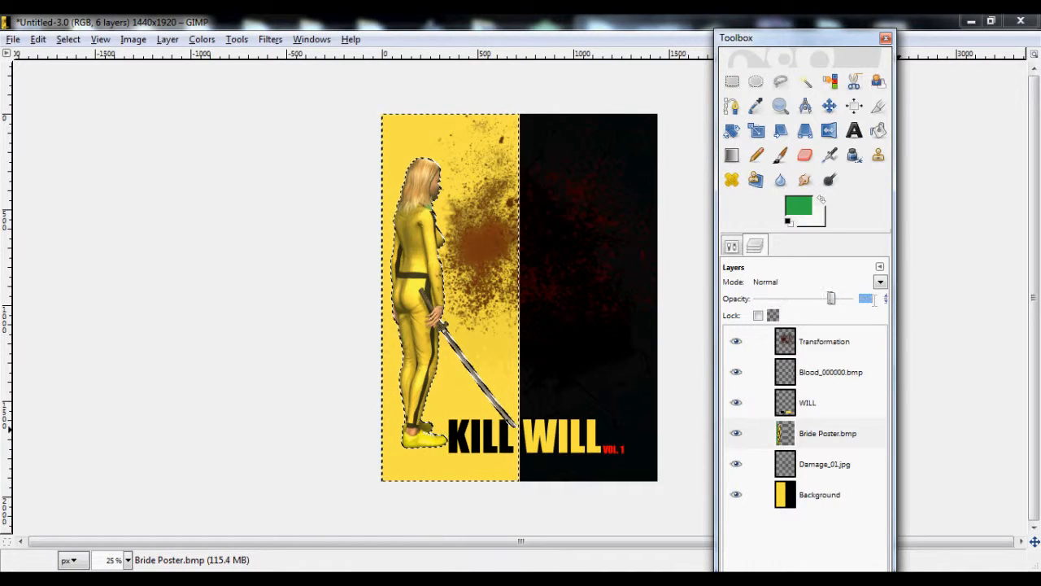
{"action": "type", "text": "80"}
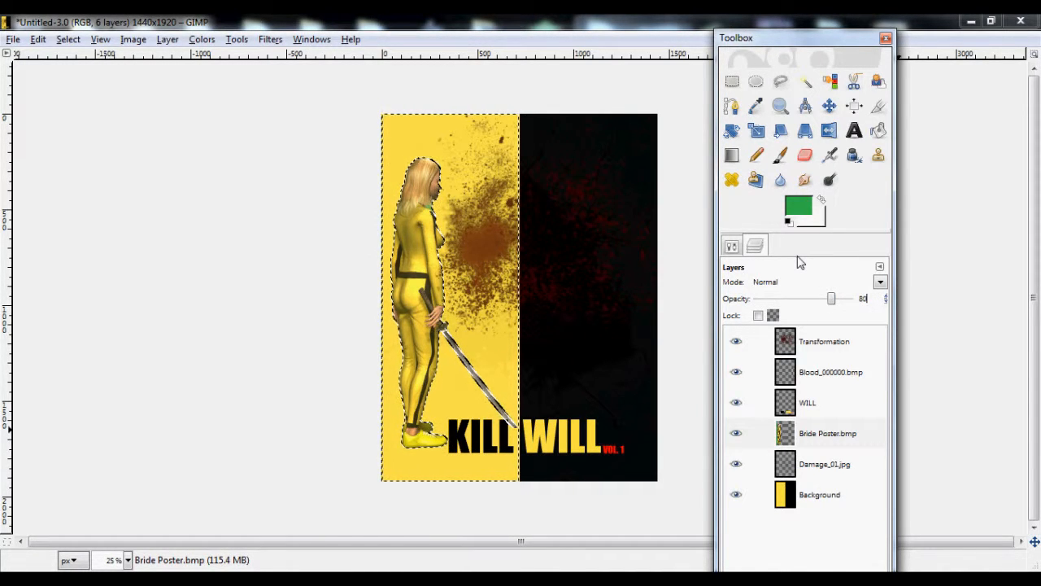
{"action": "key", "text": "Return"}
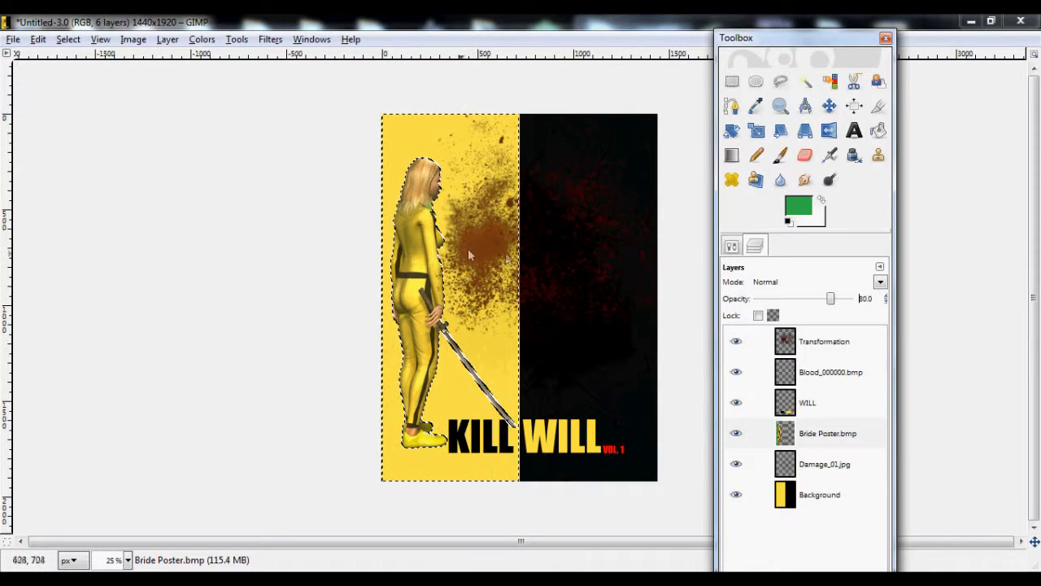
Step: Add a transparent 1440 x 1920 px layer above the Bride Poster layer and select the whole canvas
{"action": "left_click", "coordinate": [167, 39]}
{"action": "left_click", "coordinate": [181, 58]}
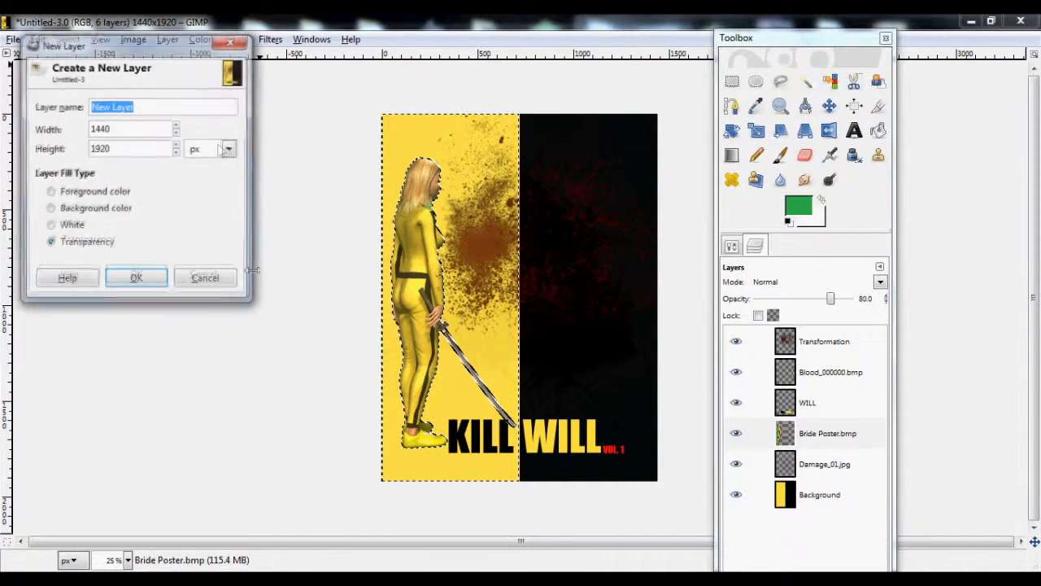
{"action": "left_click", "coordinate": [136, 279]}
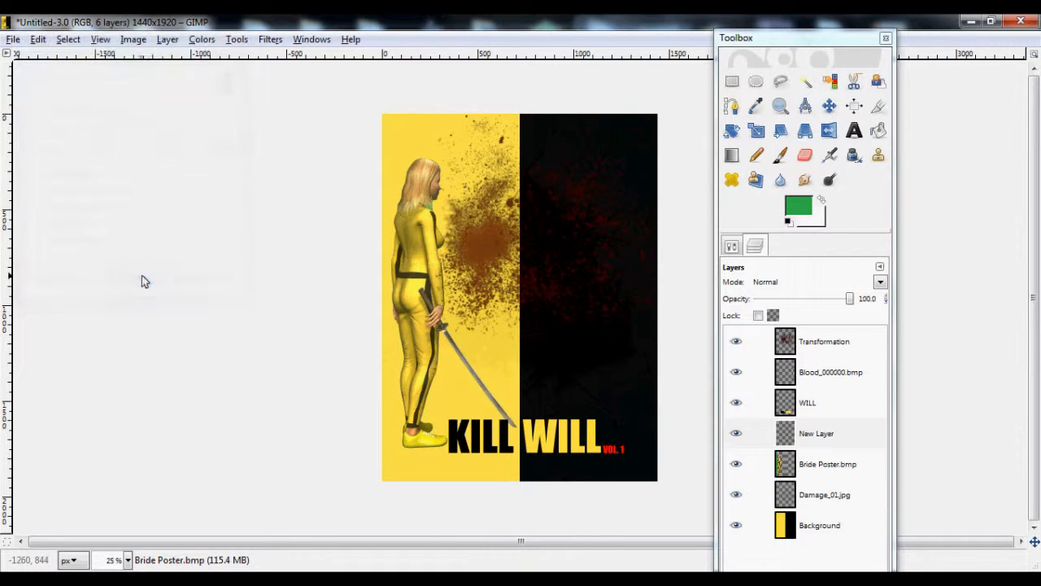
{"action": "left_click", "coordinate": [81, 40]}
{"action": "left_click", "coordinate": [81, 61]}
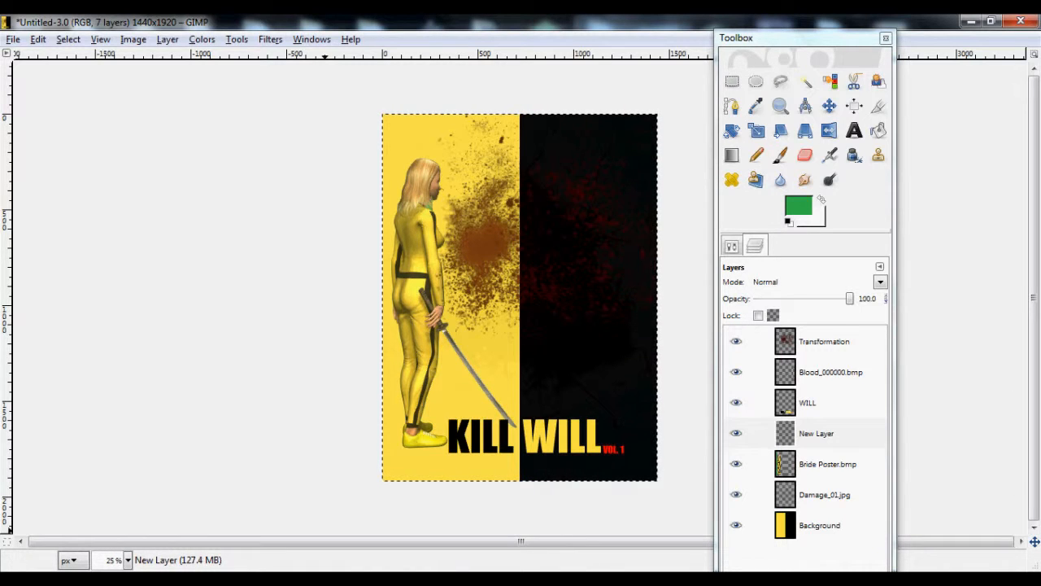
Step: Bring the Lucy Green image from the Skyfall Poster folder into the poster and move its layer to the top of the stack
{"action": "mouse_move", "coordinate": [305, 579]}
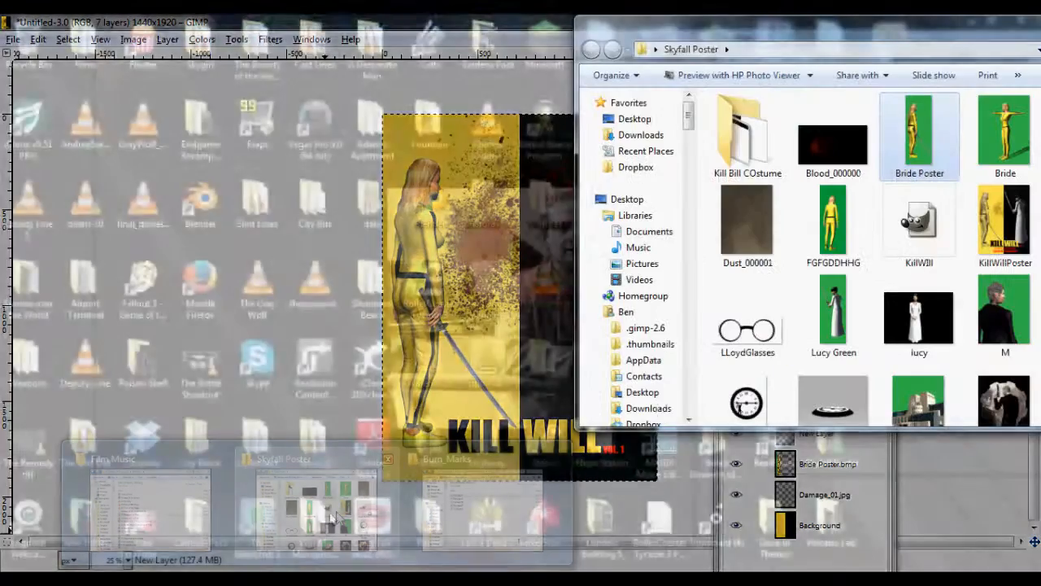
{"action": "left_click", "coordinate": [304, 488]}
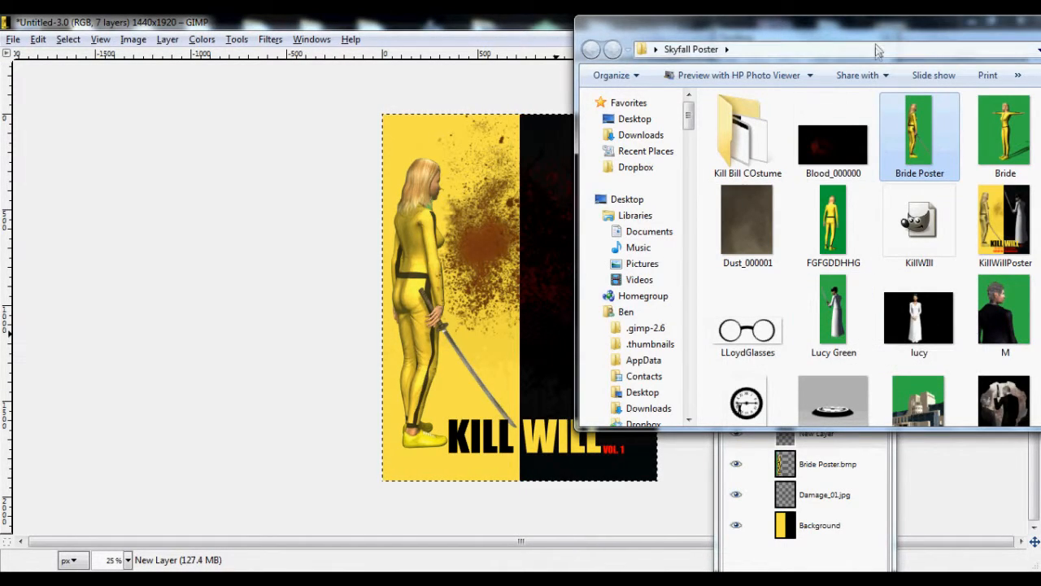
{"action": "left_click_drag", "start_coordinate": [876, 33], "coordinate": [936, 190]}
{"action": "left_click_drag", "start_coordinate": [892, 476], "coordinate": [567, 300]}
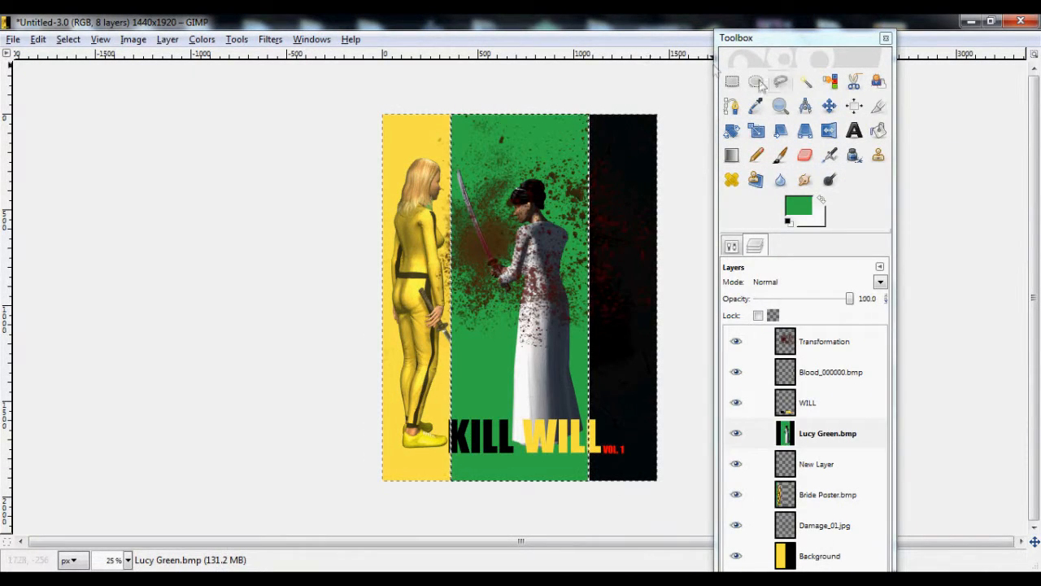
{"action": "left_click_drag", "start_coordinate": [761, 433], "coordinate": [813, 358]}
{"action": "left_click_drag", "start_coordinate": [793, 432], "coordinate": [804, 344]}
Step: Fuzzy-select the green background of the Lucy Green layer and cut it away to transparency after adding an alpha channel
{"action": "left_click", "coordinate": [804, 81]}
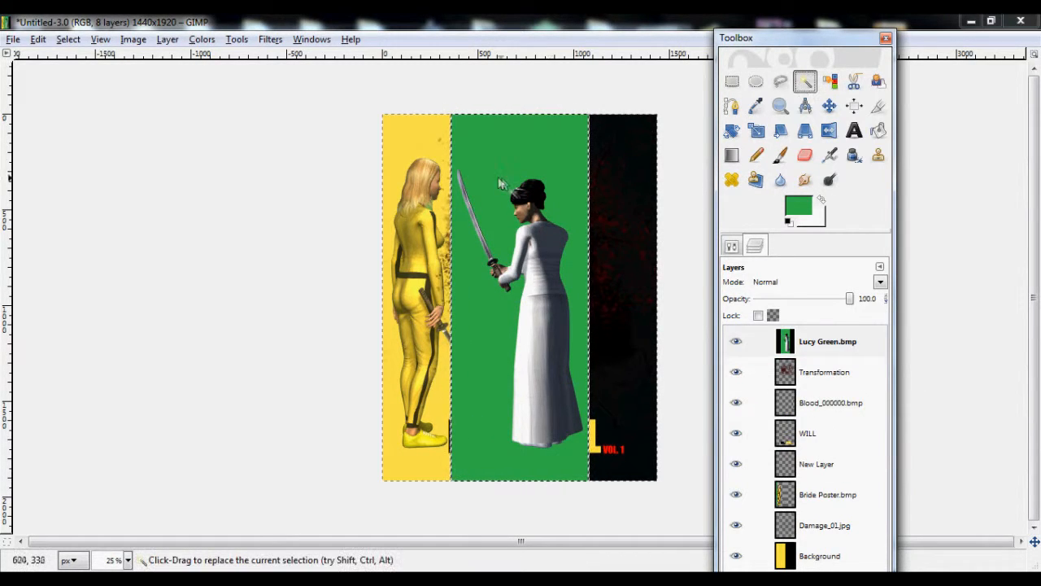
{"action": "left_click", "coordinate": [514, 148]}
{"action": "key", "text": "ctrl+x"}
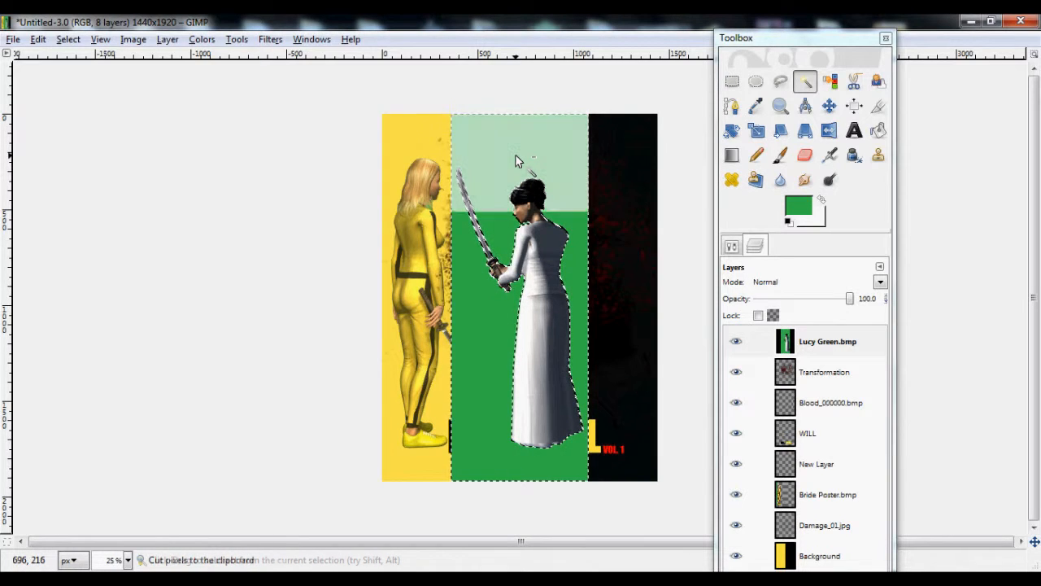
{"action": "right_click", "coordinate": [515, 155]}
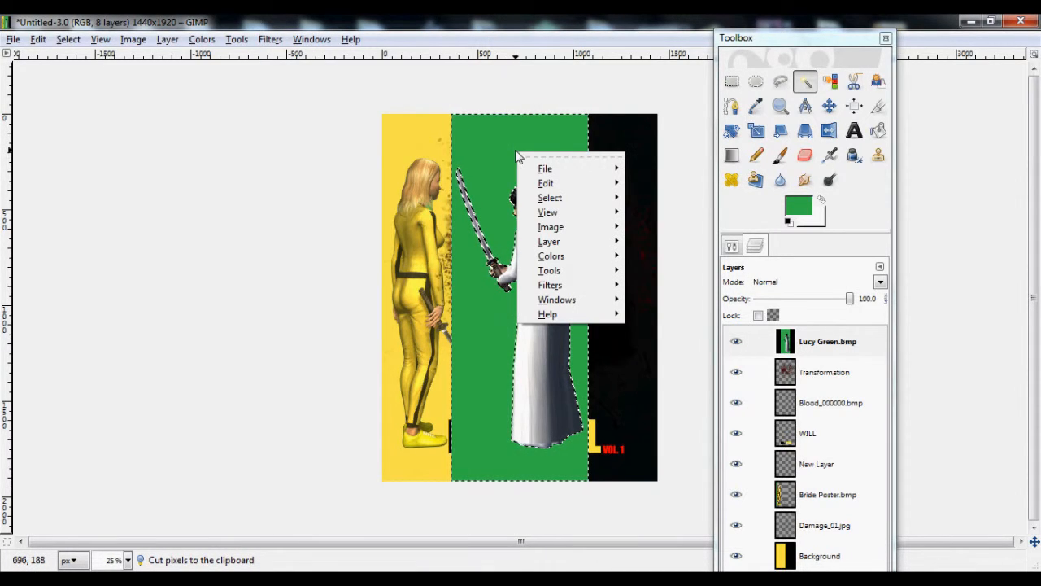
{"action": "mouse_move", "coordinate": [551, 257]}
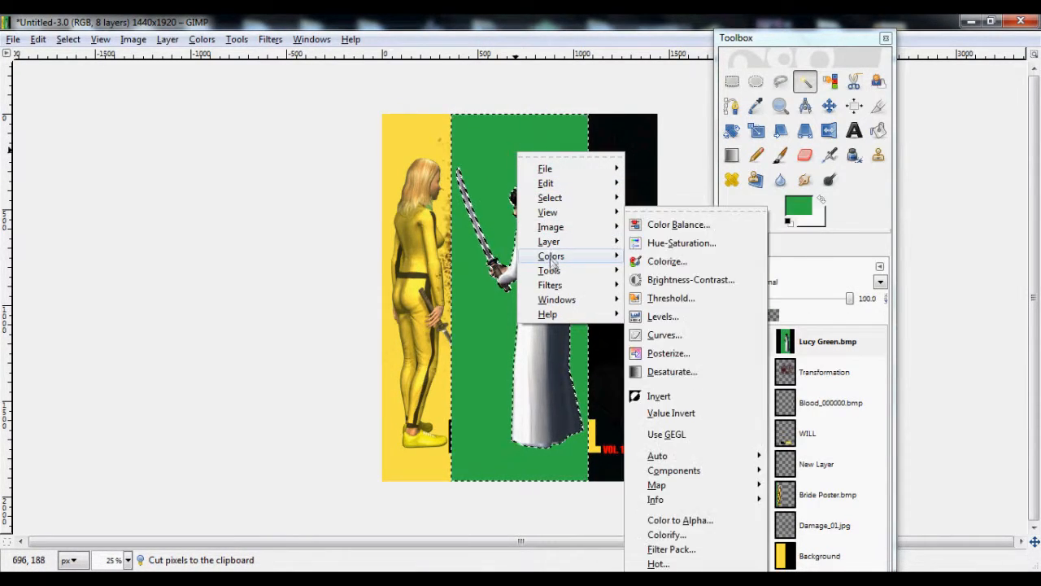
{"action": "mouse_move", "coordinate": [606, 241]}
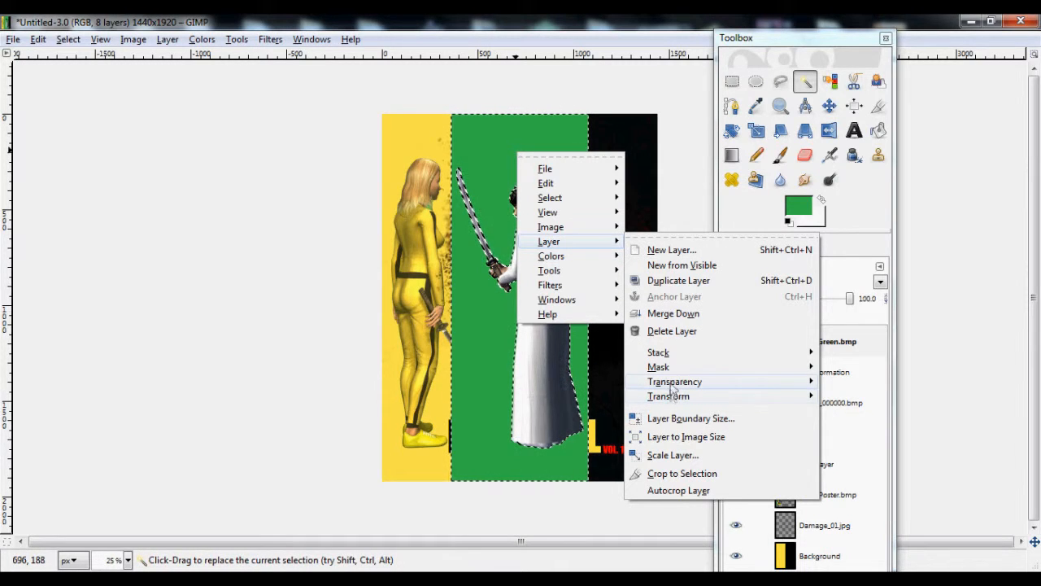
{"action": "mouse_move", "coordinate": [680, 388]}
{"action": "left_click", "coordinate": [886, 392]}
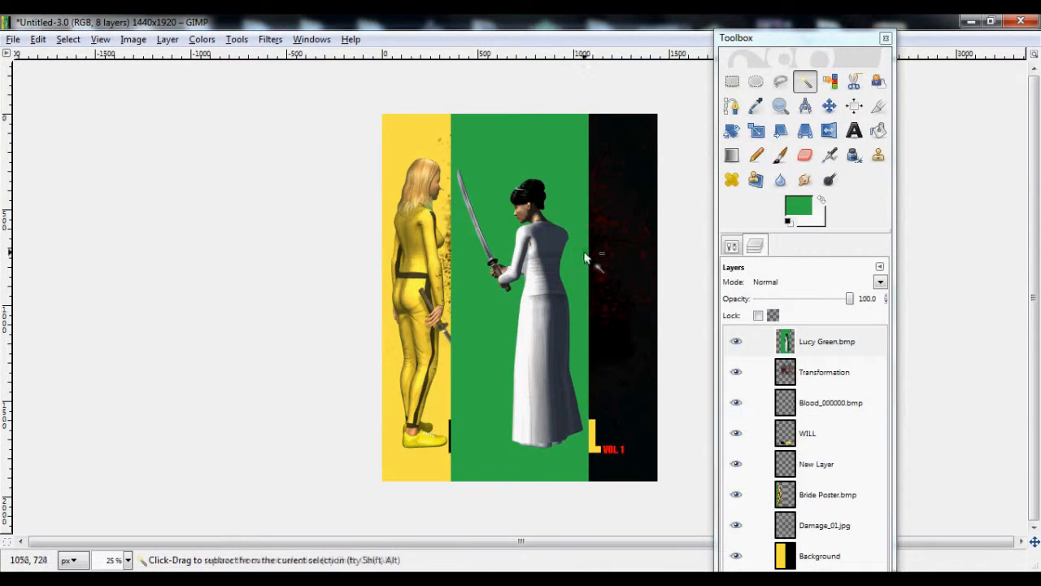
{"action": "key", "text": "ctrl+x"}
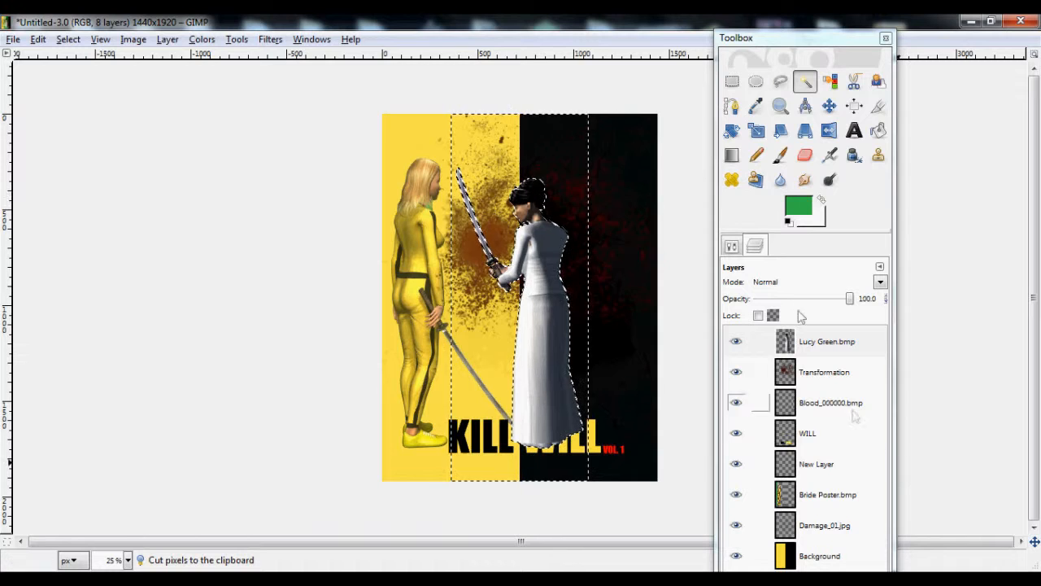
{"action": "key", "text": "m"}
{"action": "left_click_drag", "start_coordinate": [540, 319], "coordinate": [596, 317]}
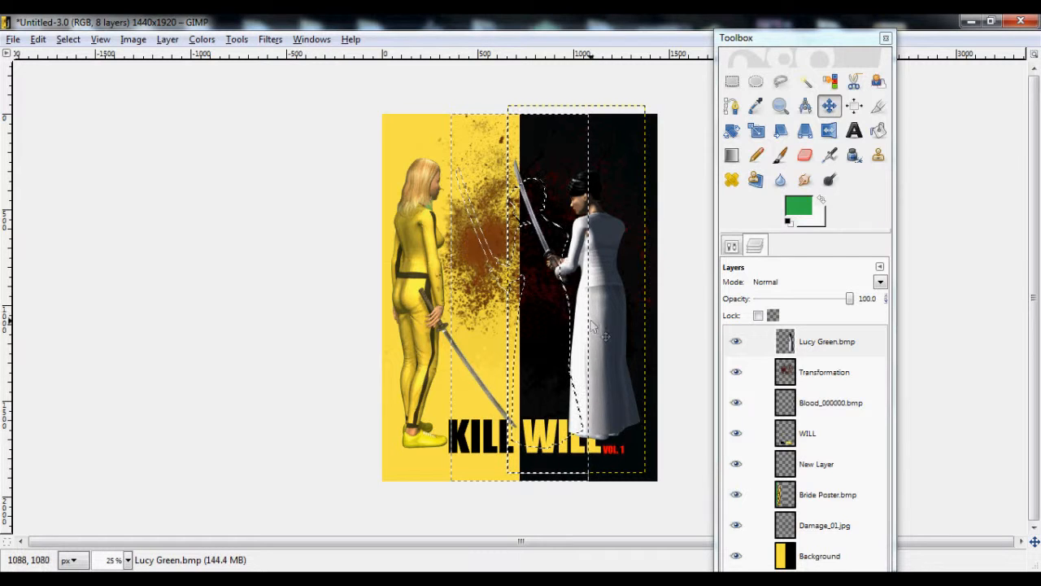
{"action": "key", "text": "ctrl+z"}
{"action": "key", "text": "ctrl+z"}
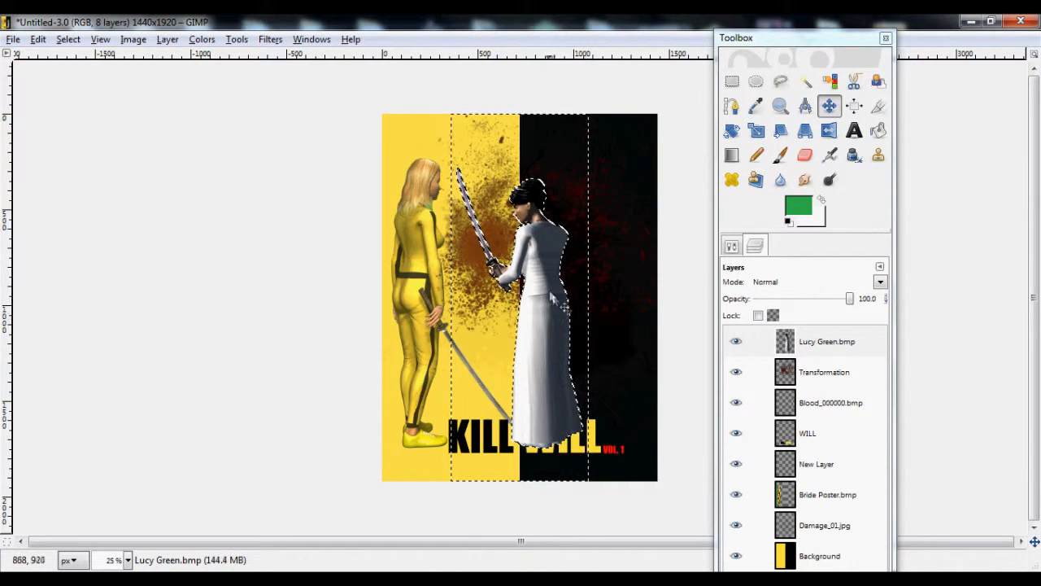
Step: Apply Hue-Saturation to the Lucy Green layer with a saturation of -50
{"action": "right_click", "coordinate": [551, 295]}
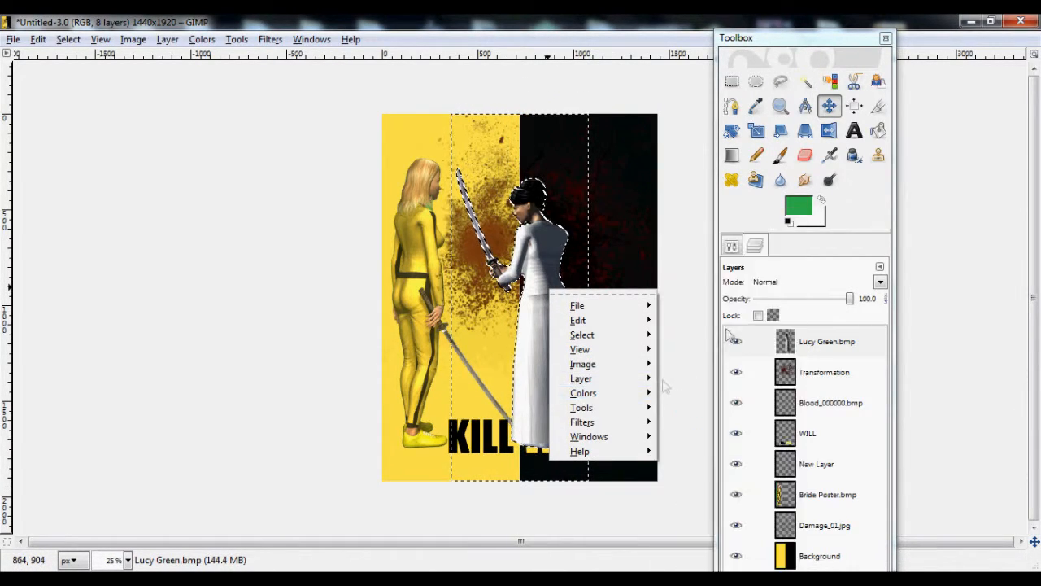
{"action": "mouse_move", "coordinate": [635, 399]}
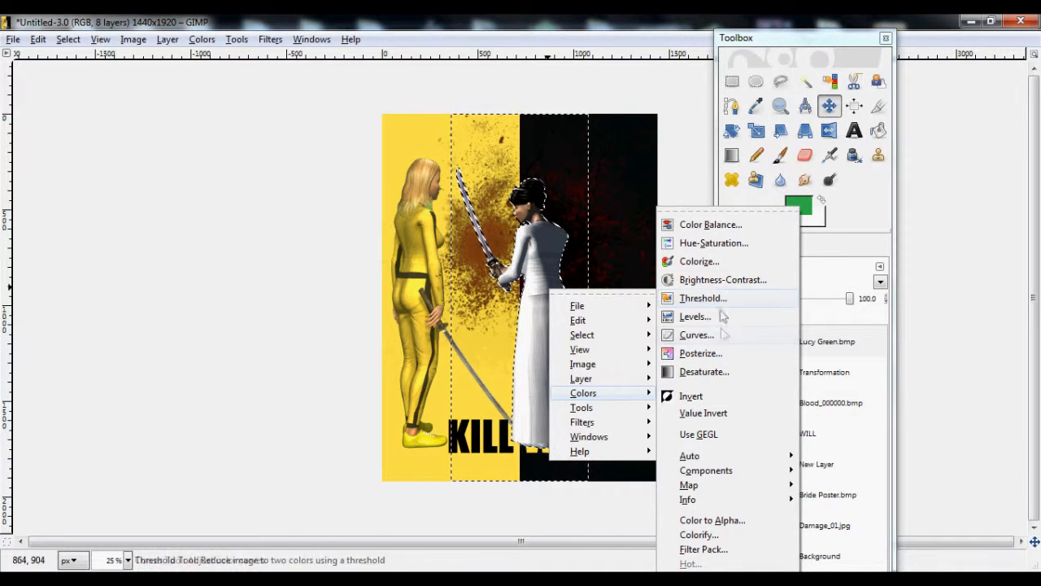
{"action": "left_click", "coordinate": [732, 247]}
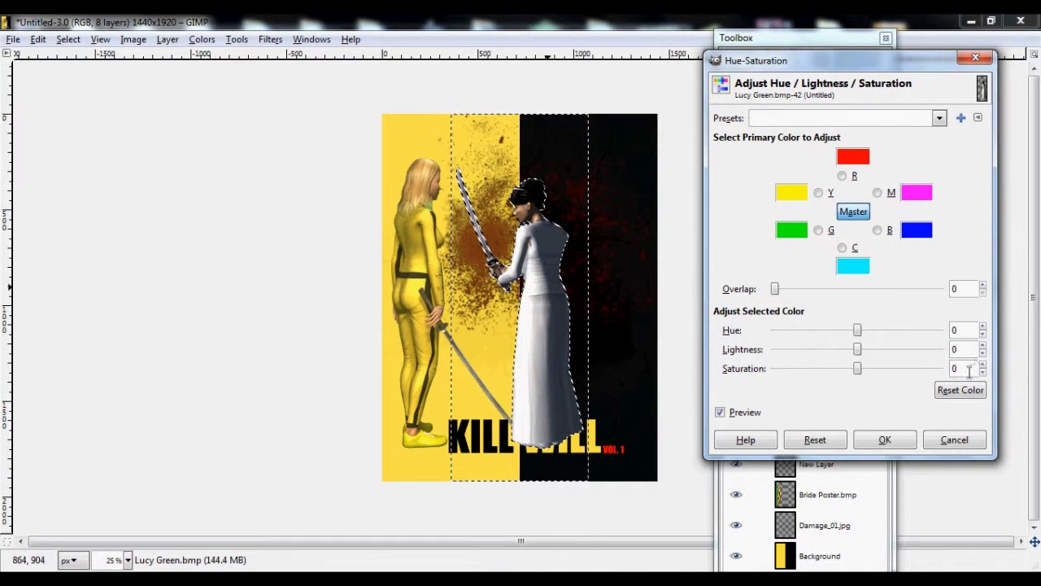
{"action": "type", "text": "-50"}
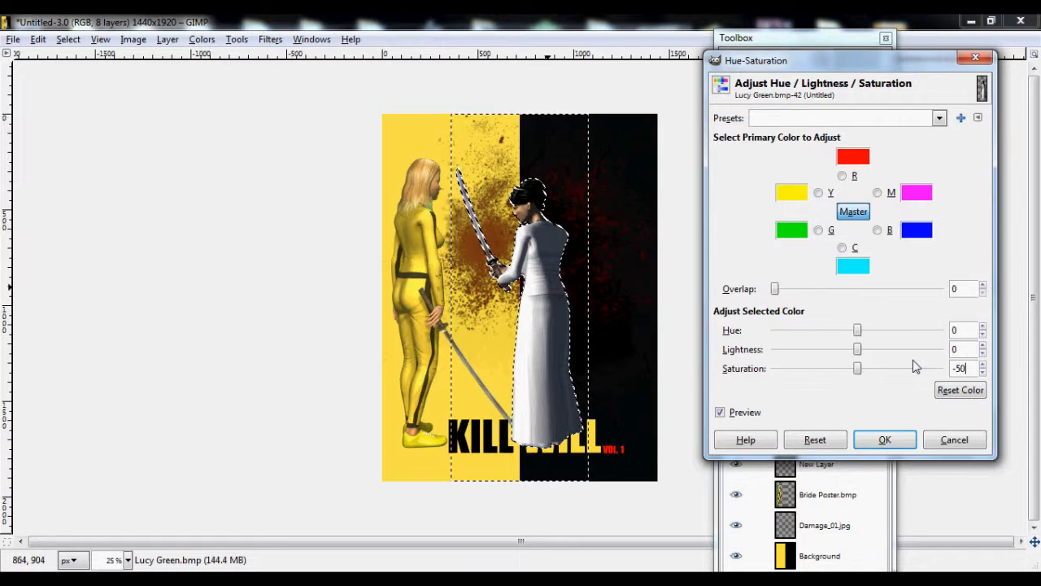
{"action": "key", "text": "Return"}
{"action": "left_click", "coordinate": [894, 434]}
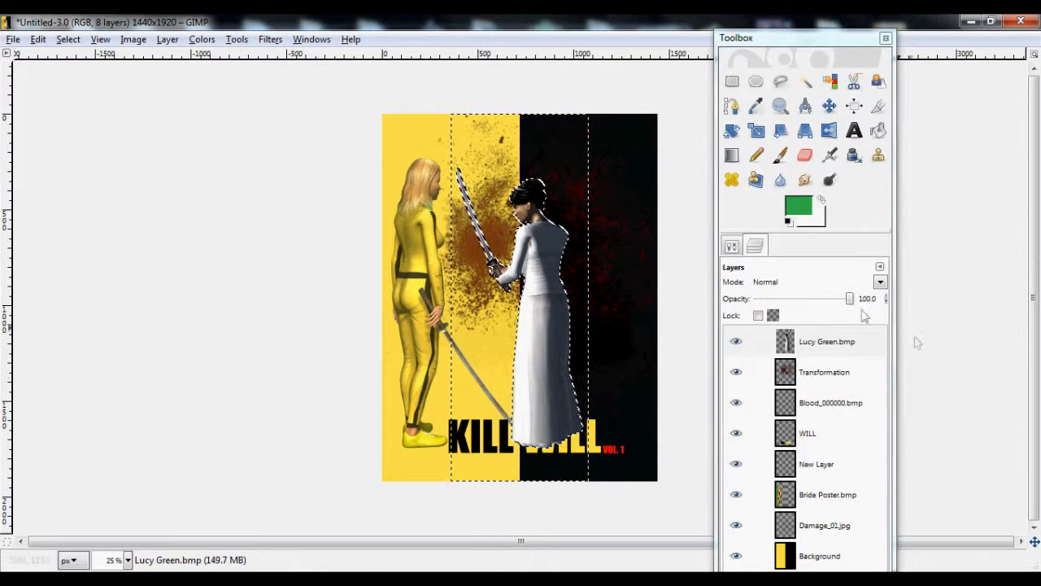
Step: Set the Lucy Green layer's opacity to 80
{"action": "left_click", "coordinate": [877, 299]}
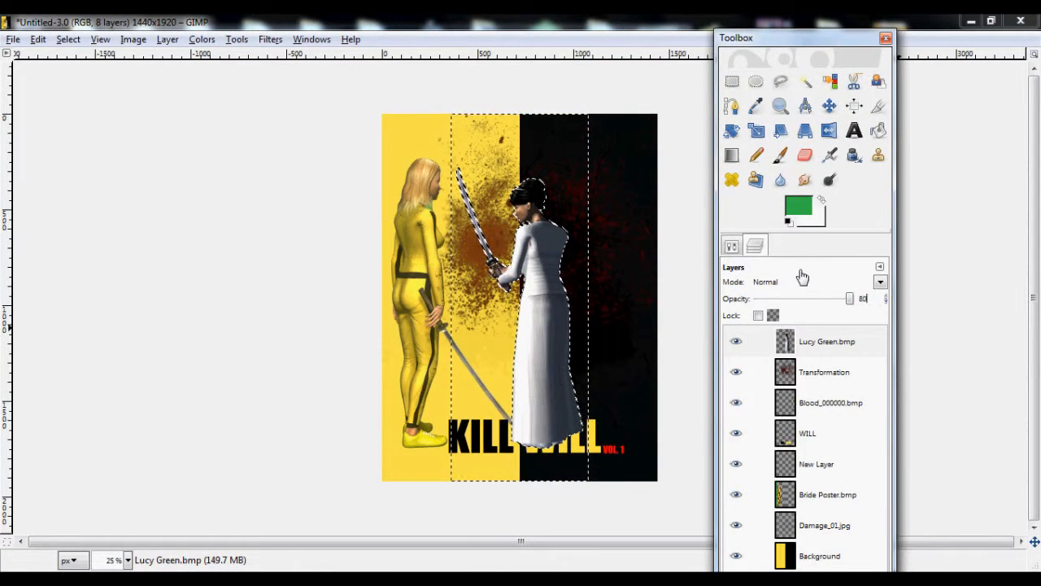
{"action": "type", "text": "80"}
{"action": "key", "text": "Return"}
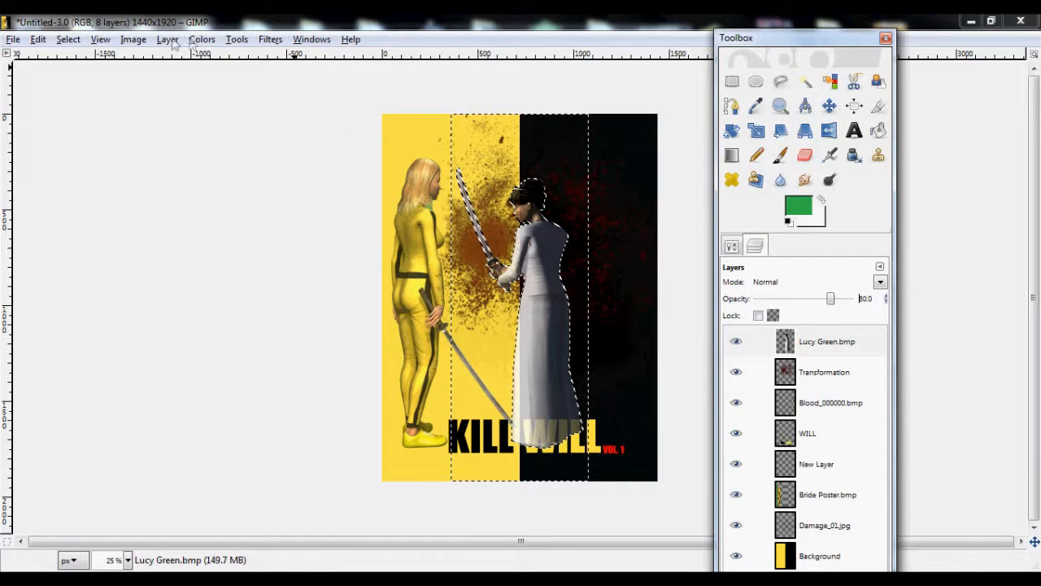
{"action": "left_click", "coordinate": [173, 44]}
{"action": "left_click", "coordinate": [540, 325]}
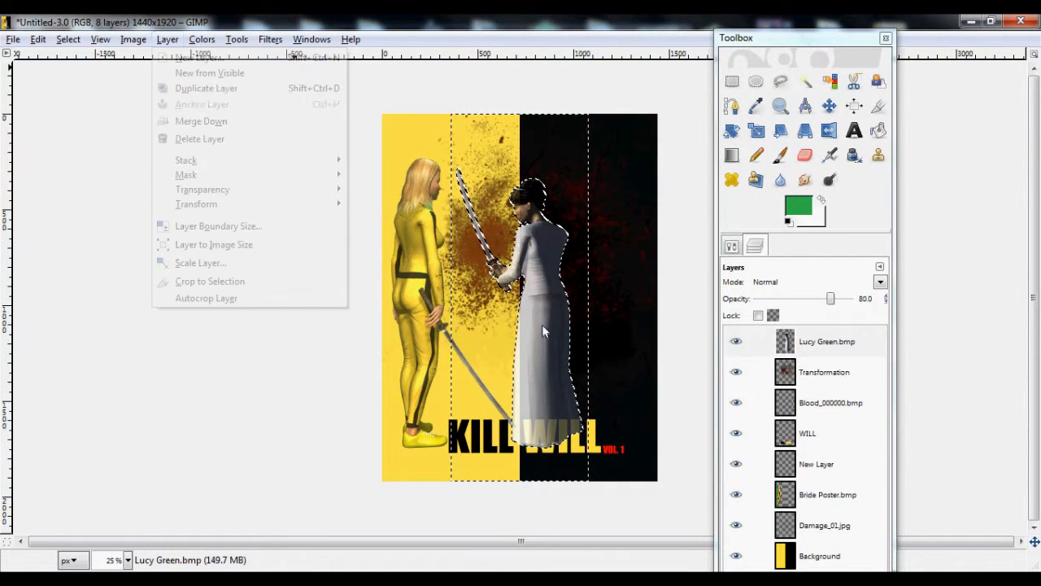
{"action": "key", "text": "ctrl+u"}
{"action": "left_click", "coordinate": [885, 439]}
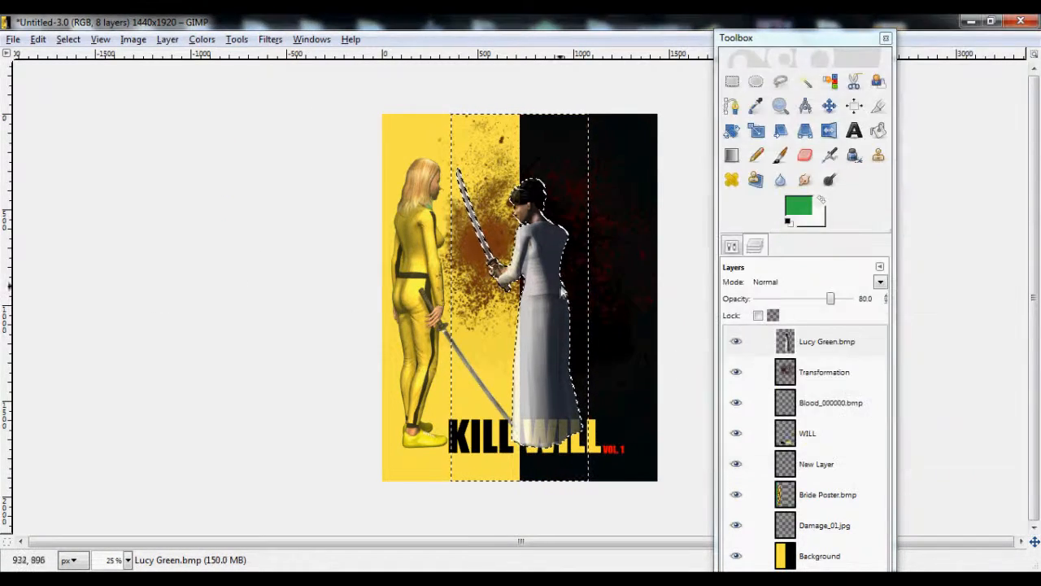
Step: Move the woman in white onto the black half and place the Lucy Green layer directly below the Bride Poster layer
{"action": "key", "text": "m"}
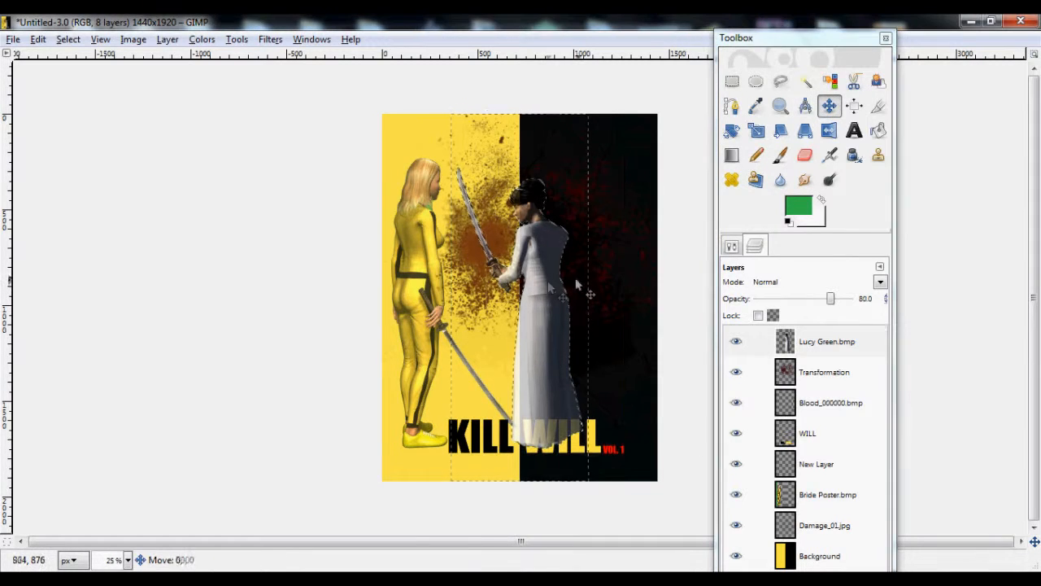
{"action": "left_click_drag", "start_coordinate": [575, 277], "coordinate": [605, 277]}
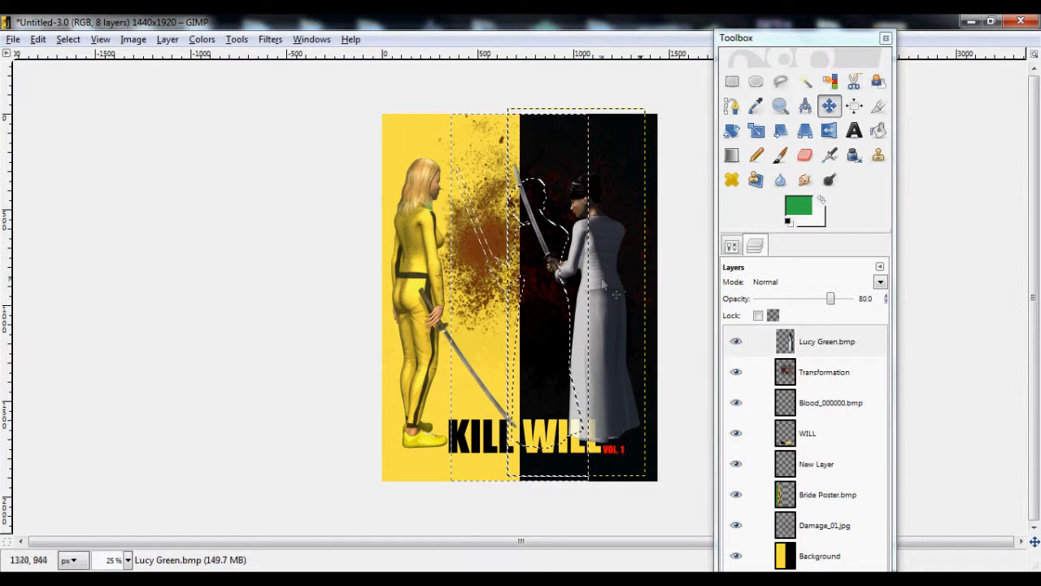
{"action": "left_click_drag", "start_coordinate": [795, 348], "coordinate": [809, 513]}
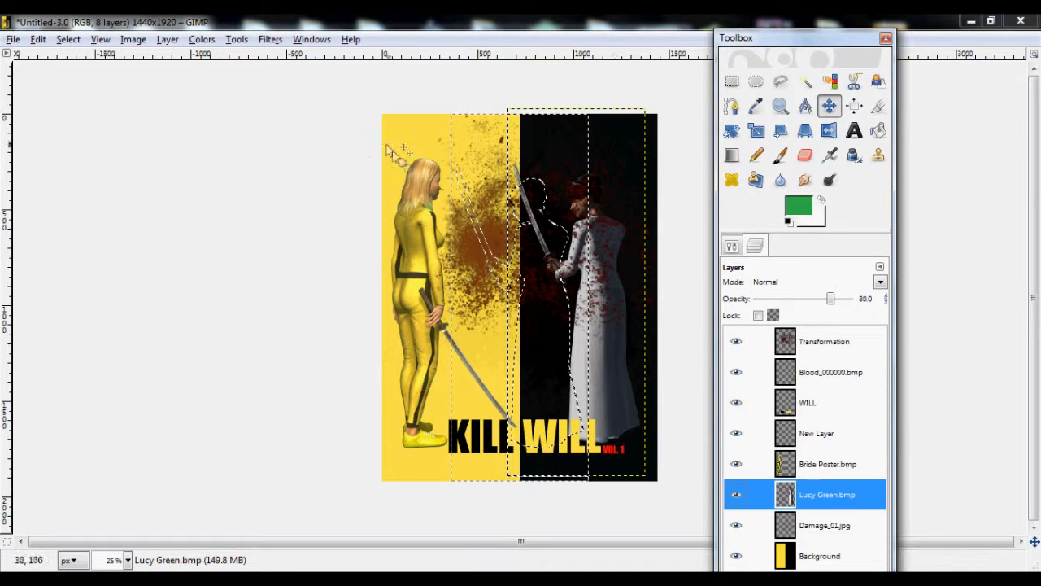
Step: Reorder the stack so Blood_000000, New Layer and Transformation lie, in that order, directly below the Lucy Green layer
{"action": "left_click_drag", "start_coordinate": [802, 346], "coordinate": [813, 503]}
{"action": "left_click_drag", "start_coordinate": [801, 343], "coordinate": [841, 490]}
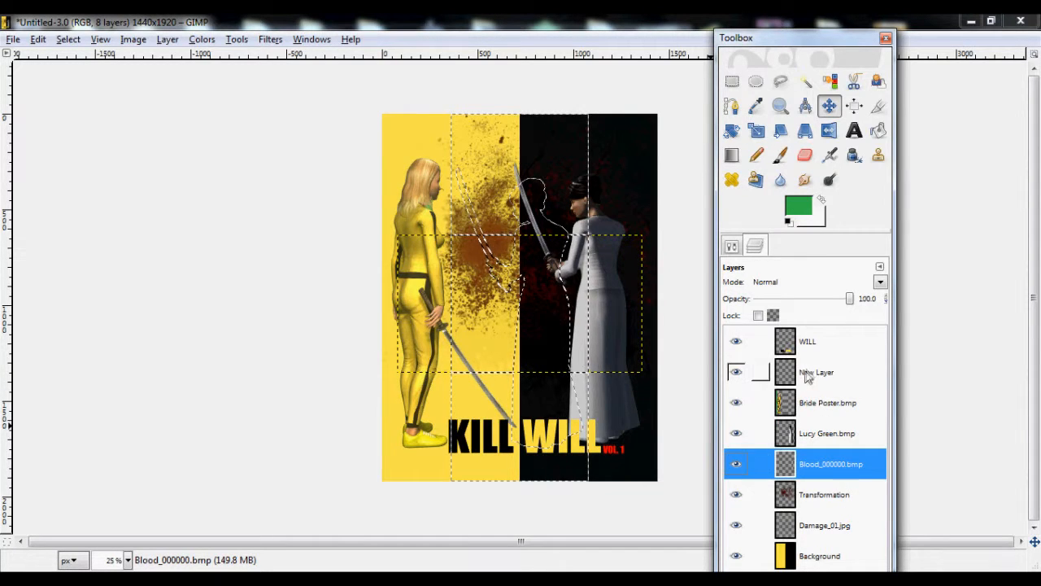
{"action": "left_click_drag", "start_coordinate": [807, 376], "coordinate": [842, 476]}
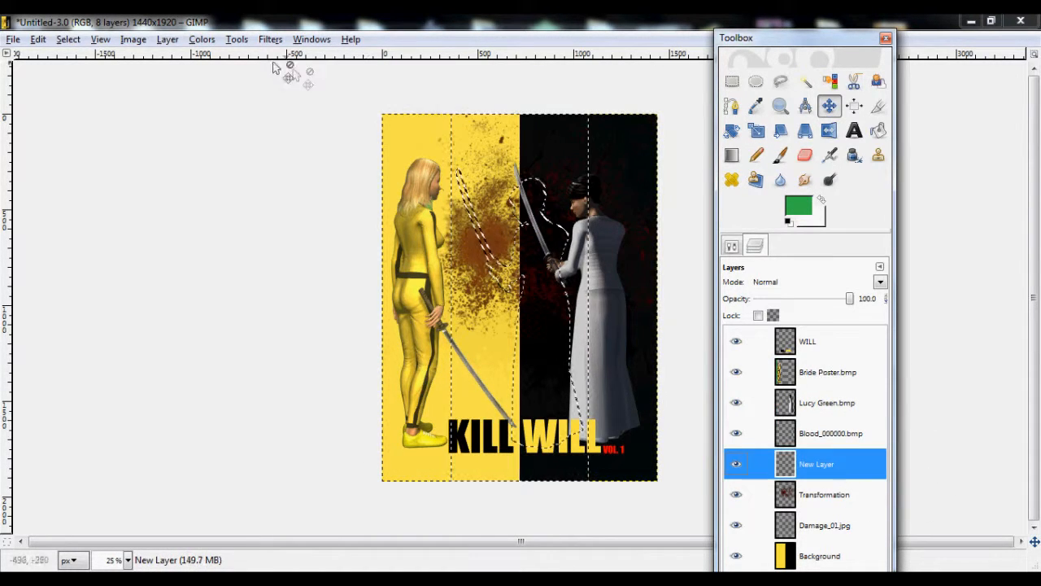
Step: Select the whole canvas and shift the Lucy Green figure further right so the sword lies entirely within the black half
{"action": "left_click", "coordinate": [68, 39]}
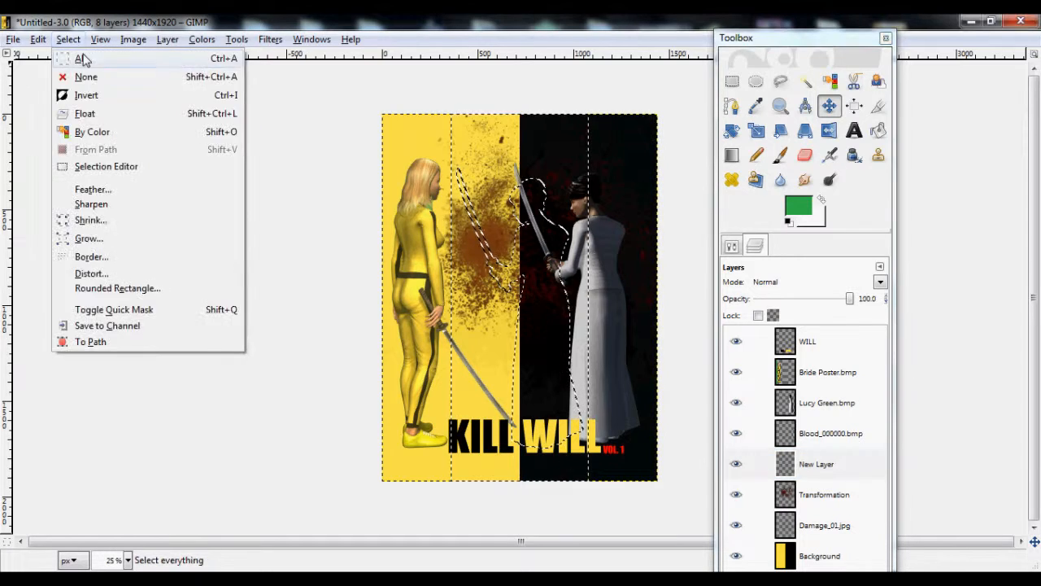
{"action": "left_click", "coordinate": [83, 60]}
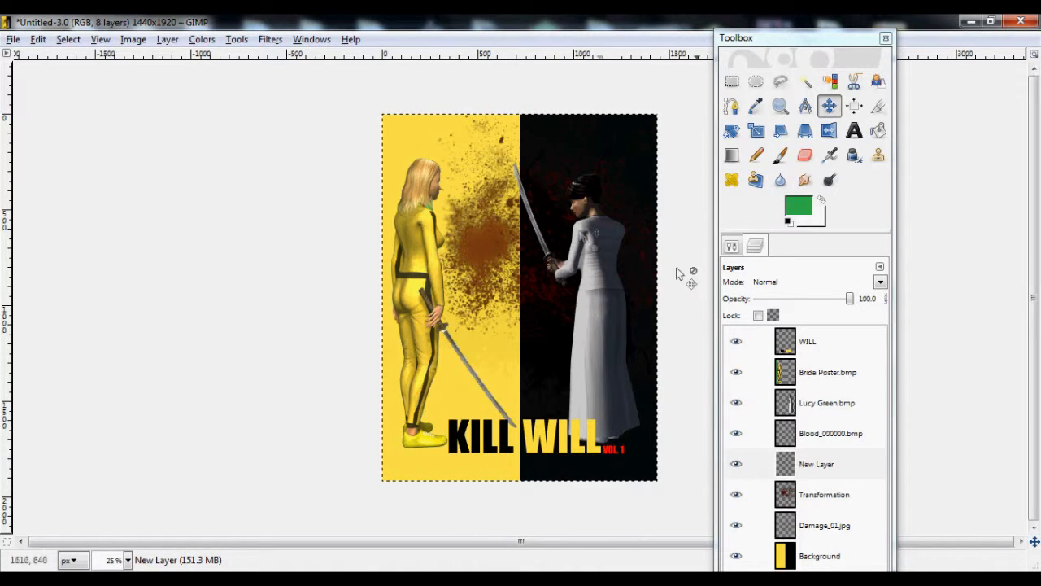
{"action": "left_click", "coordinate": [813, 413]}
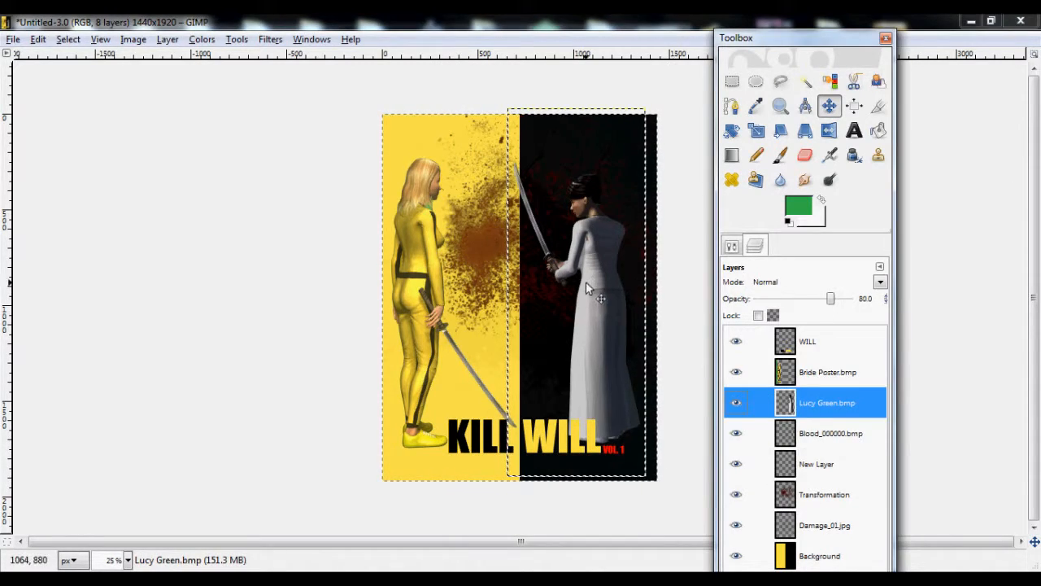
{"action": "left_click_drag", "start_coordinate": [588, 282], "coordinate": [609, 281]}
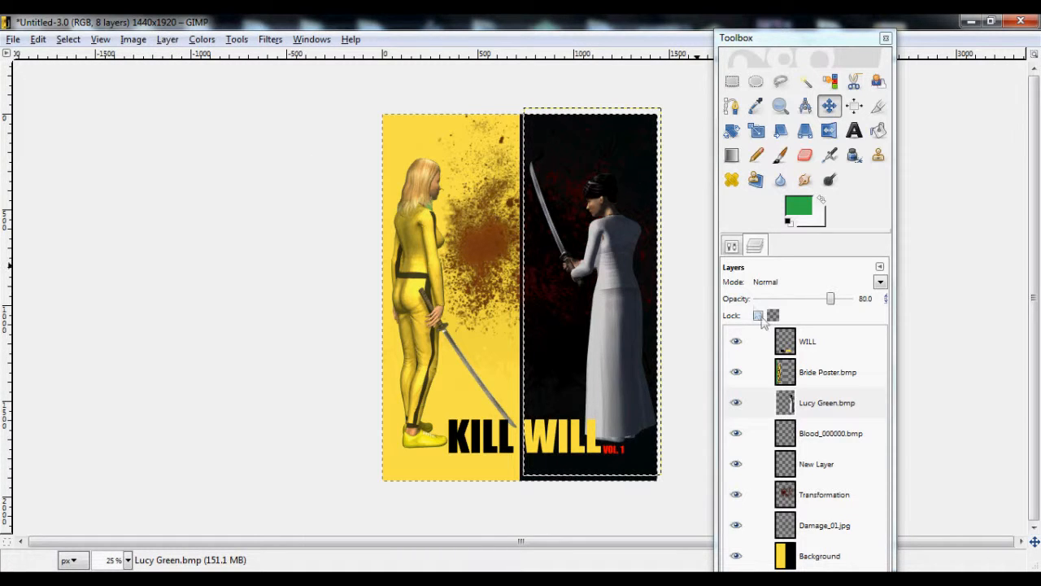
Step: Make the WILL text layer active
{"action": "left_click", "coordinate": [764, 342]}
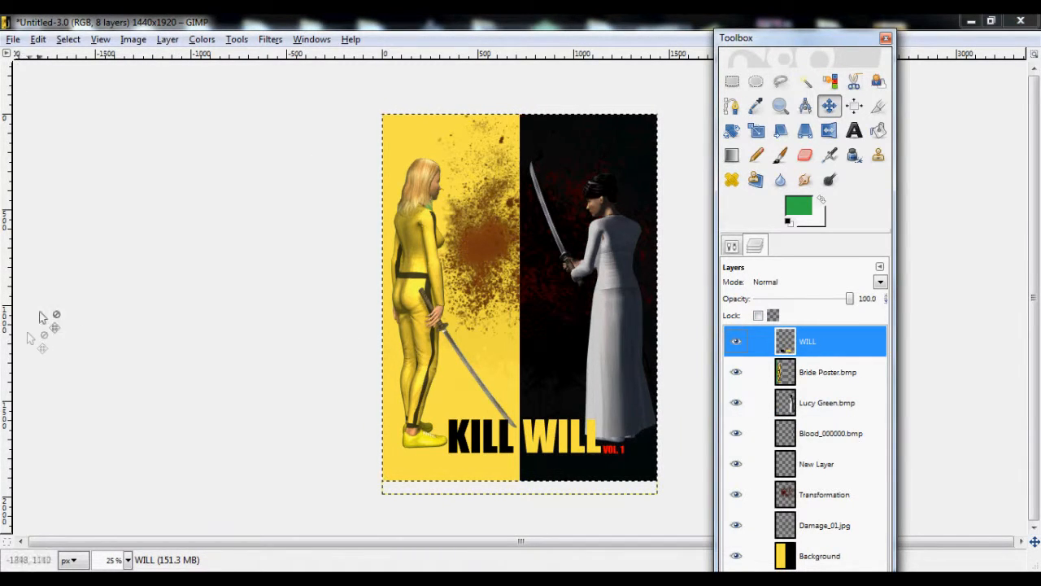